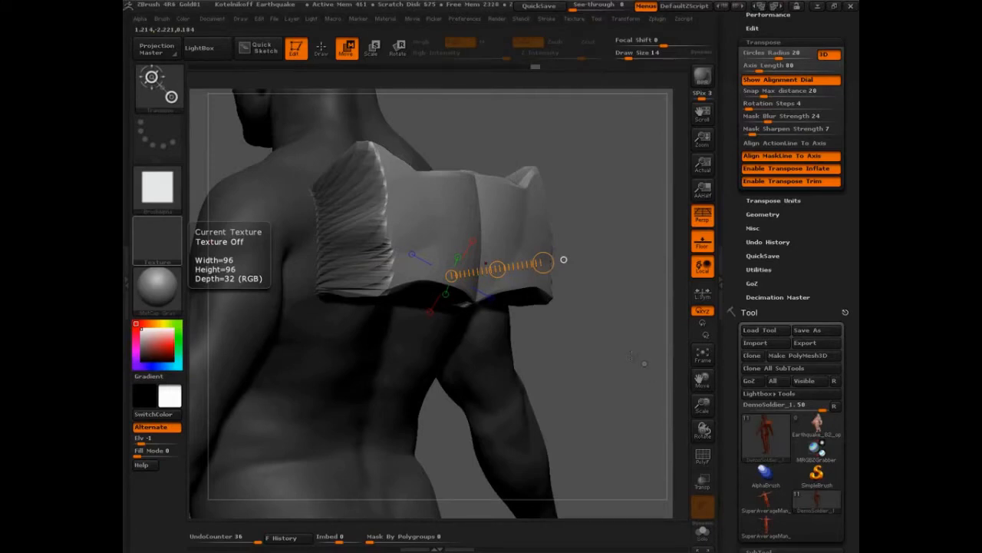
Step: Undo the extruded panel on the figure's upper back and clear the mask from the body
left_click_drag(630, 355, 683, 368)
key("ctrl+z")
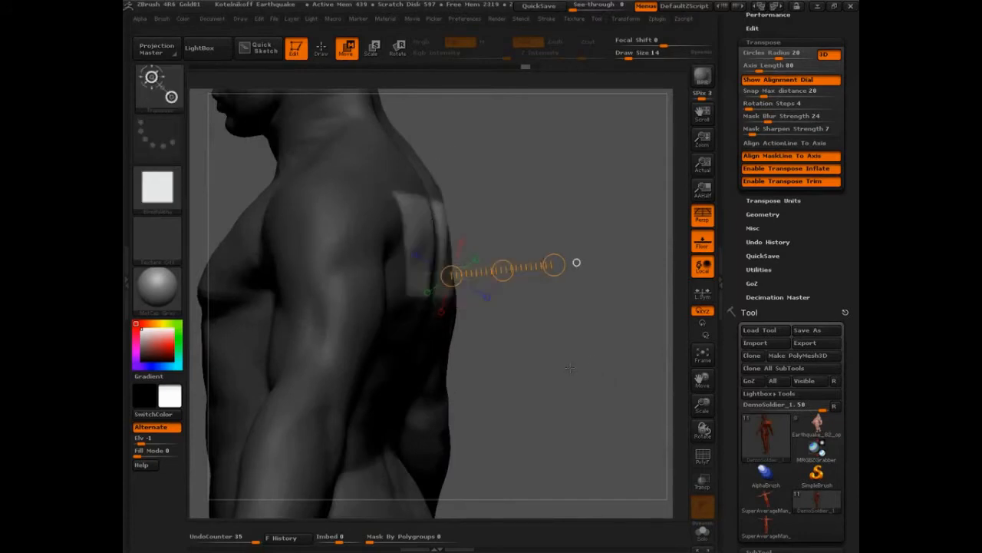
left_click_drag(571, 368, 608, 369)
left_click_drag(568, 329, 564, 389, "ctrl")
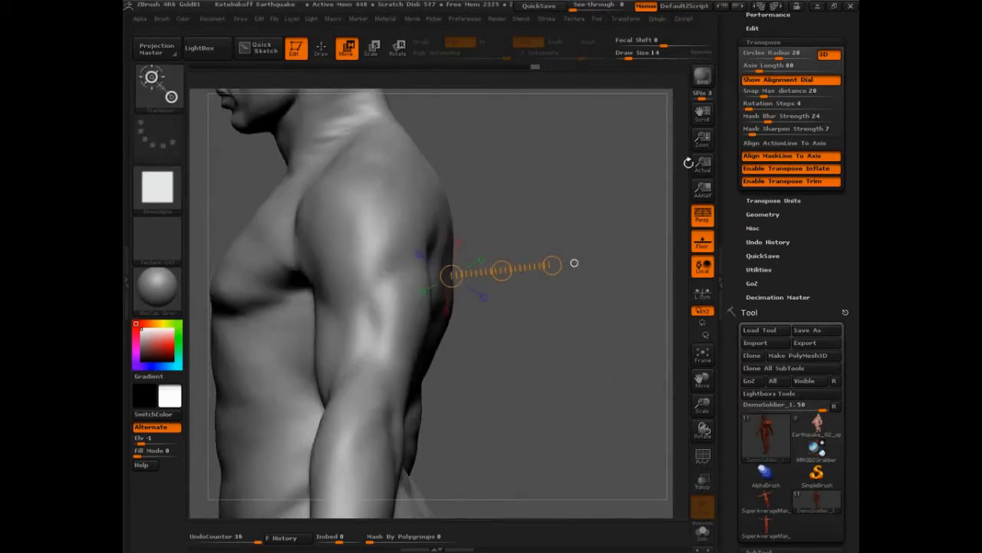
left_click_drag(590, 307, 660, 309)
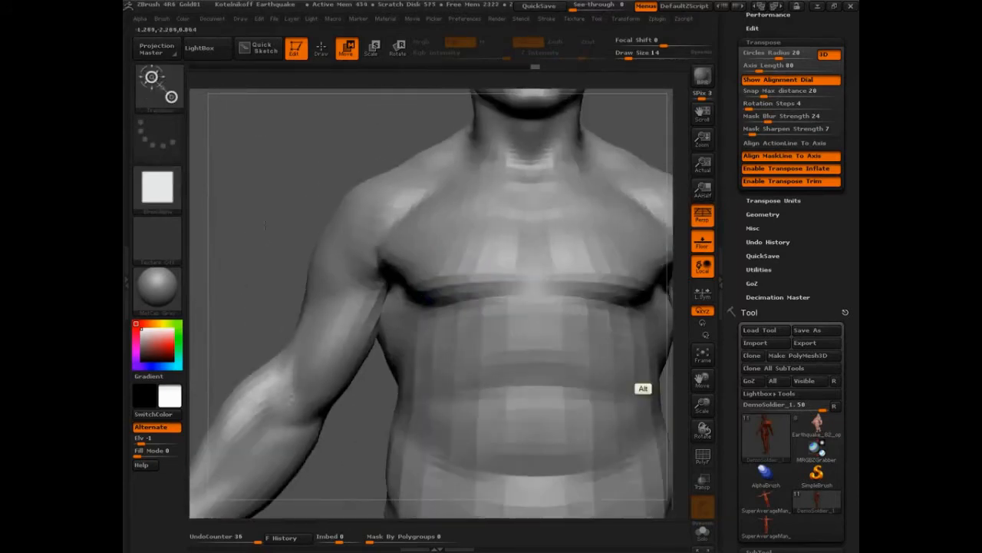
Step: Lower the soldier model step by step to its lowest subdivision level
left_click_drag(307, 245, 206, 187, "alt")
key("shift+d")
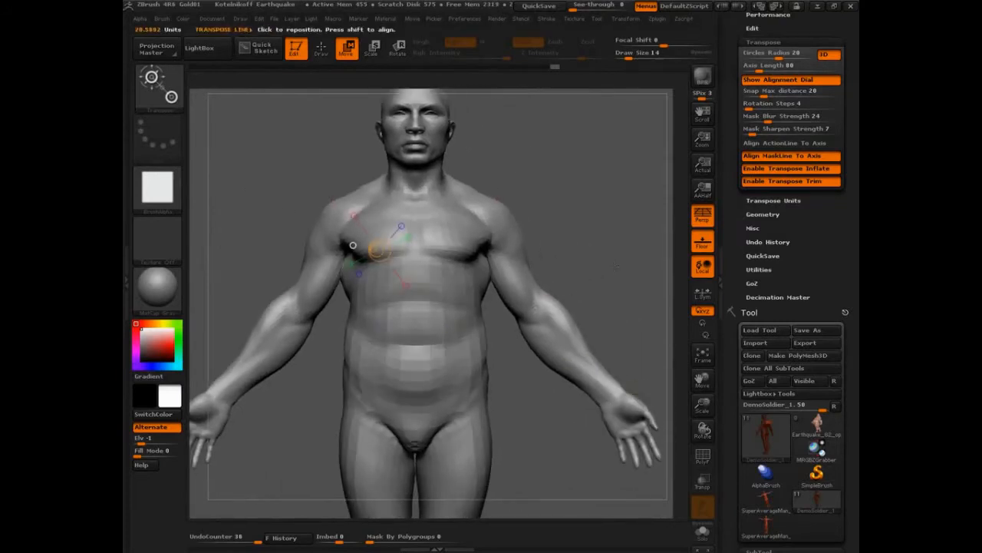
key("shift+d")
key("shift+d")
key("shift+d")
key("shift+d")
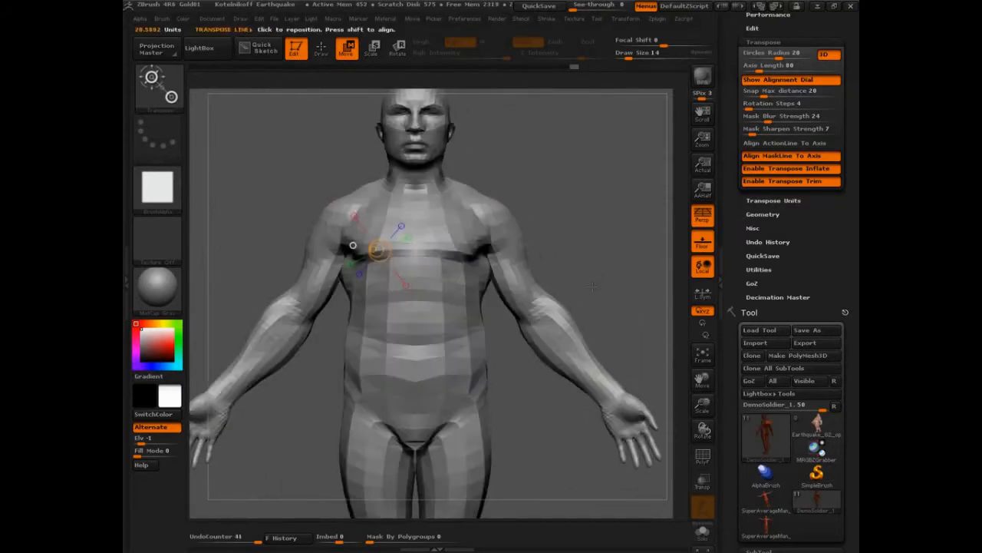
left_click_drag(644, 389, 527, 443)
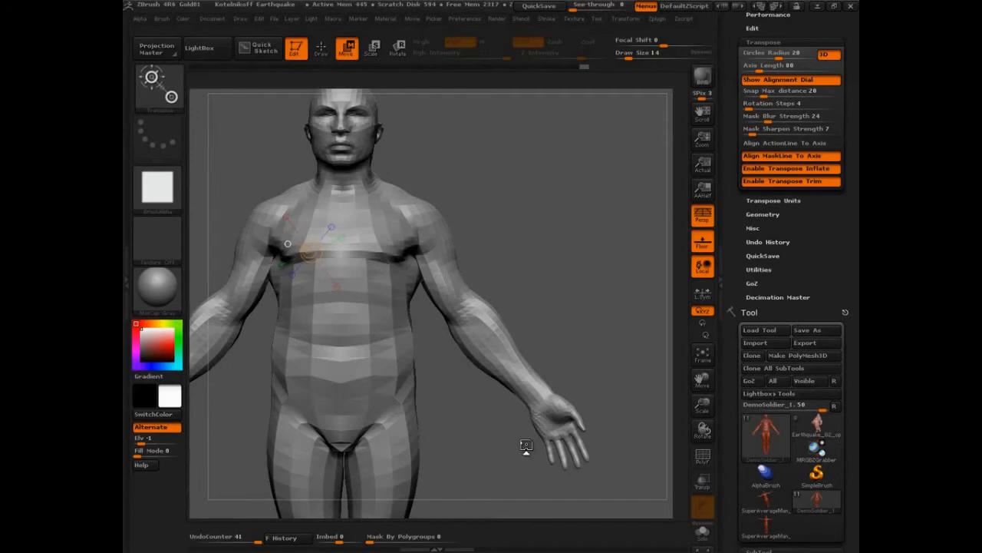
left_click_drag(579, 332, 497, 343)
key("shift+d")
Step: Show the polyframe temporarily to examine the polygroup boundaries around the shoulder and arm
key("shift+f")
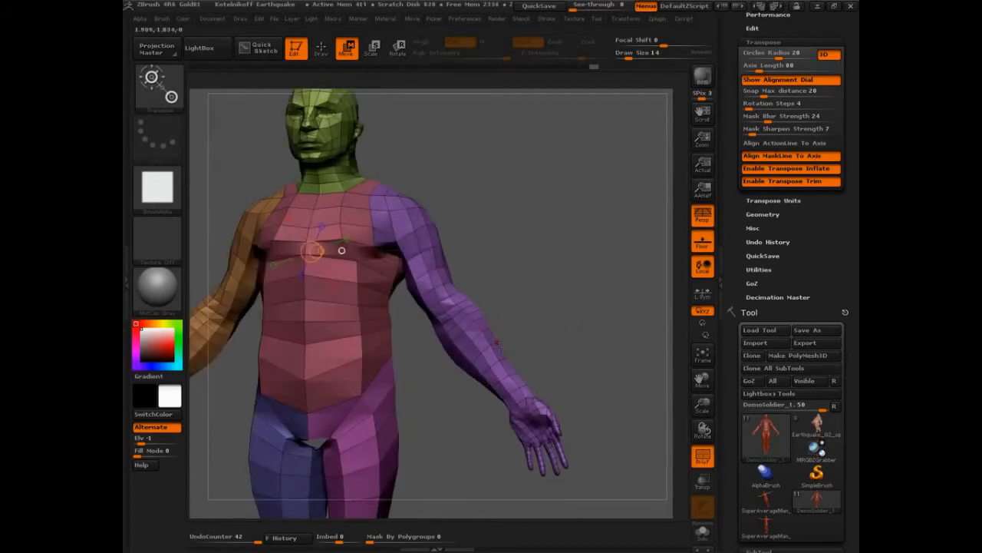
key("ctrl+shift")
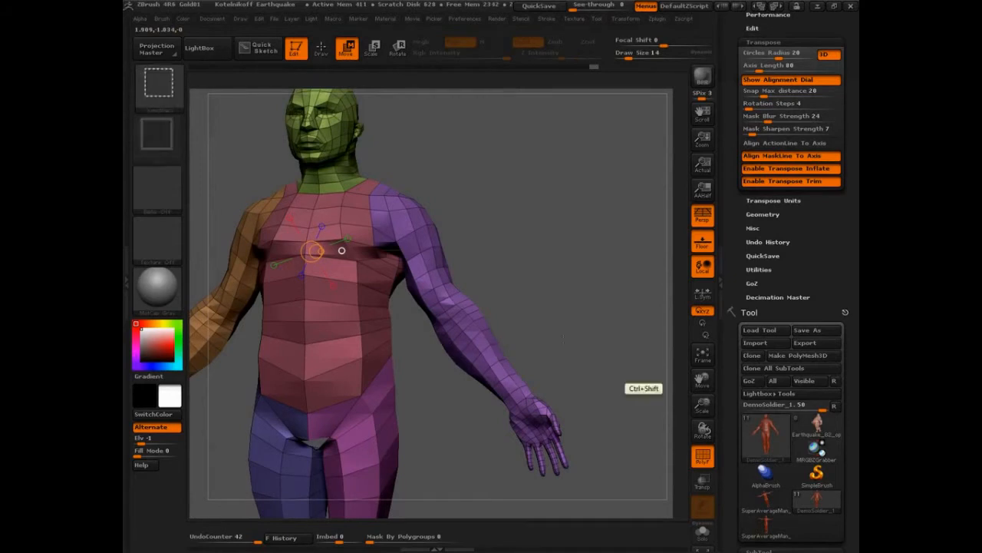
left_click_drag(373, 188, 402, 283)
mouse_move(527, 354)
left_mouse_down()
mouse_move(557, 344)
mouse_move(588, 307)
left_mouse_up()
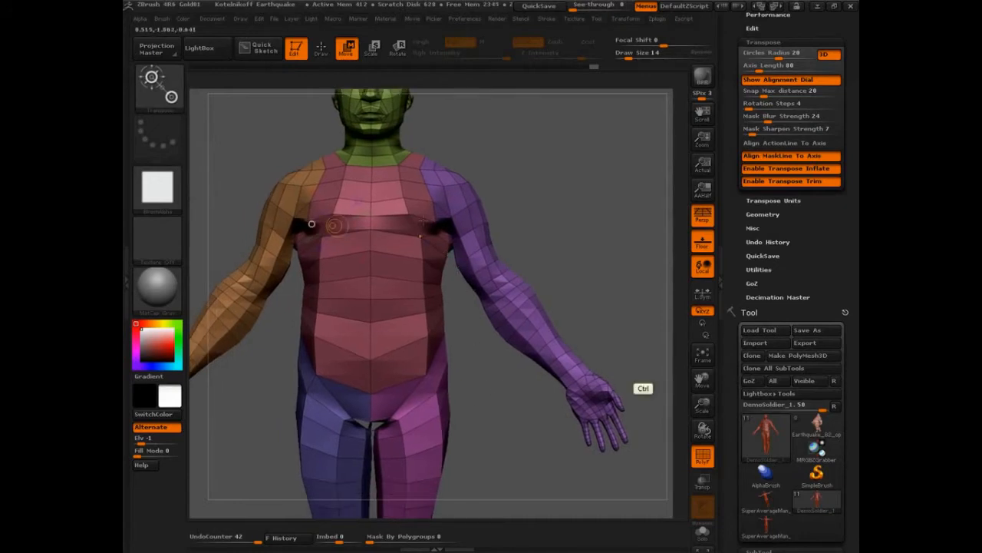
key("shift+f")
Step: Place a short topological masking line from the chest across the armpit and set the alpha to off
left_click_drag(515, 235, 504, 238)
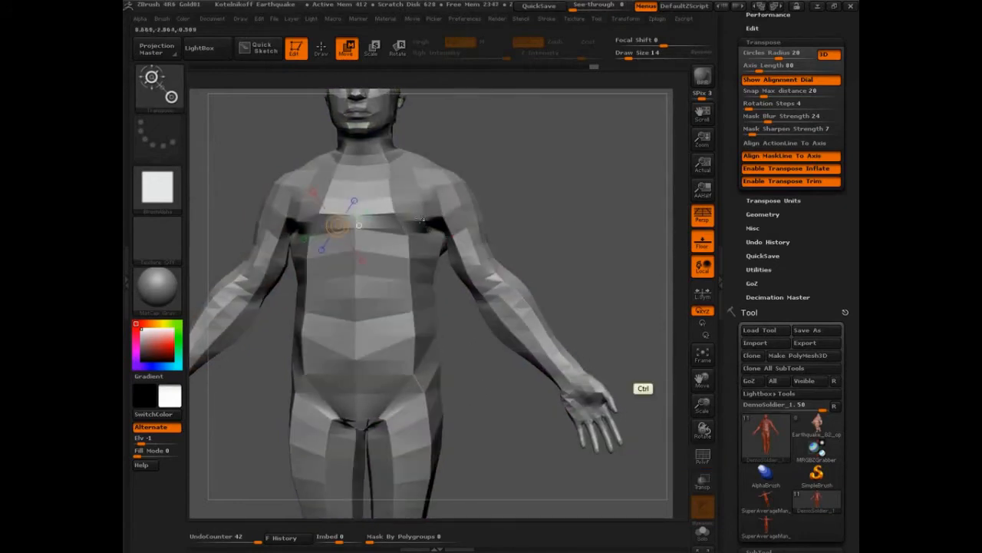
left_click_drag(422, 222, 475, 232, "ctrl")
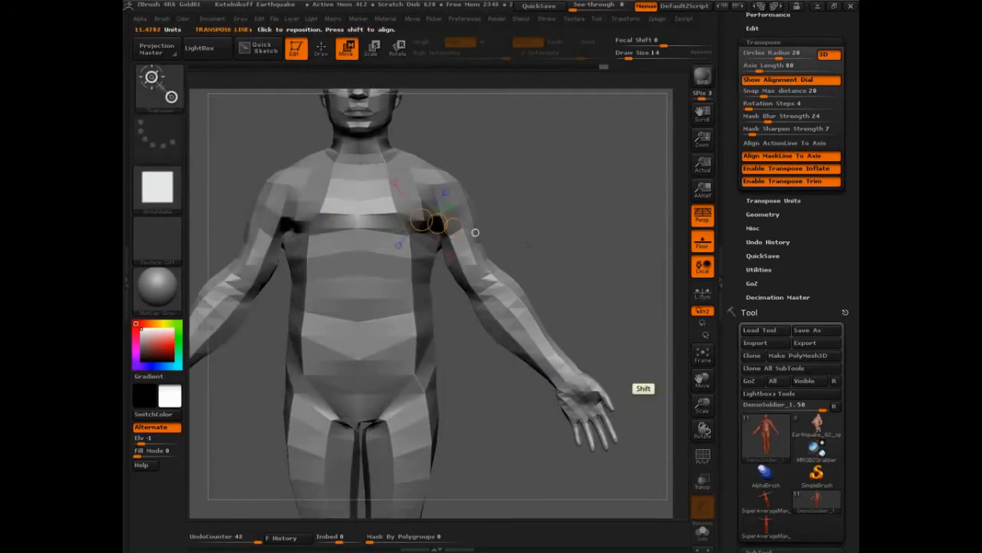
left_click(167, 198)
left_click(192, 215)
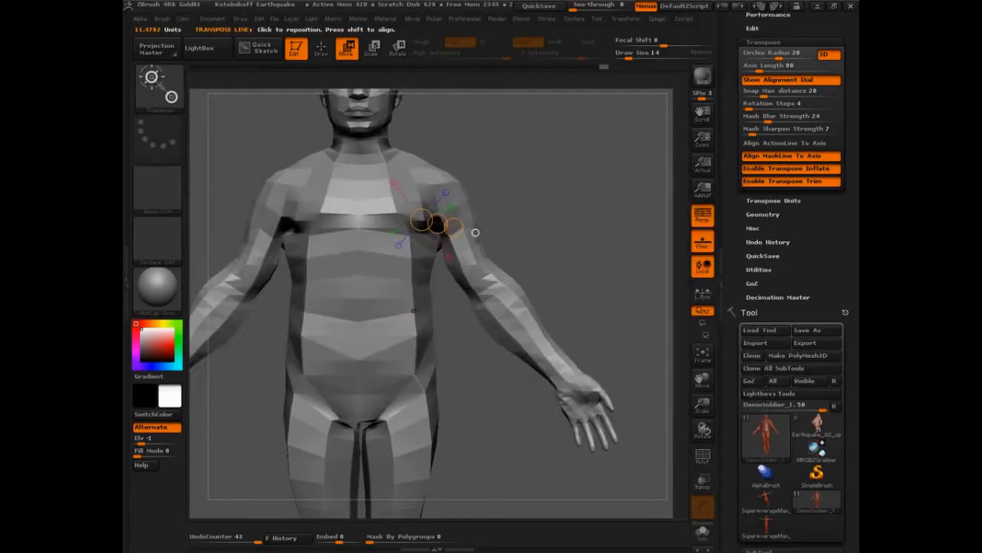
left_click_drag(496, 423, 579, 448, "alt")
left_click_drag(599, 458, 549, 444, "alt")
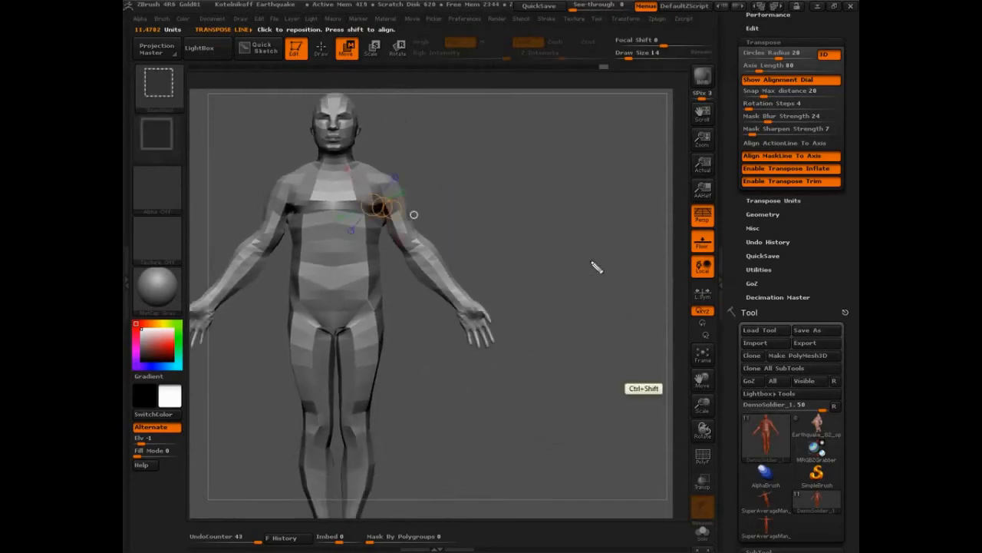
Step: Sketch a white annotation figure beside the model with head, ribcage and pelvis ovals, two arms and two legs
mouse_move(477, 134)
left_mouse_down()
mouse_move(491, 166)
mouse_move(478, 128)
left_mouse_up()
mouse_move(479, 189)
left_mouse_down()
mouse_move(489, 210)
mouse_move(476, 179)
left_mouse_up()
left_click_drag(480, 103, 478, 113)
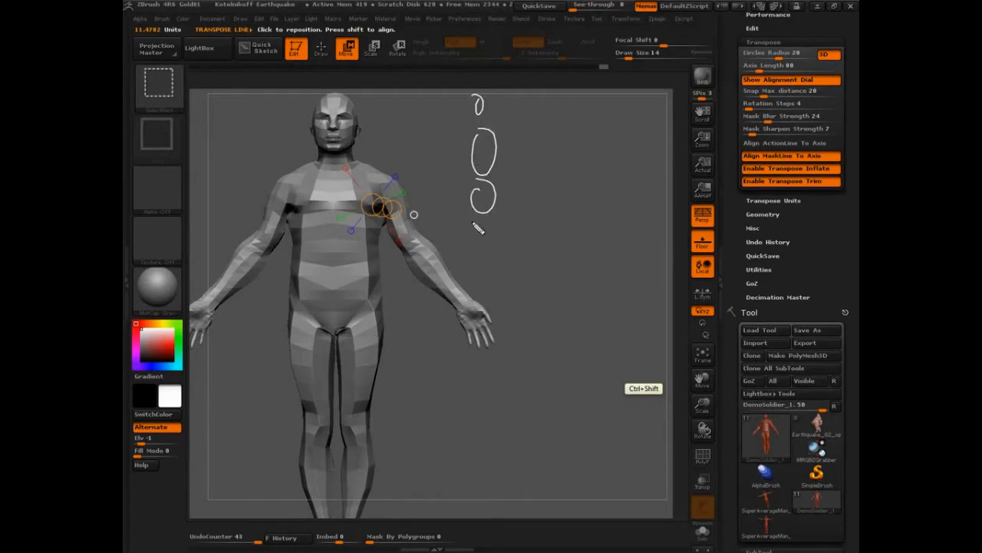
left_click_drag(465, 203, 482, 344)
left_click_drag(497, 198, 492, 349)
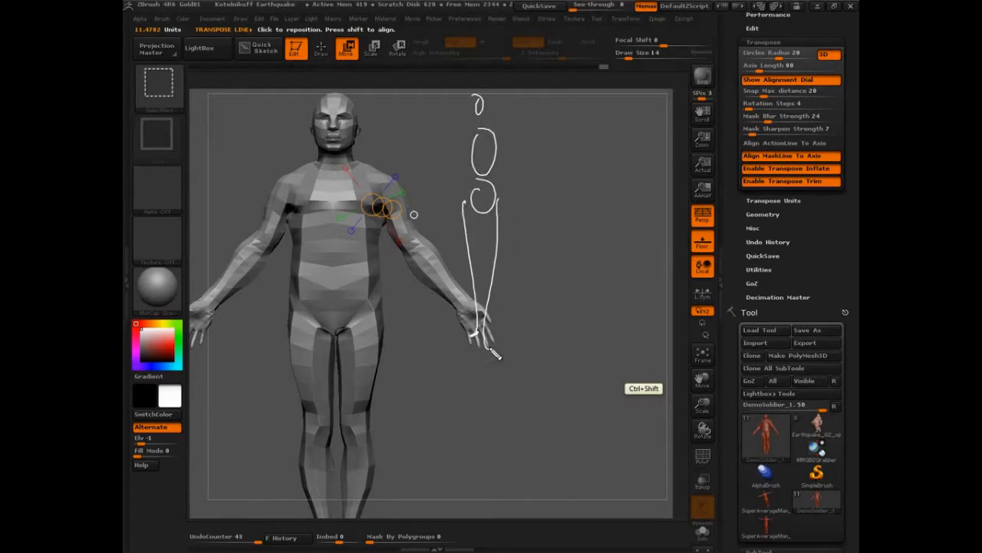
left_click_drag(463, 133, 438, 209)
left_click_drag(501, 133, 527, 222)
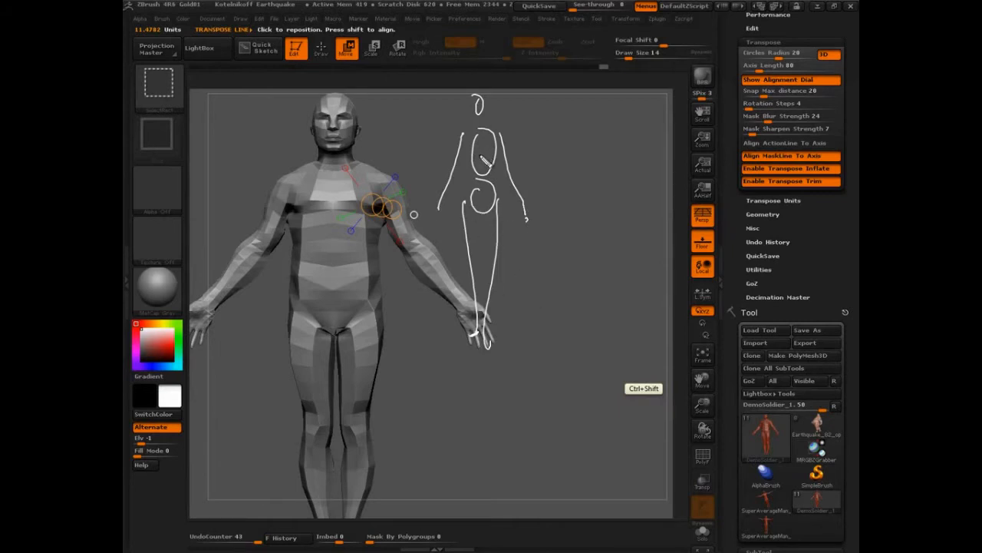
Step: Mark the sketched head, ribcage and pelvis with green hatching and trace the arms and legs in green
mouse_move(477, 137)
left_mouse_down()
mouse_move(489, 147)
mouse_move(490, 209)
left_mouse_up()
mouse_move(477, 102)
left_mouse_down()
mouse_move(487, 106)
mouse_move(432, 212)
left_mouse_up()
left_click_drag(502, 135, 529, 221)
left_click_drag(465, 207, 470, 354)
left_click_drag(502, 201, 497, 347)
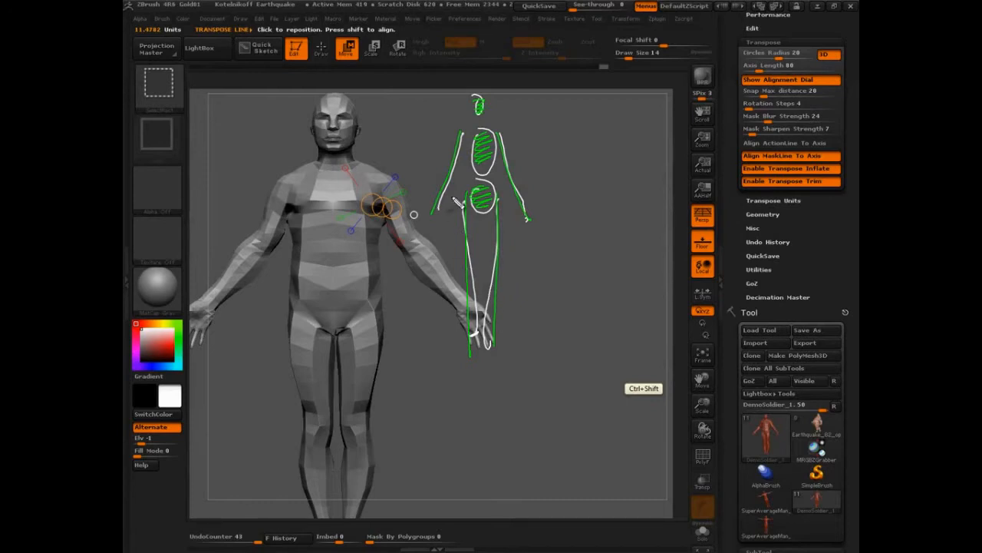
Step: Add red limb segments, white hand and foot marks, and a blue spine line from head to pelvis on the sketched figure
left_click_drag(458, 132, 443, 166)
left_click_drag(432, 202, 442, 175)
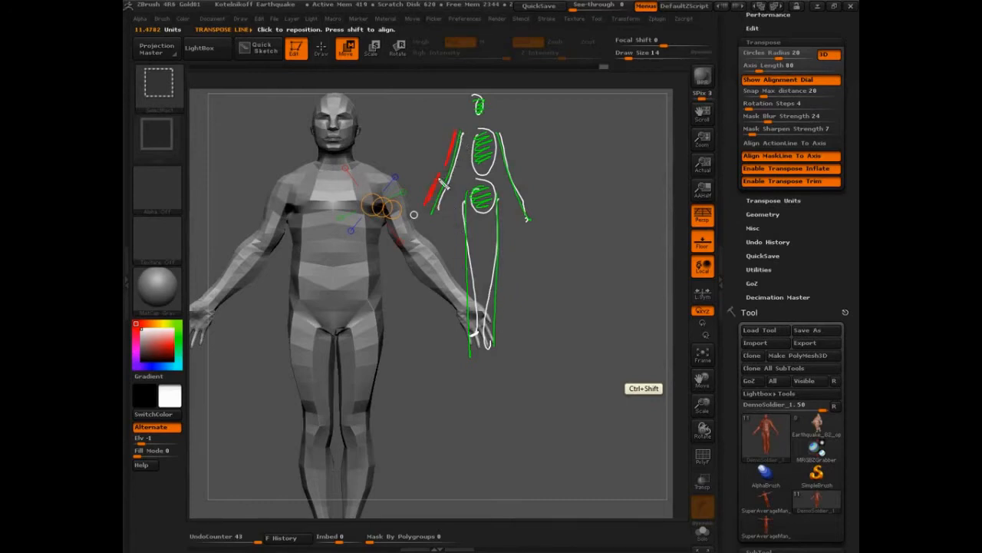
mouse_move(513, 156)
left_mouse_down()
mouse_move(504, 134)
mouse_move(530, 198)
left_mouse_up()
left_click_drag(459, 194, 461, 244)
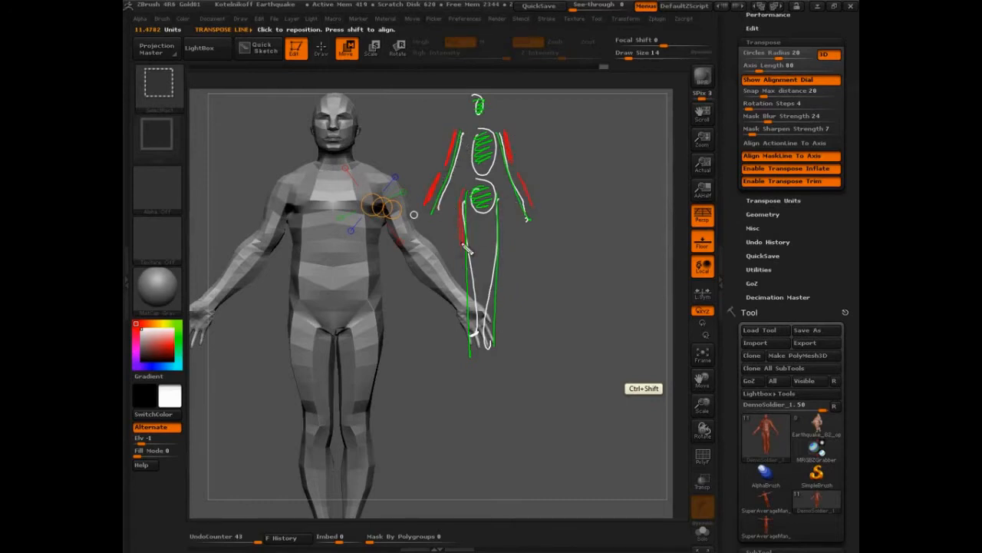
mouse_move(456, 288)
left_mouse_down()
mouse_move(462, 330)
mouse_move(458, 346)
mouse_move(443, 344)
left_mouse_up()
left_click_drag(427, 218, 428, 235)
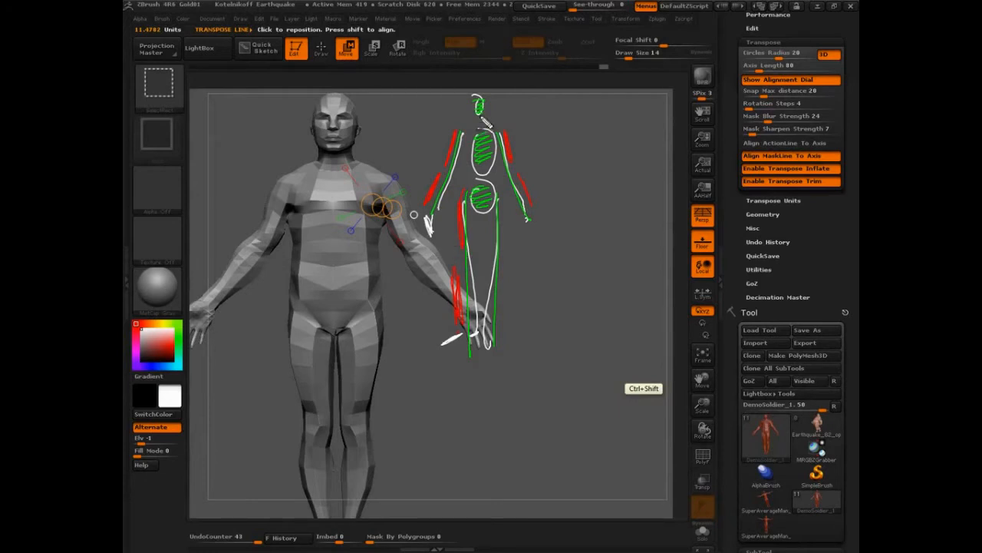
mouse_move(479, 104)
left_mouse_down()
mouse_move(490, 202)
mouse_move(478, 201)
left_mouse_up()
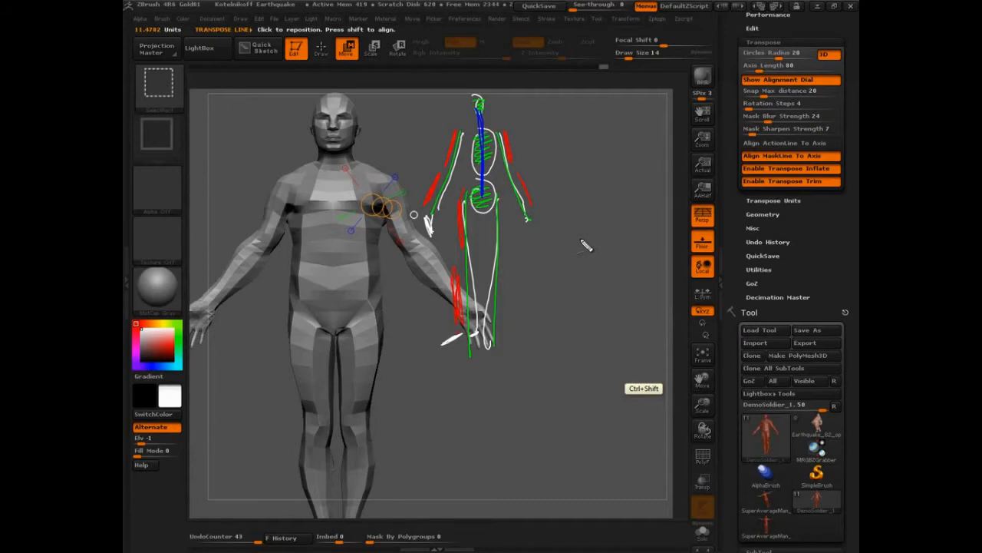
left_click_drag(587, 132, 585, 135)
mouse_move(583, 192)
left_mouse_down()
mouse_move(571, 201)
mouse_move(589, 196)
left_mouse_up()
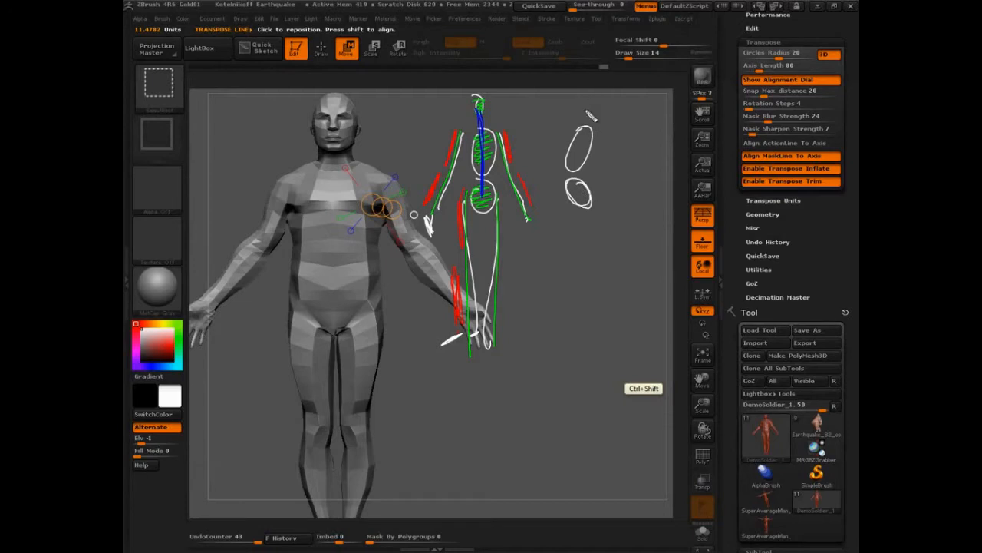
left_click_drag(582, 96, 613, 136)
left_click_drag(558, 179, 542, 191)
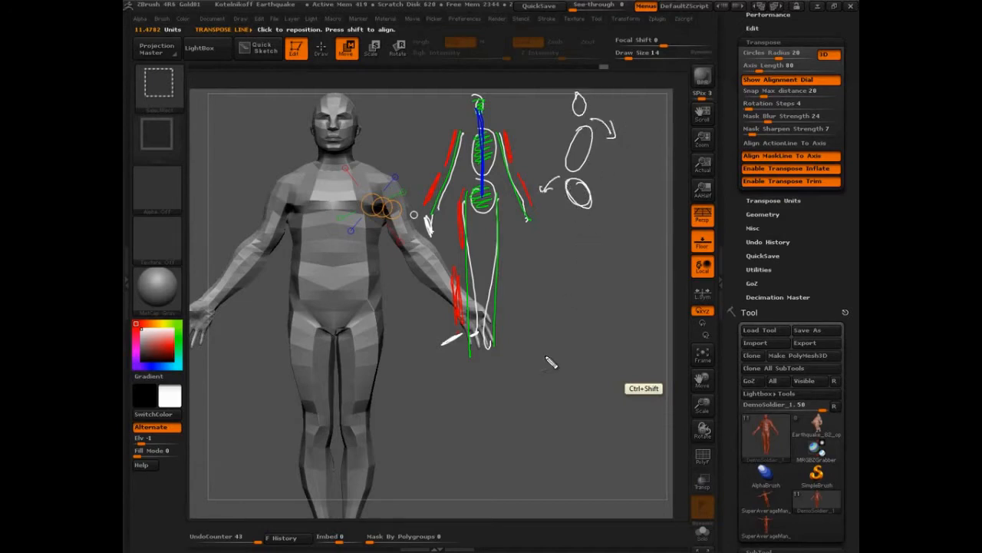
mouse_move(464, 181)
left_mouse_down()
mouse_move(451, 190)
mouse_move(503, 181)
left_mouse_up()
left_click_drag(580, 92, 581, 252)
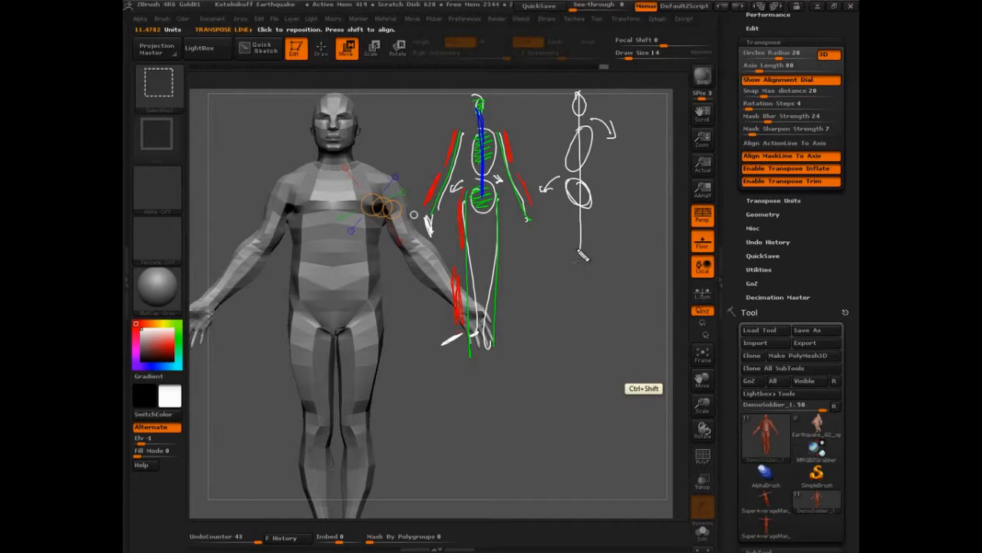
key("ctrl+z")
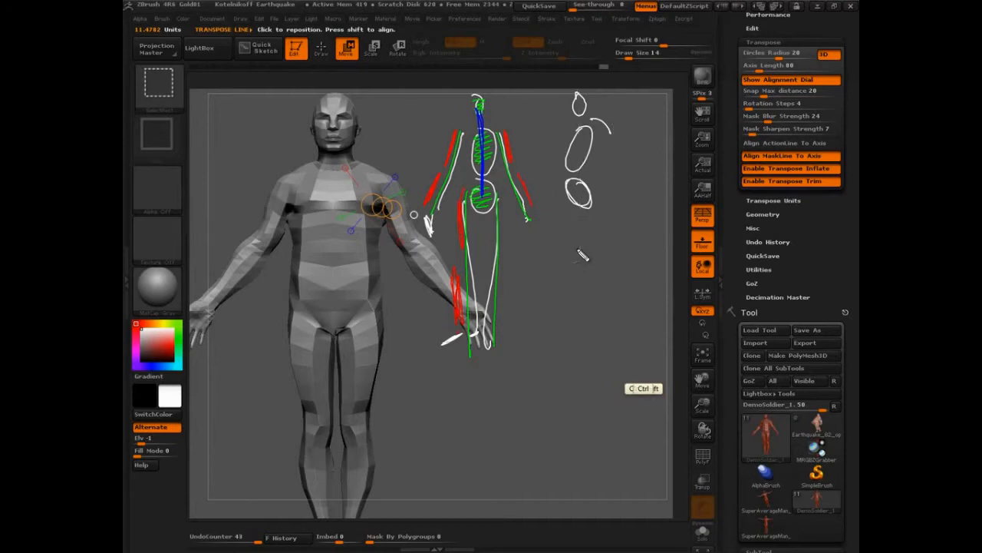
key("ctrl+z")
key("ctrl+z")
key("ctrl+z")
key("ctrl+z")
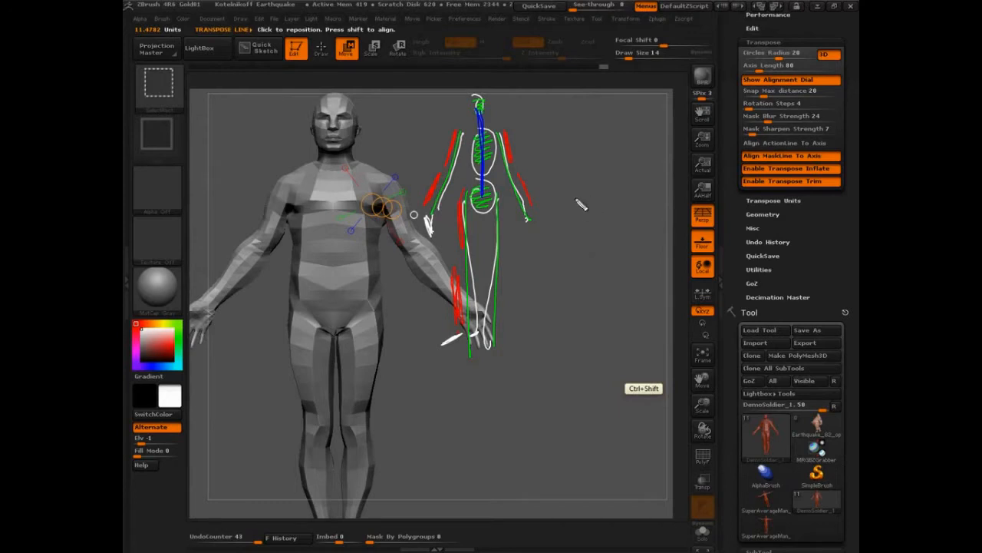
Step: Start a second annotation figure with a tilted box pelvis joined by a short spine to a ribcage oval
mouse_move(588, 195)
left_mouse_down()
mouse_move(605, 197)
mouse_move(569, 192)
mouse_move(602, 187)
mouse_move(577, 213)
mouse_move(618, 213)
left_mouse_up()
key("ctrl+z")
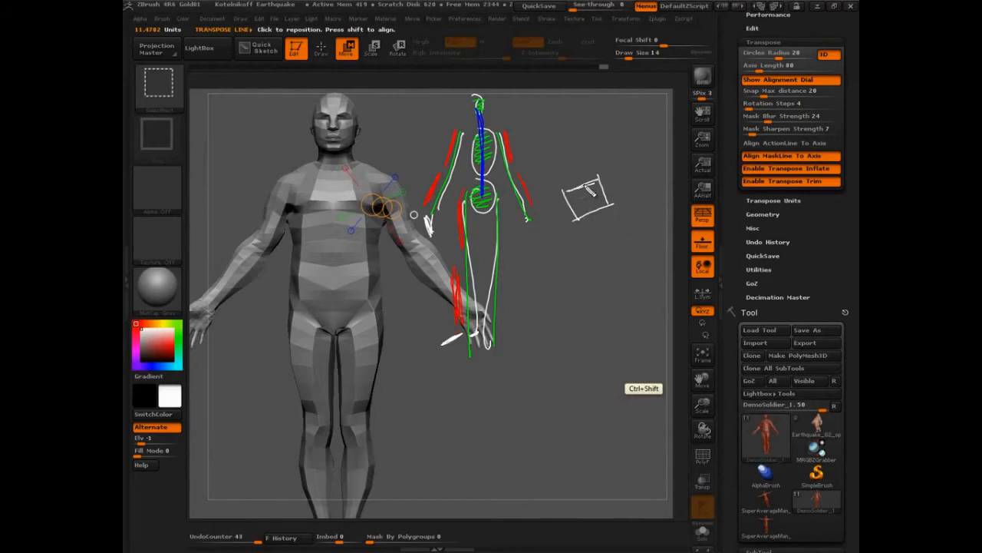
left_click_drag(571, 166, 581, 184)
mouse_move(561, 129)
left_mouse_down()
mouse_move(572, 165)
mouse_move(585, 172)
left_mouse_up()
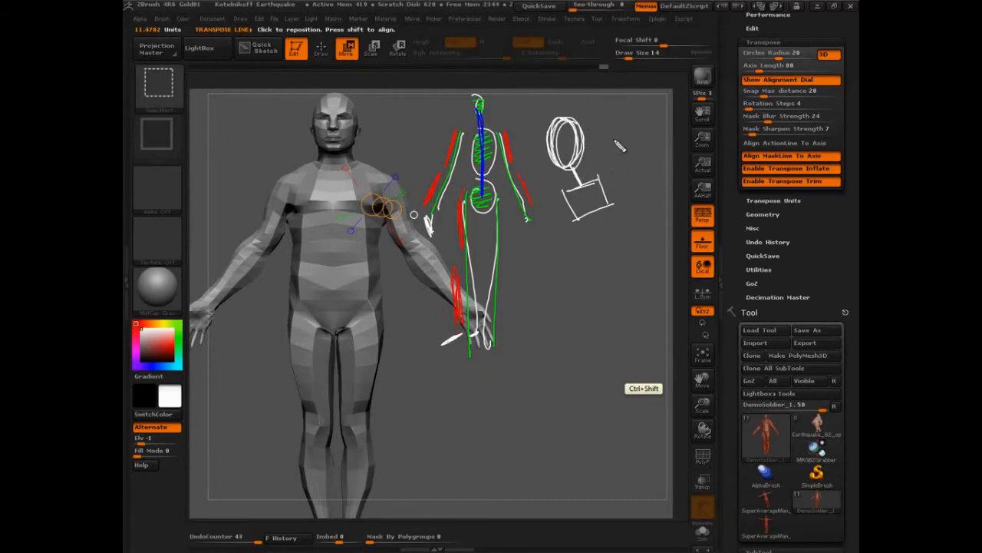
Step: Complete the second sketched figure with a head, arms and legs, and add arrows pointing at both figures' upper bodies
left_click_drag(620, 140, 594, 142)
left_click_drag(605, 135, 606, 146)
mouse_move(568, 75)
left_mouse_down()
mouse_move(559, 95)
mouse_move(571, 85)
left_mouse_up()
left_click_drag(537, 121, 540, 263)
mouse_move(588, 119)
left_mouse_down()
mouse_move(620, 220)
mouse_move(562, 378)
left_mouse_up()
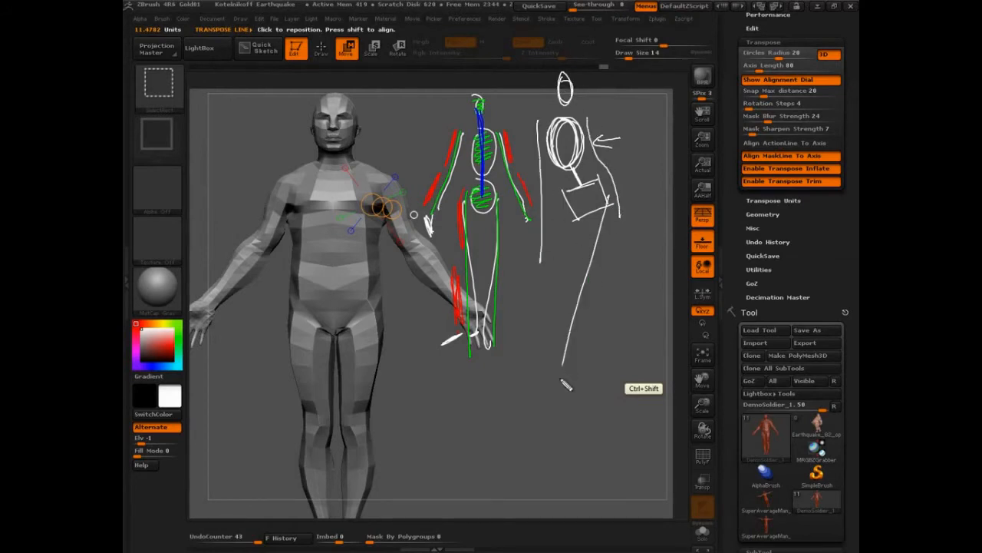
left_click_drag(585, 215, 562, 373)
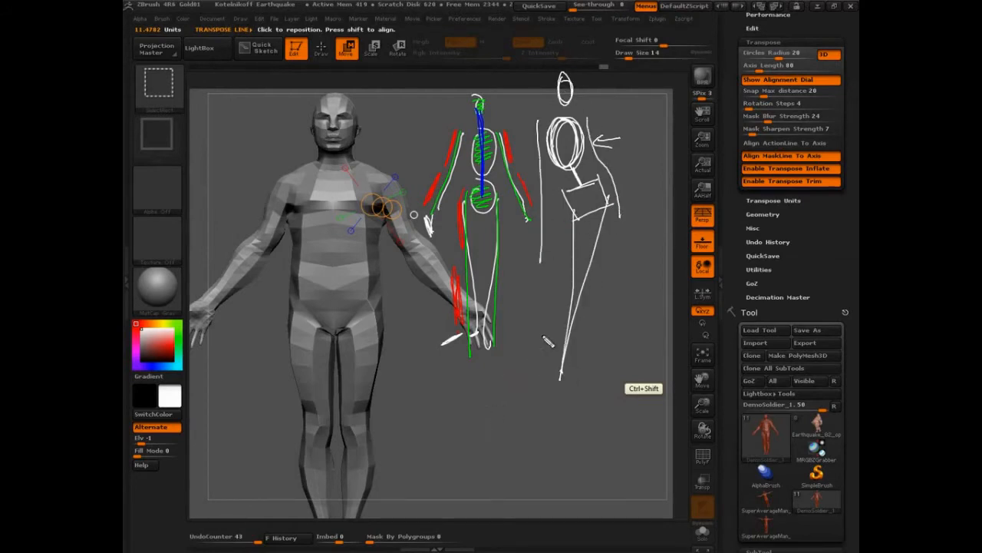
left_click_drag(540, 247, 540, 262)
mouse_move(541, 94)
left_mouse_down()
mouse_move(495, 119)
mouse_move(518, 117)
left_mouse_up()
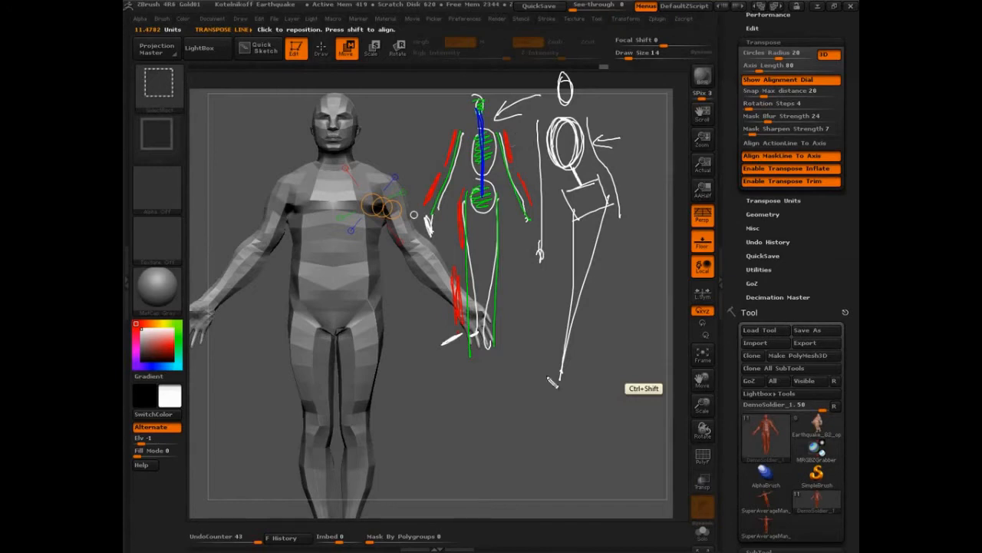
Step: Clear the annotations and mask the upper body with a topological mask drawn down the waist
key("ctrl+shift+1")
mouse_move(564, 379)
left_mouse_down()
mouse_move(576, 383)
mouse_move(566, 382)
mouse_move(569, 391)
mouse_move(624, 355)
left_mouse_up()
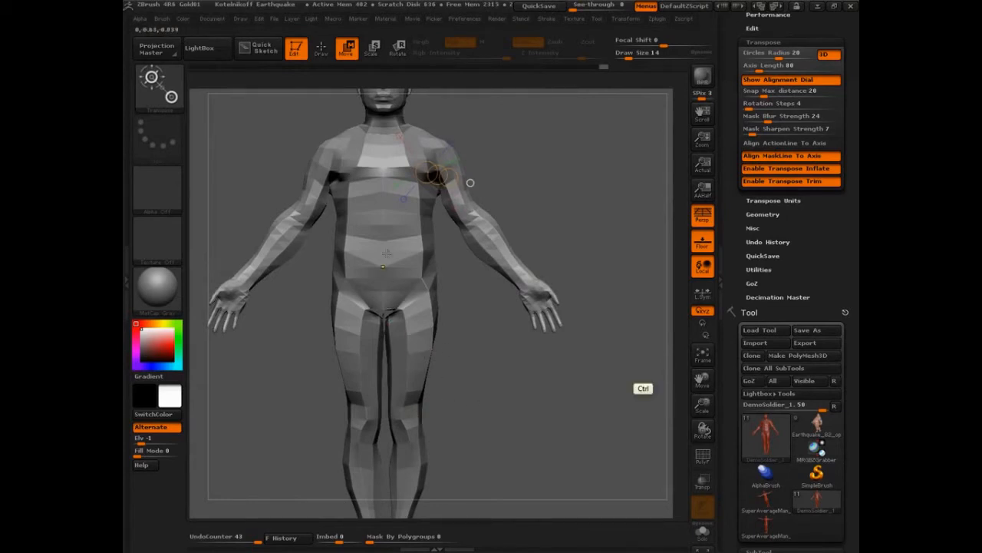
left_click_drag(384, 238, 385, 294, "ctrl")
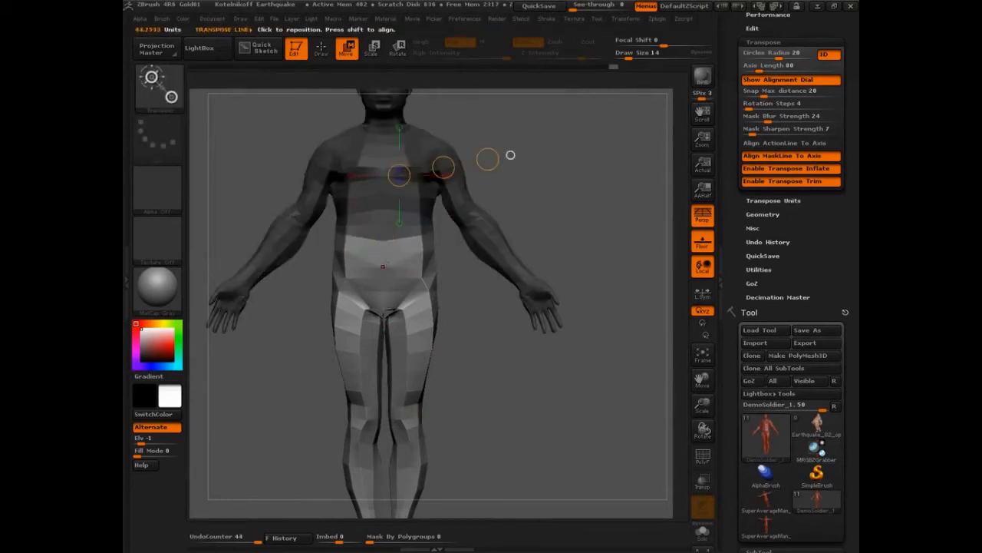
left_click(588, 209, "ctrl")
key("ctrl+z")
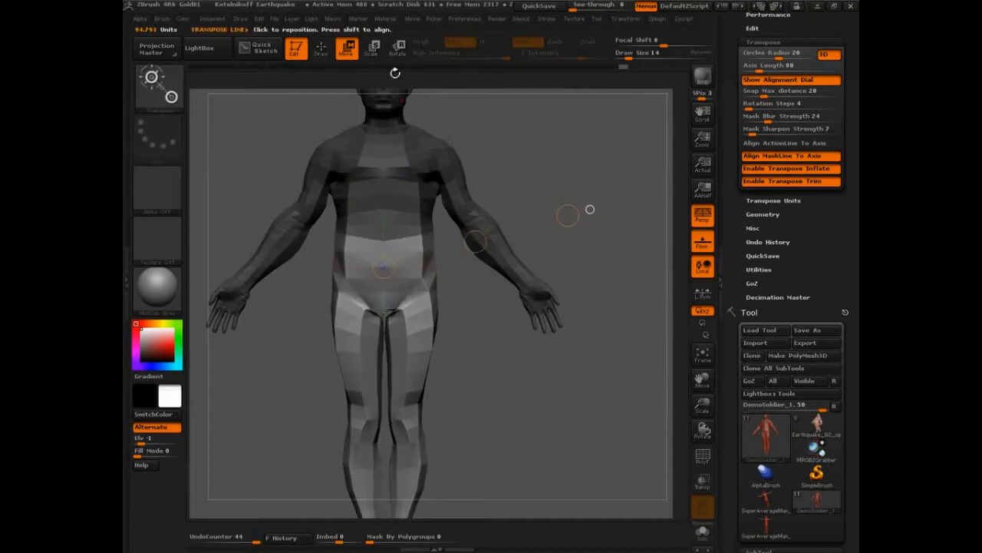
Step: Rotate the unmasked hips and legs sideways about the waist and invert the mask
key("r")
left_click_drag(475, 241, 449, 245)
left_click(623, 371, "ctrl")
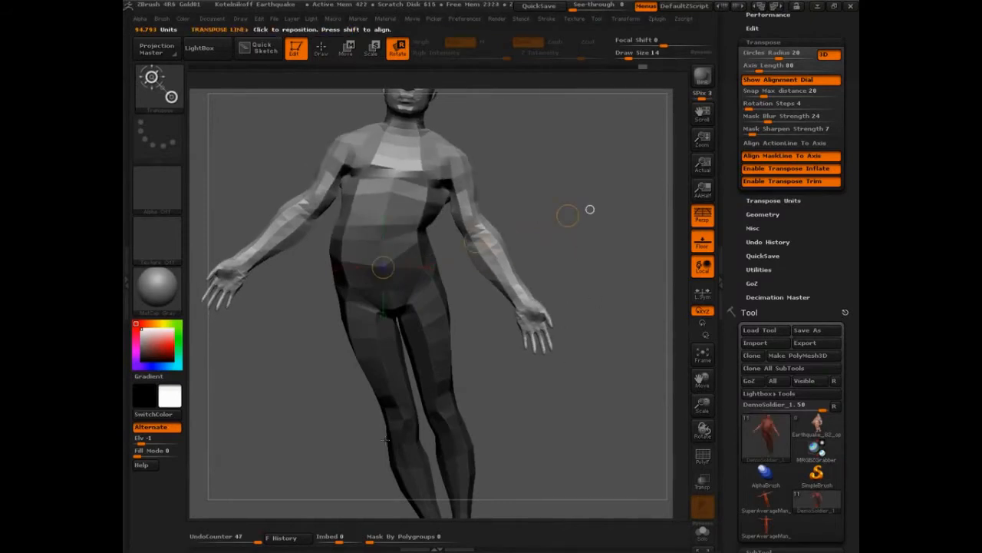
Step: Undo the upper-body and hip rotations and clear the mask from the figure
key("ctrl+z")
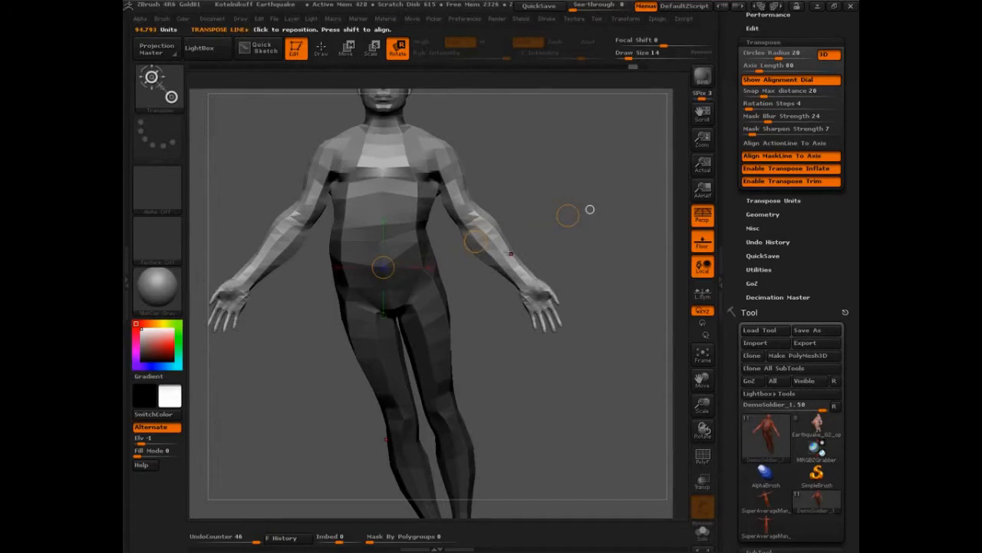
key("ctrl+z")
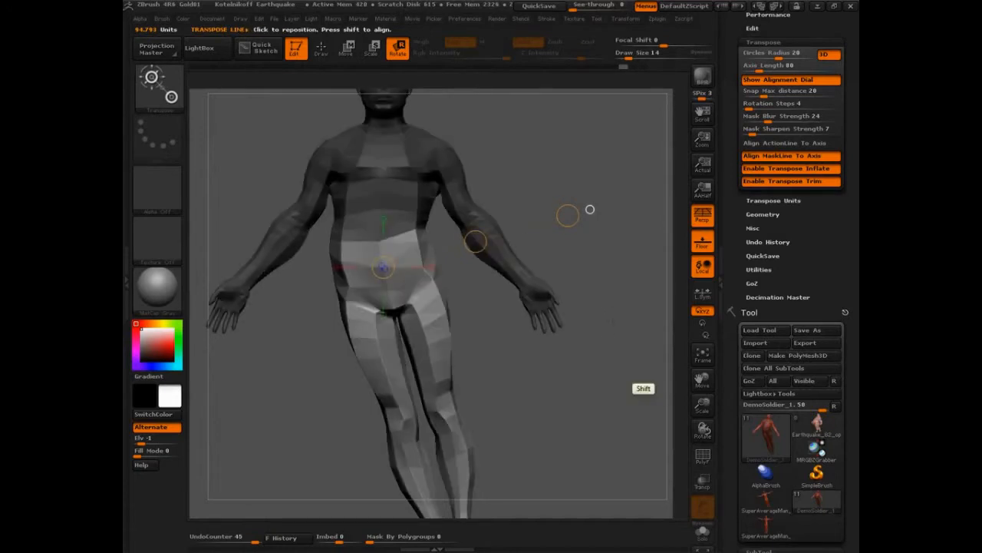
key("ctrl+z")
mouse_move(580, 346)
left_mouse_down("alt")
mouse_move(581, 383)
mouse_move(610, 342)
left_mouse_up("alt")
left_click(658, 156, "ctrl")
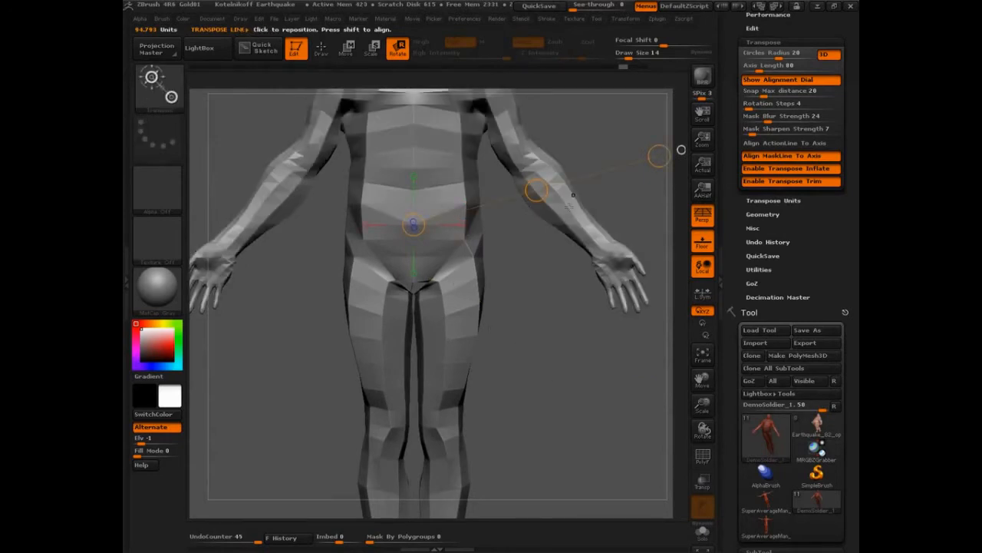
Step: Rotate the whole unmasked figure sideways about the waist and mask everything except one leg with a topological mask
left_click_drag(529, 314, 470, 293, "alt")
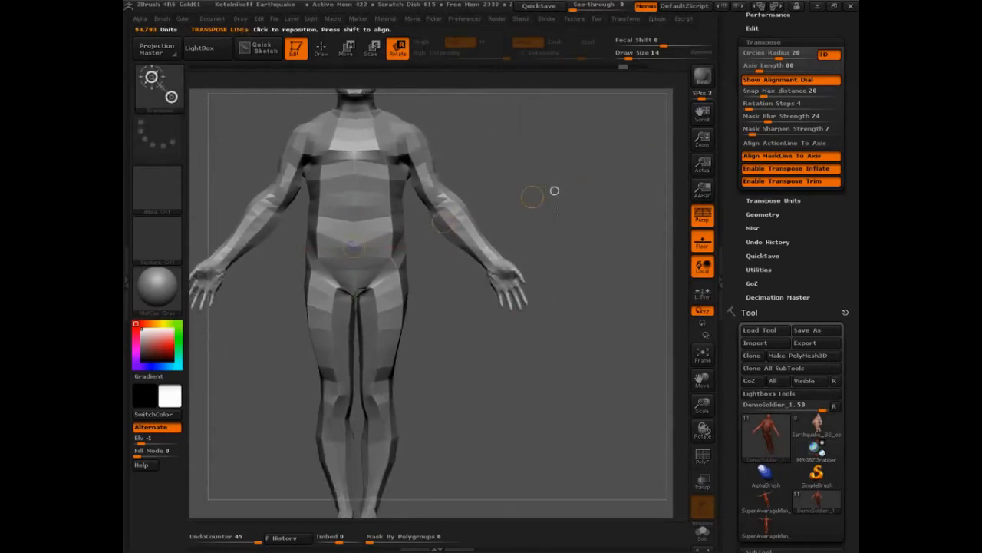
left_click_drag(554, 190, 509, 165)
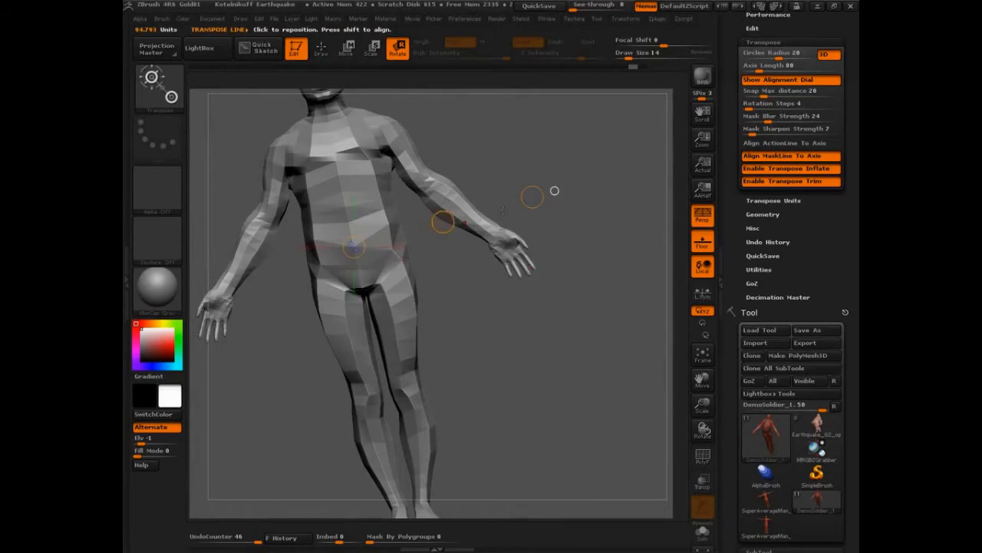
left_click_drag(532, 196, 531, 198)
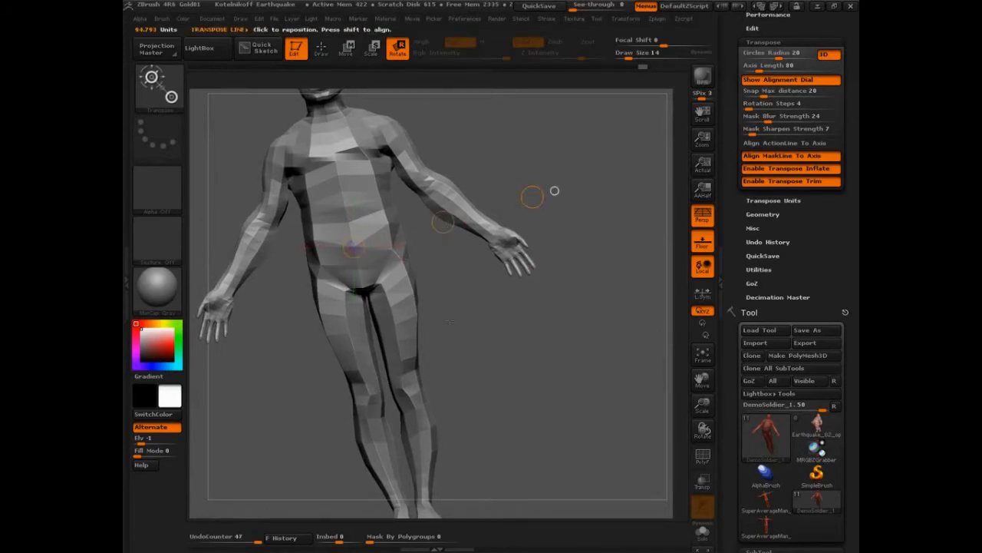
left_click_drag(494, 315, 517, 247, "alt")
mouse_move(368, 231)
left_mouse_down("ctrl")
mouse_move(362, 247)
mouse_move(471, 205)
left_mouse_up("ctrl")
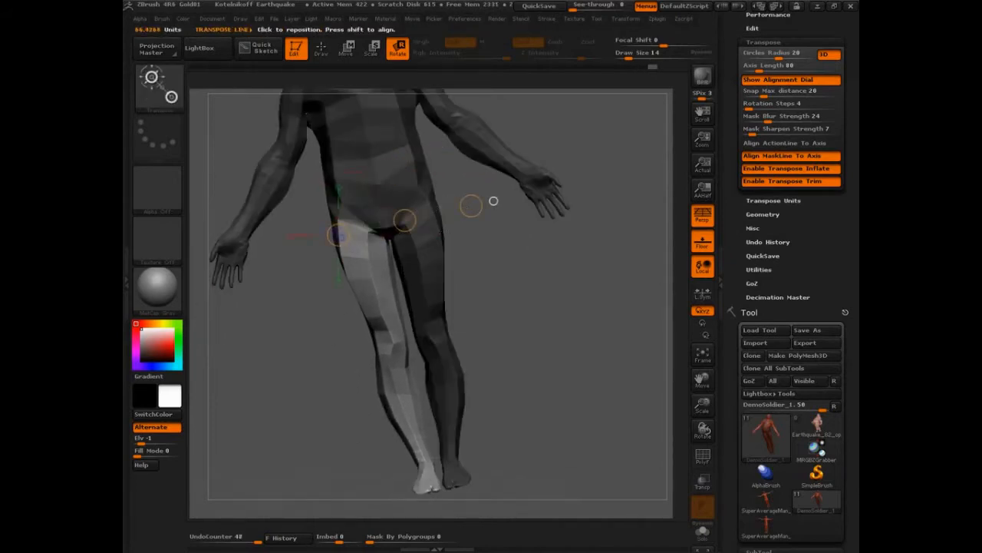
Step: Try rotating the unmasked leg outward from the hip
mouse_move(343, 229)
left_mouse_down()
mouse_move(427, 206)
mouse_move(347, 226)
mouse_move(325, 465)
left_mouse_up()
key("Escape")
left_click_drag(474, 203, 418, 260)
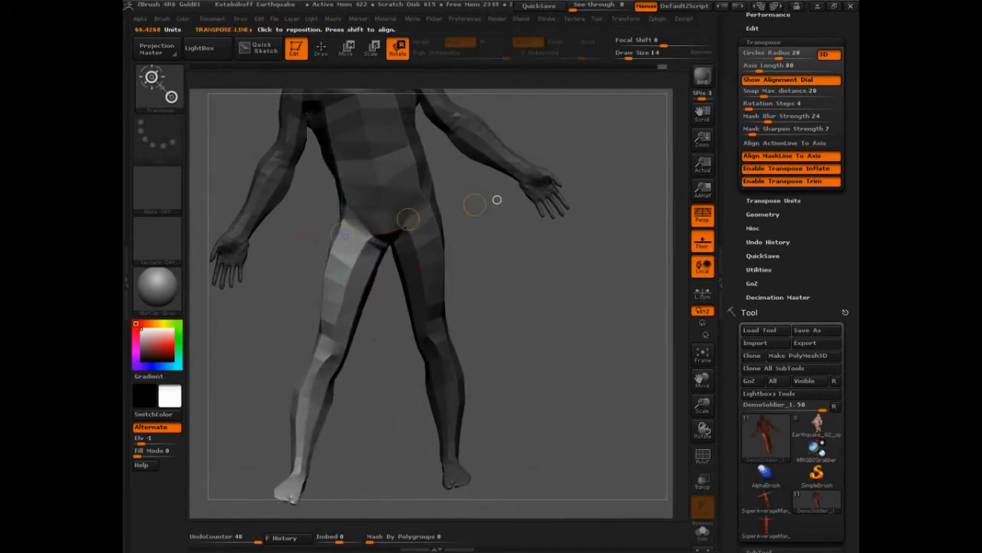
Step: Sketch ovals over the rotated leg's buttock from behind, clear them and undo the leg rotation
left_click_drag(391, 364, 498, 373)
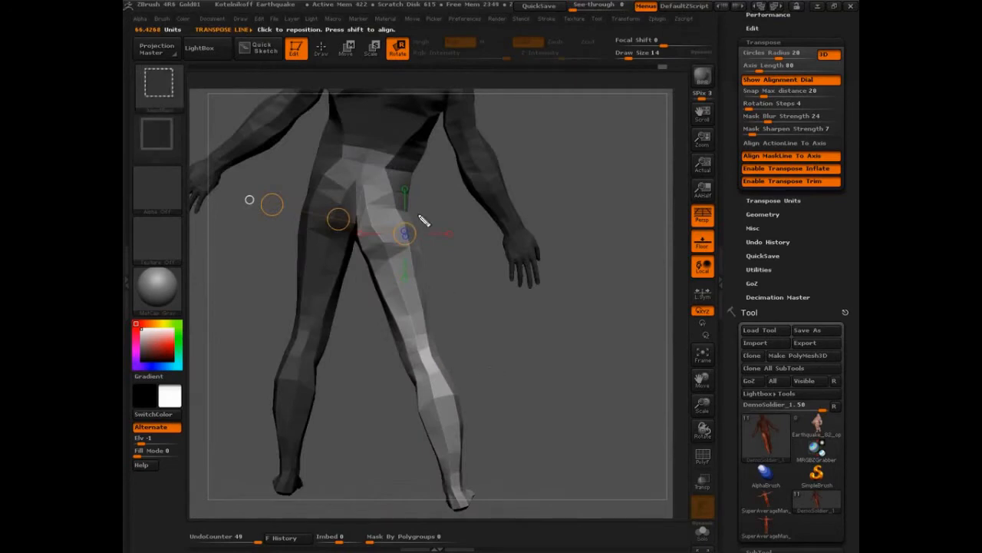
mouse_move(422, 221)
left_mouse_down()
mouse_move(407, 175)
mouse_move(367, 219)
mouse_move(409, 183)
mouse_move(369, 244)
left_mouse_up()
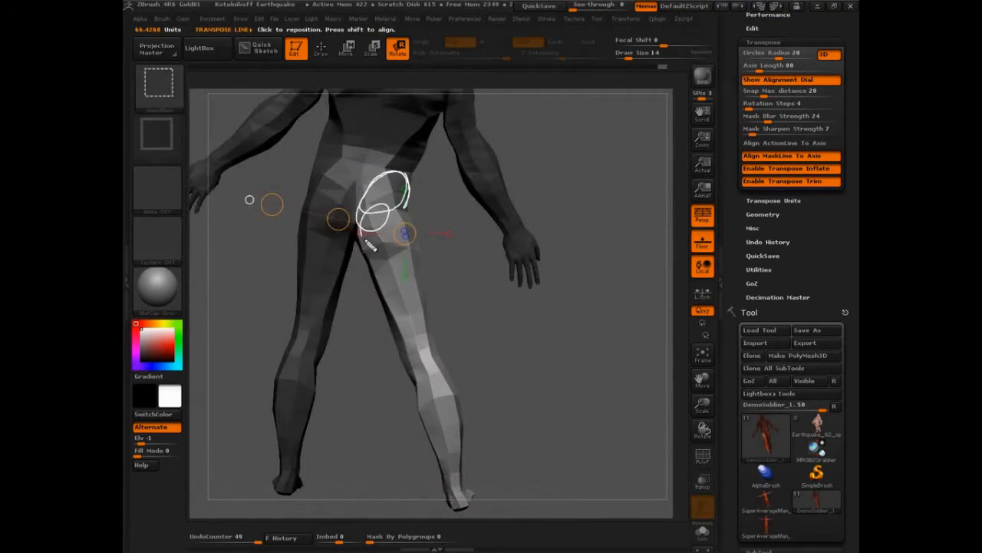
key("Escape")
mouse_move(543, 350)
left_mouse_down()
mouse_move(513, 359)
mouse_move(528, 356)
mouse_move(425, 190)
mouse_move(401, 182)
left_mouse_up()
key("ctrl+z")
Step: Set the draw size to 50 and paint a mask over the buttock above the unmasked leg
key("q")
key("s")
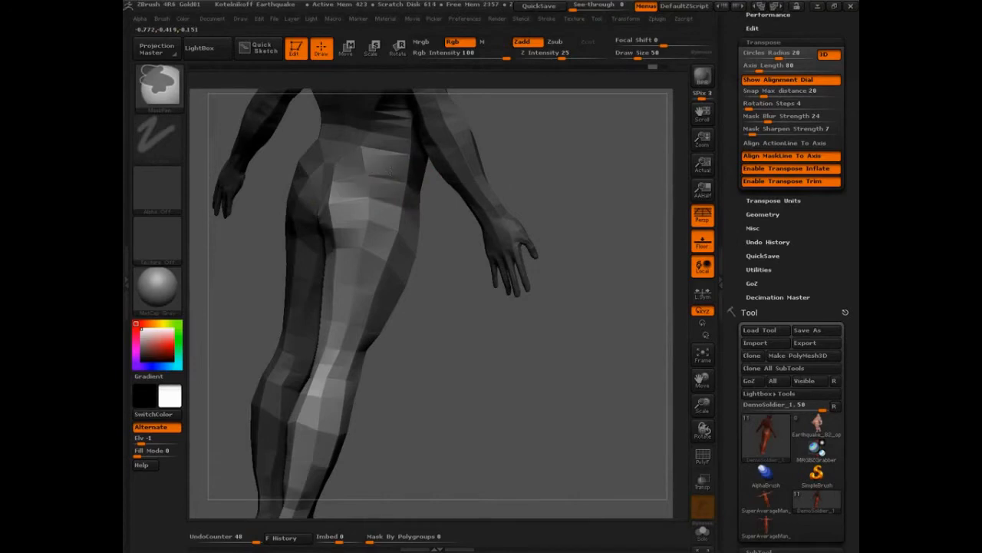
mouse_move(365, 154)
left_mouse_down("ctrl")
mouse_move(339, 169)
mouse_move(332, 198)
mouse_move(354, 218)
mouse_move(383, 204)
left_mouse_up("ctrl")
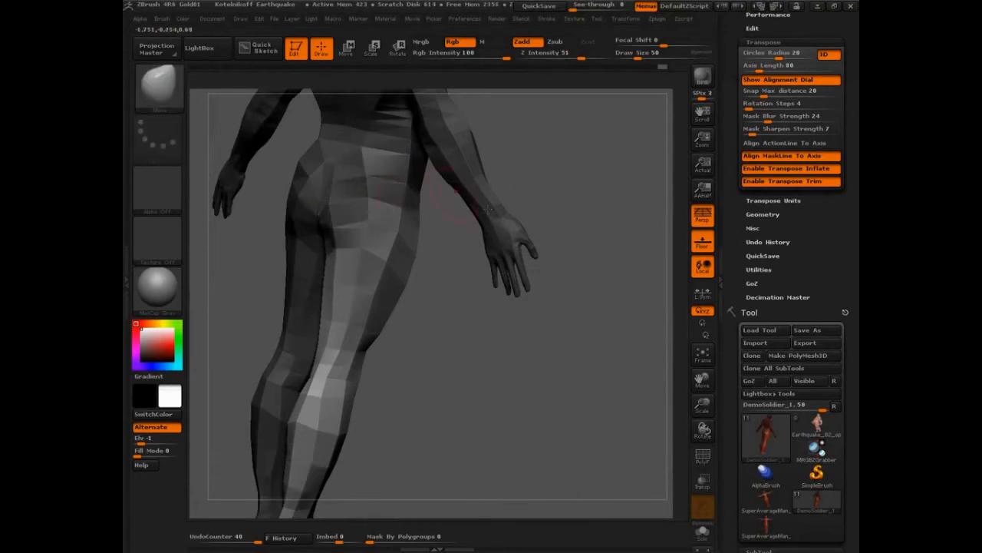
Step: Sketch the outline of the buttock and outer hip and fill it with curved cross-contour lines
mouse_move(571, 267)
left_mouse_down()
mouse_move(577, 285)
mouse_move(566, 290)
left_mouse_up()
key("ctrl+shift+d")
mouse_move(429, 177)
left_mouse_down()
mouse_move(417, 212)
mouse_move(404, 211)
mouse_move(393, 152)
mouse_move(361, 153)
mouse_move(338, 230)
mouse_move(366, 202)
mouse_move(428, 179)
left_mouse_up()
mouse_move(371, 155)
left_mouse_down()
mouse_move(385, 194)
mouse_move(396, 193)
left_mouse_up()
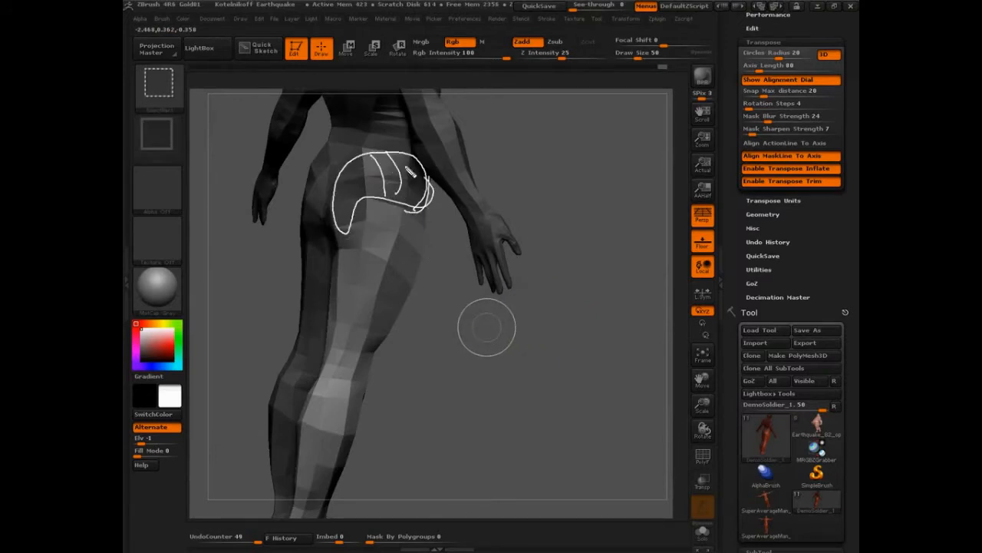
mouse_move(411, 153)
left_mouse_down()
mouse_move(404, 202)
mouse_move(413, 208)
left_mouse_up()
mouse_move(351, 161)
left_mouse_down()
mouse_move(368, 197)
mouse_move(357, 206)
left_mouse_up()
Step: Sketch the thigh as a cylinder with cross-contour lines below the hip form and clear the annotations
mouse_move(333, 210)
left_mouse_down()
mouse_move(430, 228)
mouse_move(417, 286)
mouse_move(377, 359)
left_mouse_up()
mouse_move(359, 228)
left_mouse_down()
mouse_move(339, 333)
mouse_move(378, 360)
left_mouse_up()
left_click_drag(342, 304, 390, 301)
left_click_drag(343, 277, 410, 270)
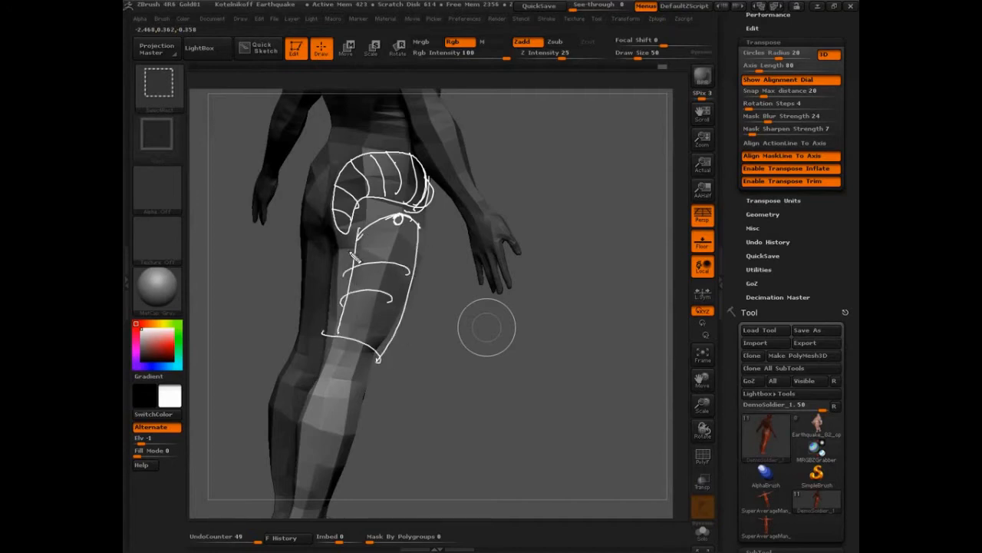
left_click_drag(350, 249, 418, 250)
key("Escape")
Step: Extend the painted mask across the side of the hip above the unmasked leg and activate Transpose Rotate
mouse_move(554, 282)
left_mouse_down()
mouse_move(513, 287)
mouse_move(540, 298)
left_mouse_up()
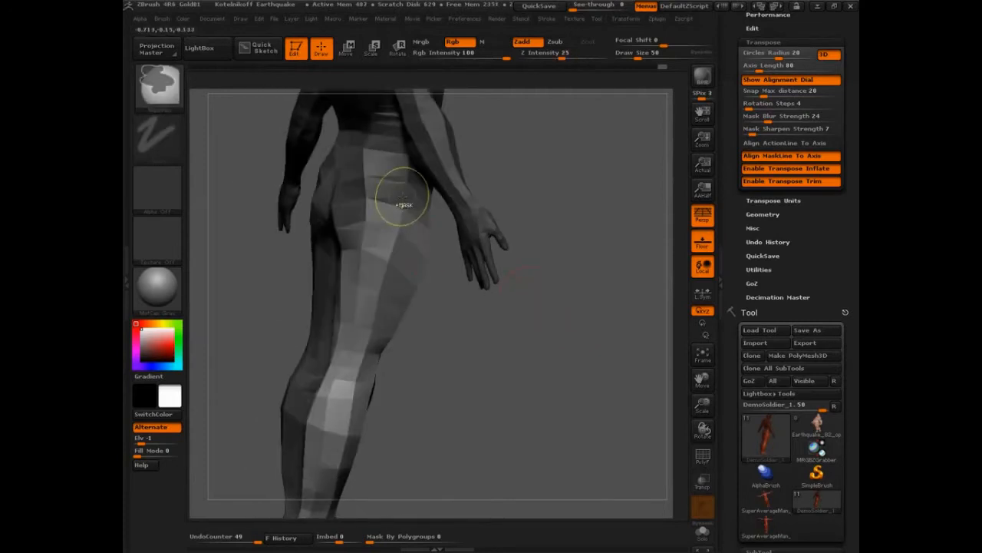
left_click_drag(402, 196, 372, 193, "ctrl")
mouse_move(542, 222)
left_mouse_down()
mouse_move(457, 213)
mouse_move(446, 191)
left_mouse_up()
left_click_drag(599, 232, 530, 219)
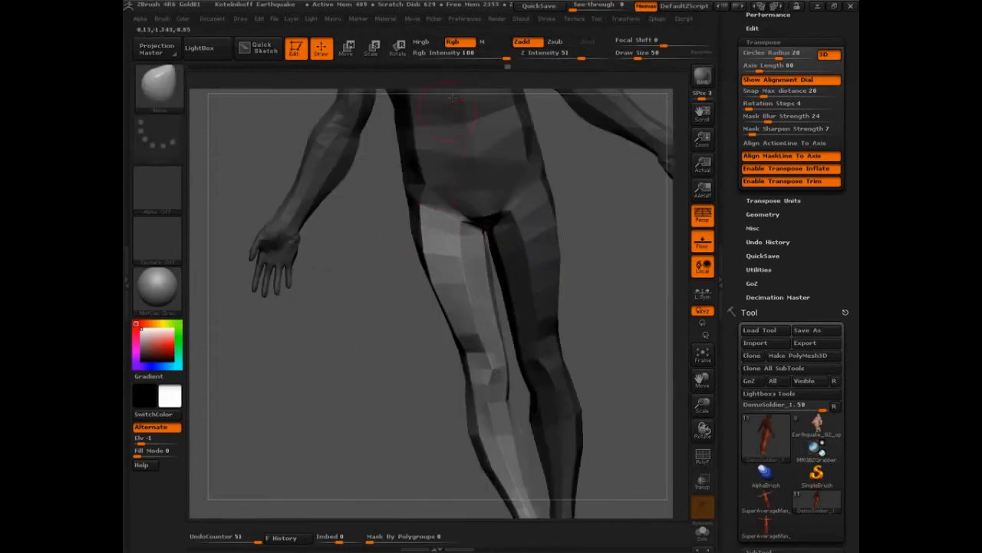
left_click(397, 48)
Step: Sketch axis lines along the thighs and lower legs of both legs on the full figure
left_click_drag(611, 338, 584, 297, "alt")
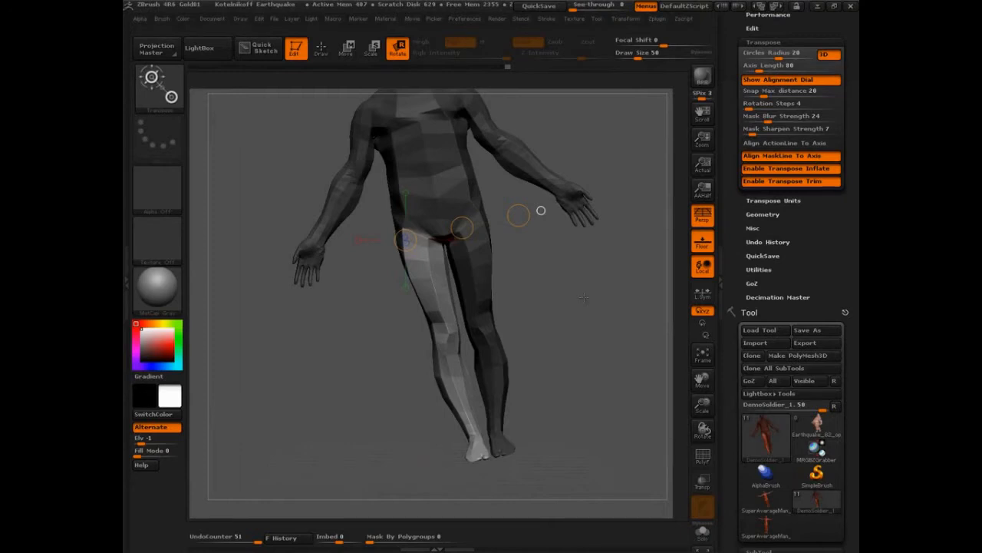
key("ctrl+shift+d")
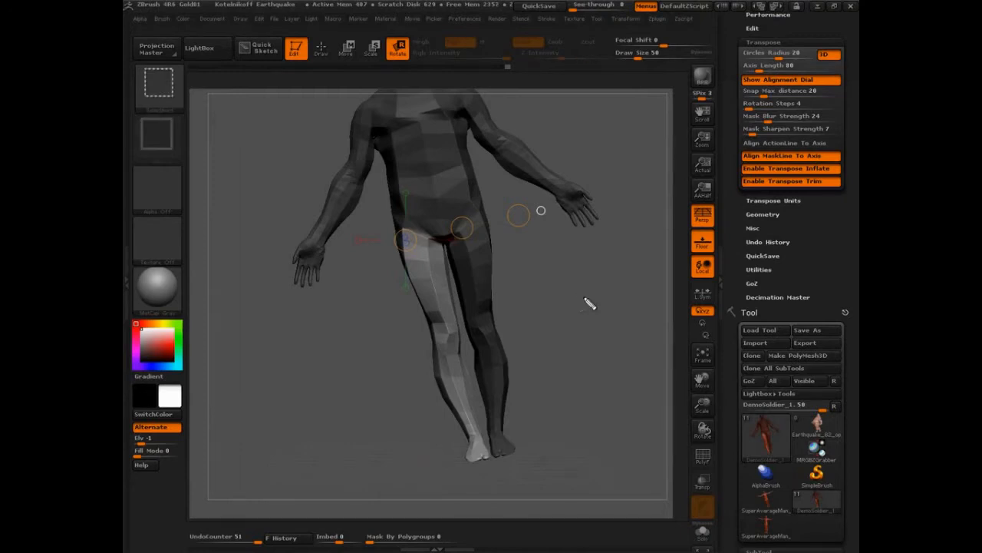
left_click_drag(416, 231, 446, 328)
left_click_drag(445, 355, 477, 463)
left_click_drag(468, 219, 507, 473)
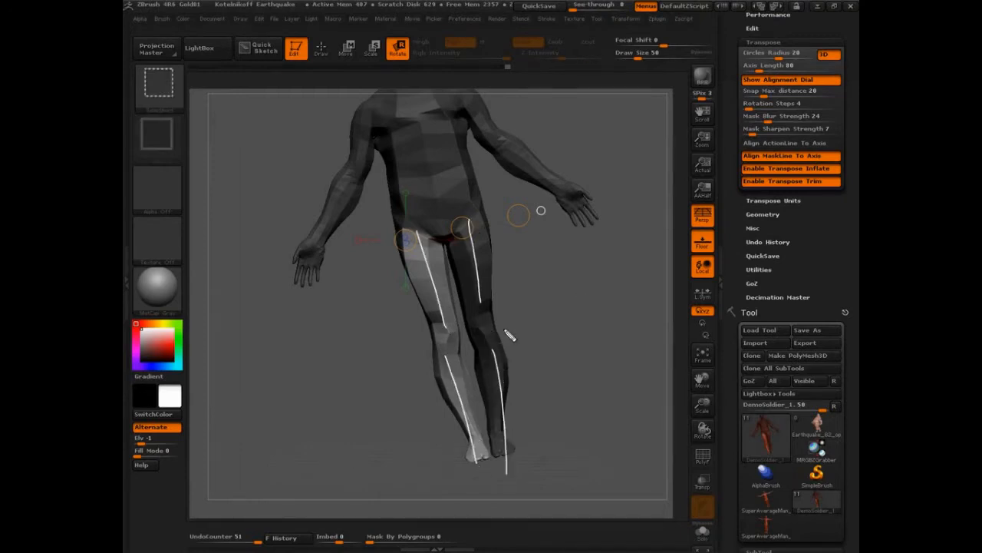
Step: Sketch axis lines along the torso, upper arms, forearms and hands
left_click_drag(366, 118, 355, 184)
left_click_drag(338, 198, 299, 280)
left_click_drag(406, 112, 438, 221)
mouse_move(463, 100)
left_mouse_down()
mouse_move(565, 187)
mouse_move(590, 236)
left_mouse_up()
left_click_drag(316, 259, 318, 305)
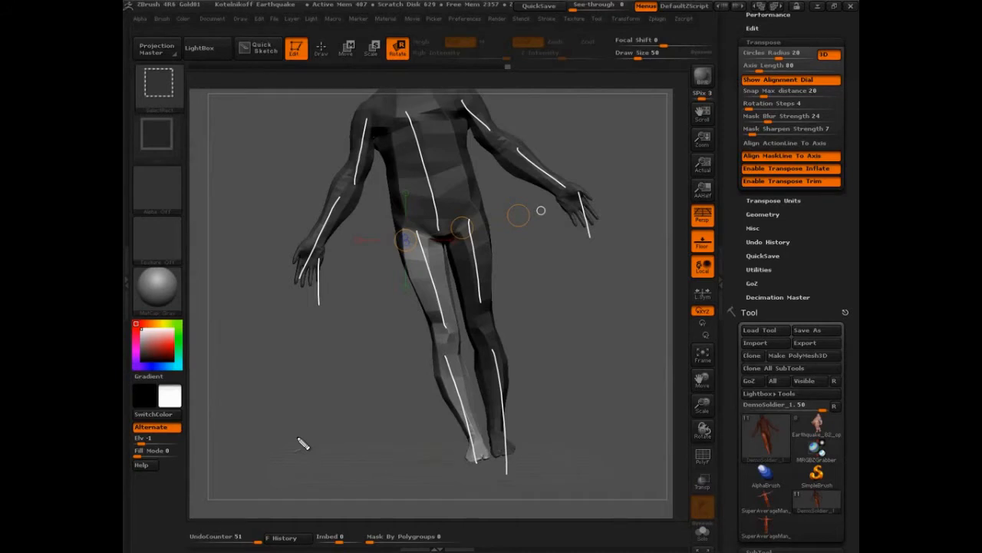
Step: Circle the whole Transpose action line and each of its three circles, and clear the annotations
left_click_drag(505, 197, 427, 204)
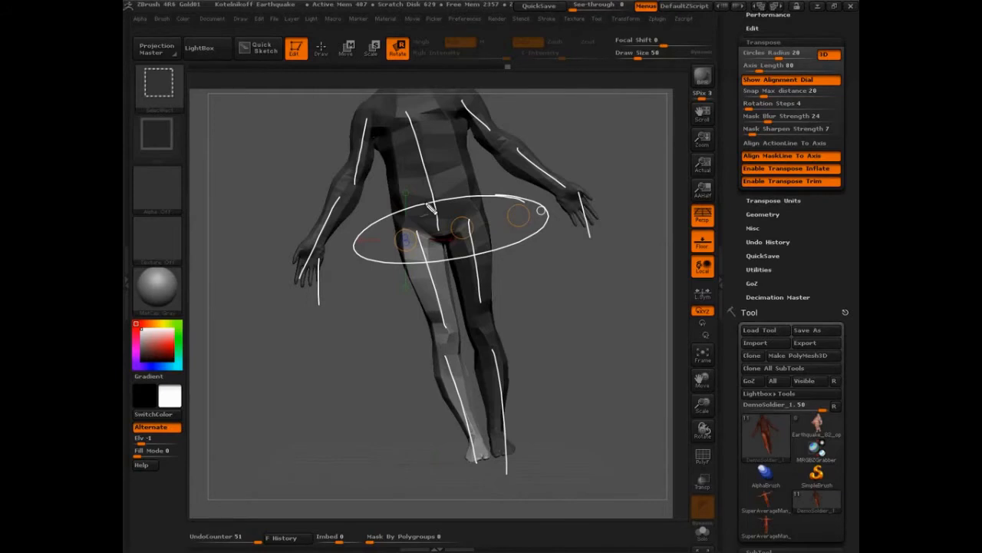
mouse_move(419, 231)
left_mouse_down()
mouse_move(401, 244)
mouse_move(419, 231)
left_mouse_up()
mouse_move(460, 216)
left_mouse_down()
mouse_move(449, 230)
mouse_move(465, 220)
left_mouse_up()
mouse_move(522, 209)
left_mouse_down()
mouse_move(516, 232)
mouse_move(525, 207)
left_mouse_up()
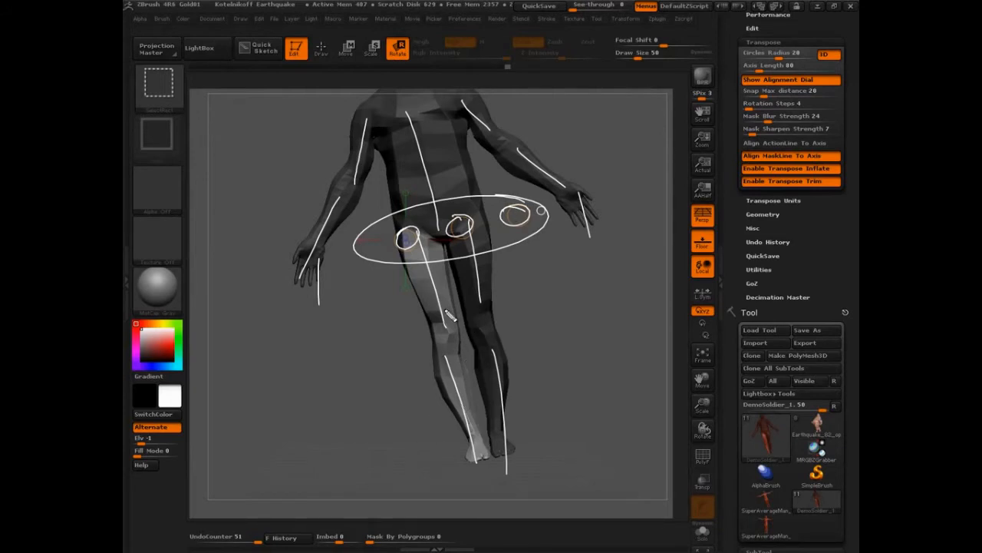
key("Escape")
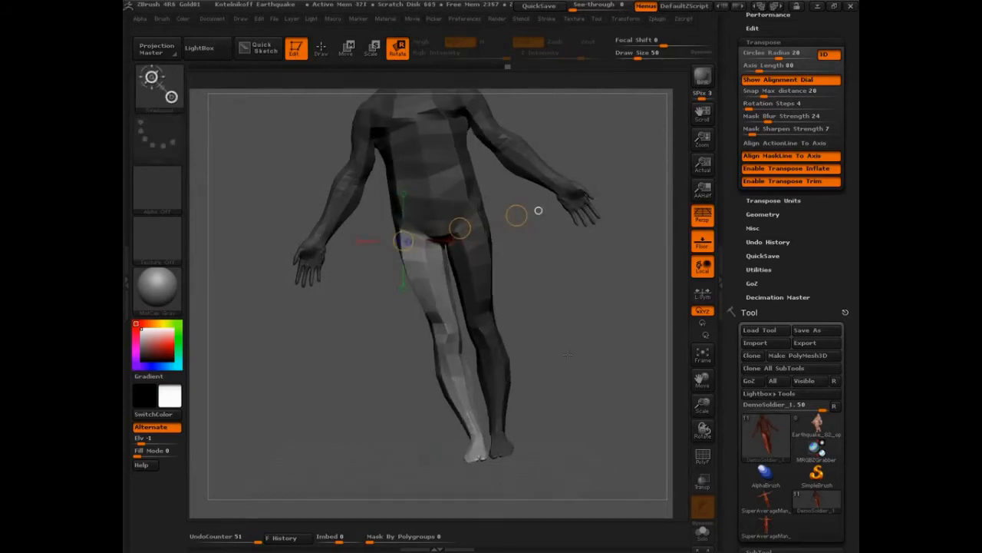
Step: Try rotating the unmasked leg about the hip with the existing action line and undo the attempts
mouse_move(569, 356)
left_mouse_down("alt")
mouse_move(604, 367)
mouse_move(592, 325)
left_mouse_up("alt")
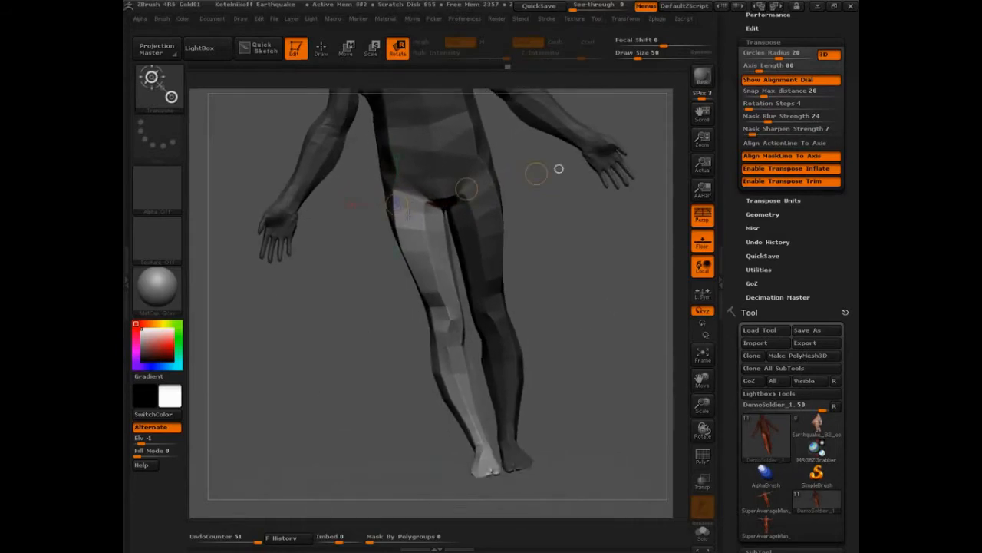
left_click_drag(558, 168, 665, 188)
key("ctrl+z")
left_click_drag(480, 101, 260, 168, "ctrl")
left_click_drag(572, 207, 448, 188)
left_click_drag(537, 171, 537, 206)
key("ctrl+z")
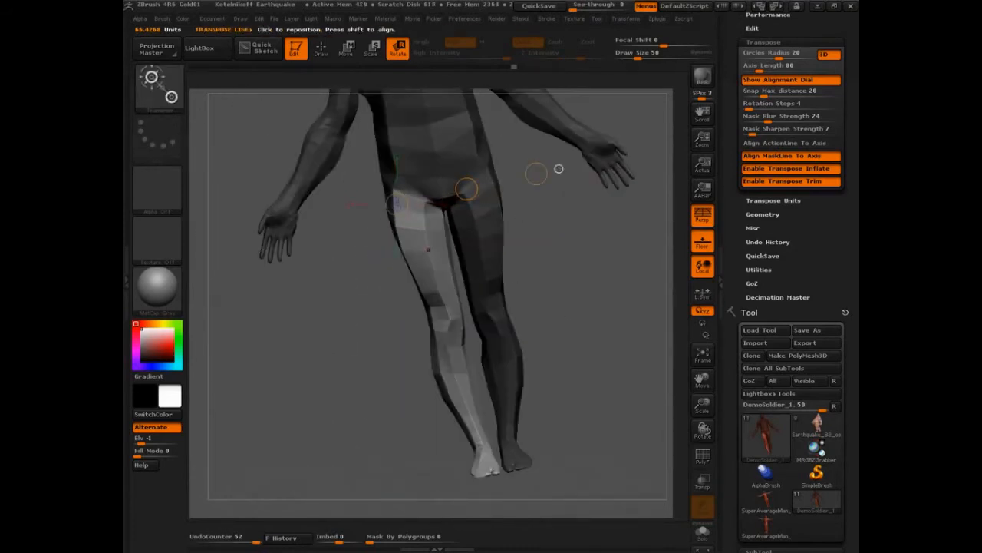
Step: Shift the action line inward onto the hip joint and rotate the unmasked leg outward
left_click_drag(434, 199, 447, 199)
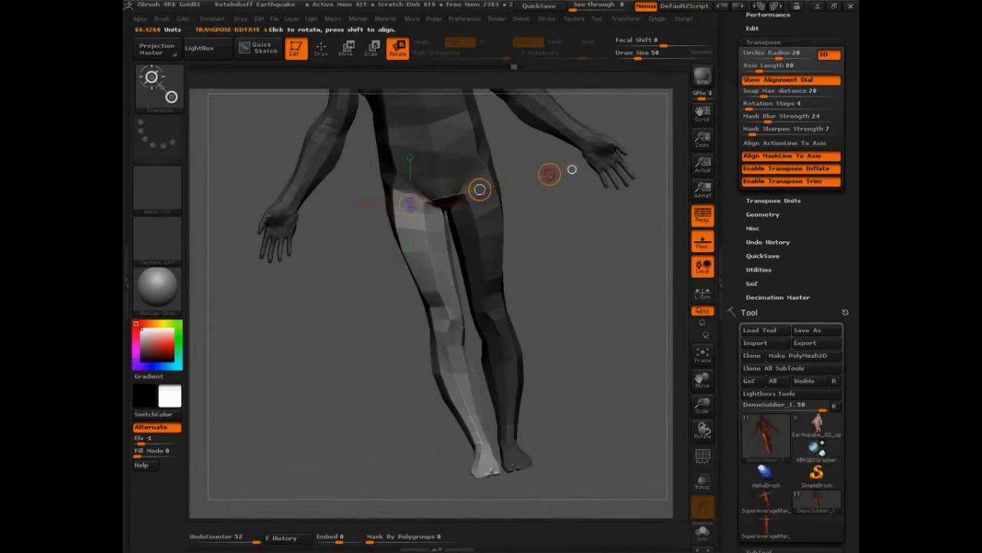
left_click_drag(550, 175, 491, 239)
mouse_move(245, 326)
left_mouse_down()
mouse_move(366, 334)
mouse_move(257, 326)
left_mouse_up()
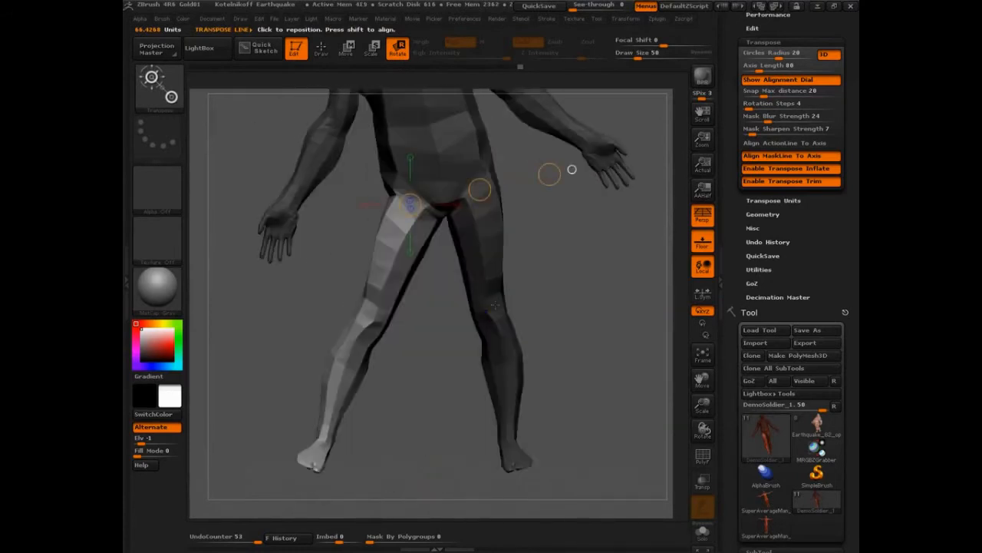
Step: Mask everything except the other leg with a topological mask and paint the mask over its buttock and hip
left_click_drag(542, 273, 484, 282, "alt")
left_click_drag(432, 181, 442, 221, "ctrl")
mouse_move(508, 261)
left_mouse_down()
mouse_move(528, 263)
mouse_move(411, 253)
left_mouse_up()
left_click_drag(399, 188, 395, 259, "alt")
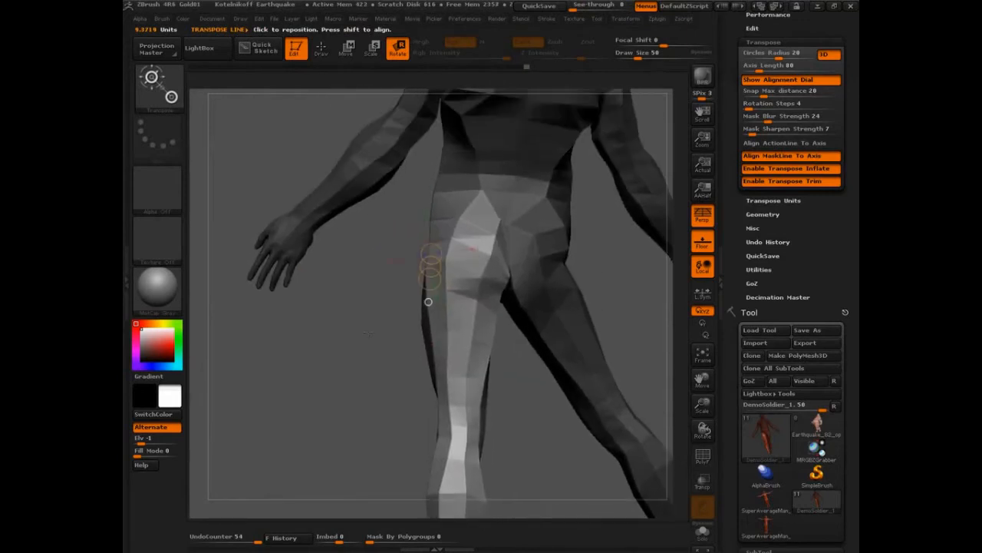
key("q")
mouse_move(495, 219)
left_mouse_down("ctrl")
mouse_move(485, 262)
mouse_move(491, 222)
mouse_move(469, 206)
mouse_move(449, 207)
mouse_move(514, 211)
mouse_move(461, 228)
mouse_move(441, 215)
left_mouse_up("ctrl")
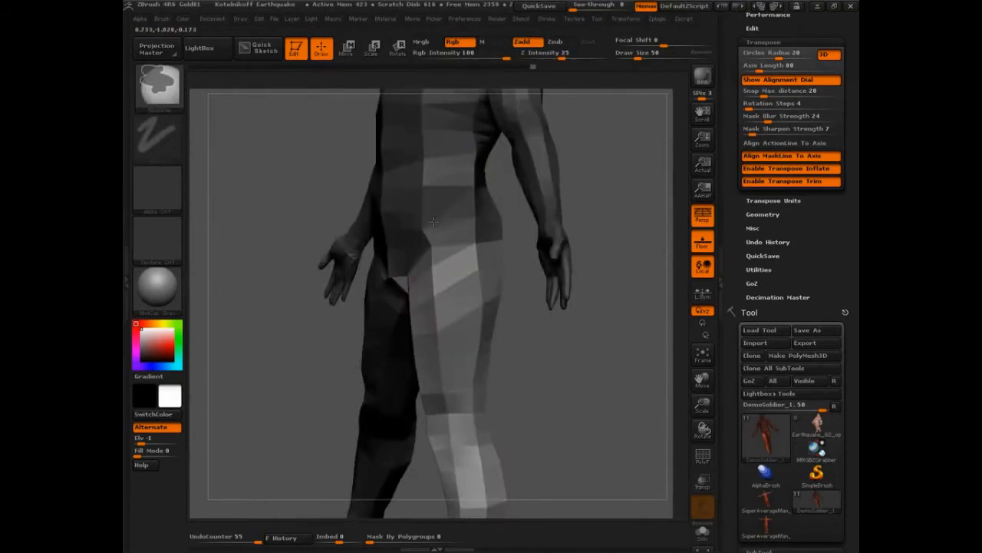
left_click_drag(308, 292, 362, 297)
Step: Draw a Transpose Rotate action line at the hips and rotate the second leg inward
left_click(398, 49)
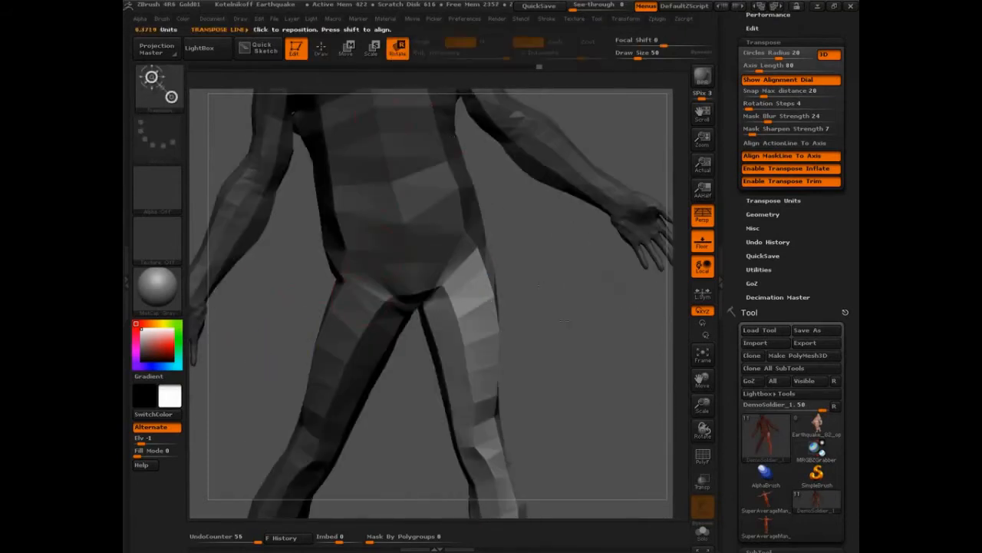
left_click_drag(486, 298, 461, 225, "alt")
mouse_move(402, 147)
left_mouse_down()
mouse_move(486, 129)
mouse_move(565, 171)
left_mouse_up()
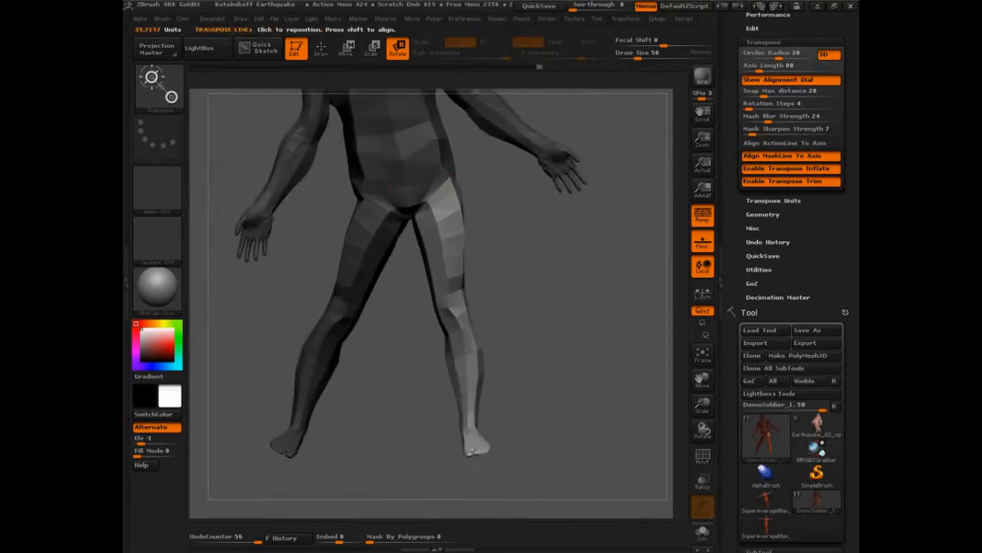
mouse_move(439, 175)
left_mouse_down()
mouse_move(533, 171)
mouse_move(501, 198)
mouse_move(485, 319)
mouse_move(367, 266)
mouse_move(405, 263)
mouse_move(395, 197)
left_mouse_up()
Step: With the hips and legs masked, place the rotation action line from the upper chest out past the shoulder
left_click_drag(385, 149, 559, 117)
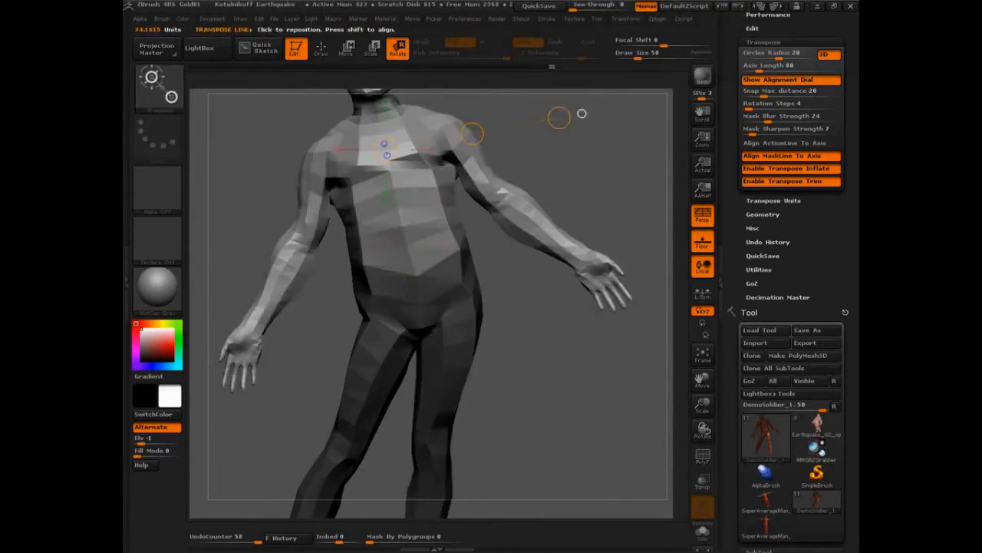
left_click_drag(550, 374, 489, 384)
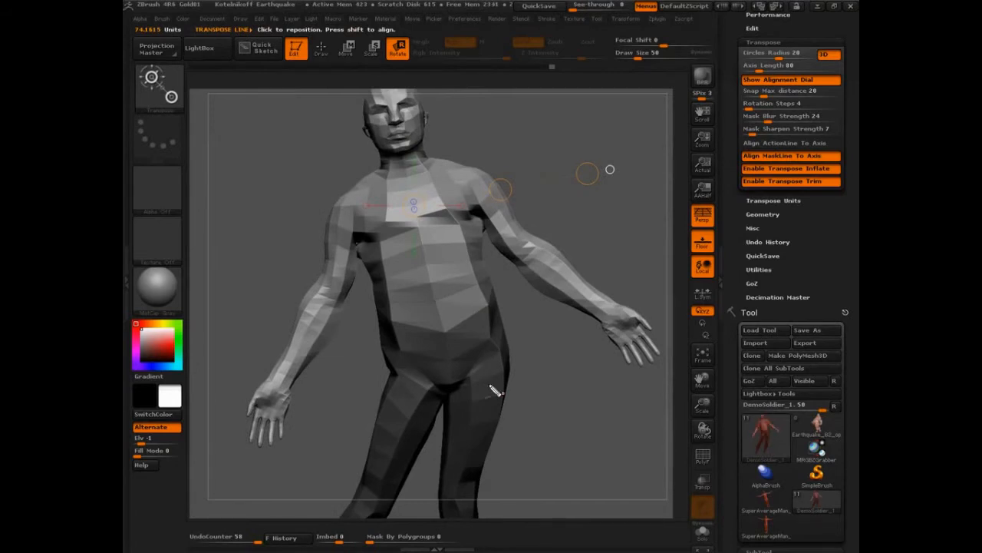
Step: Sketch a ribcage oval over the torso and add the arch of the lower ribs with marks along the sternum
mouse_move(387, 159)
left_mouse_down()
mouse_move(396, 272)
mouse_move(371, 183)
mouse_move(429, 171)
left_mouse_up()
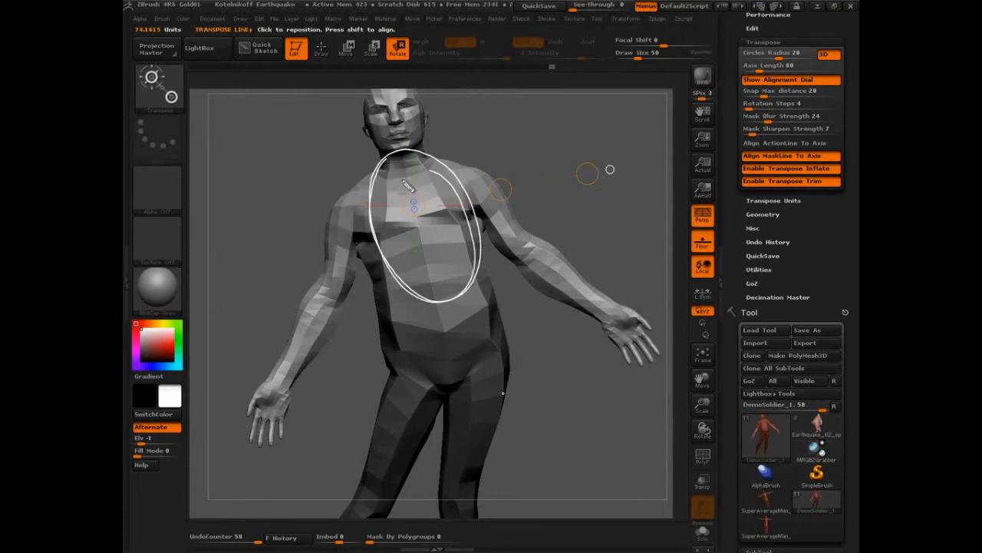
left_click_drag(422, 255, 394, 299)
left_click_drag(424, 252, 476, 273)
left_click(422, 251)
left_click(413, 220)
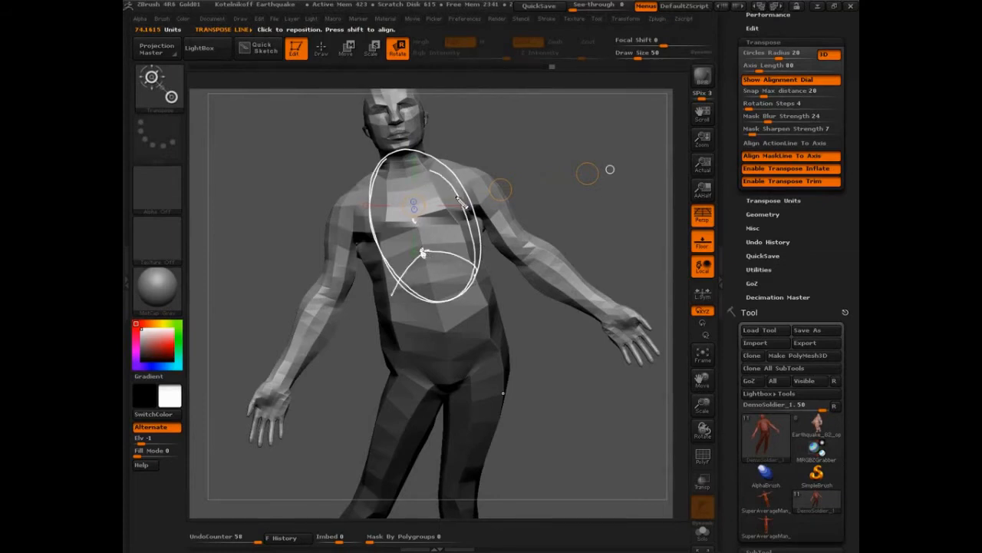
Step: Sketch the sternum line inside the ribcage oval, then add ribs and curved direction arrows along one side of the chest
left_click_drag(402, 154, 420, 250)
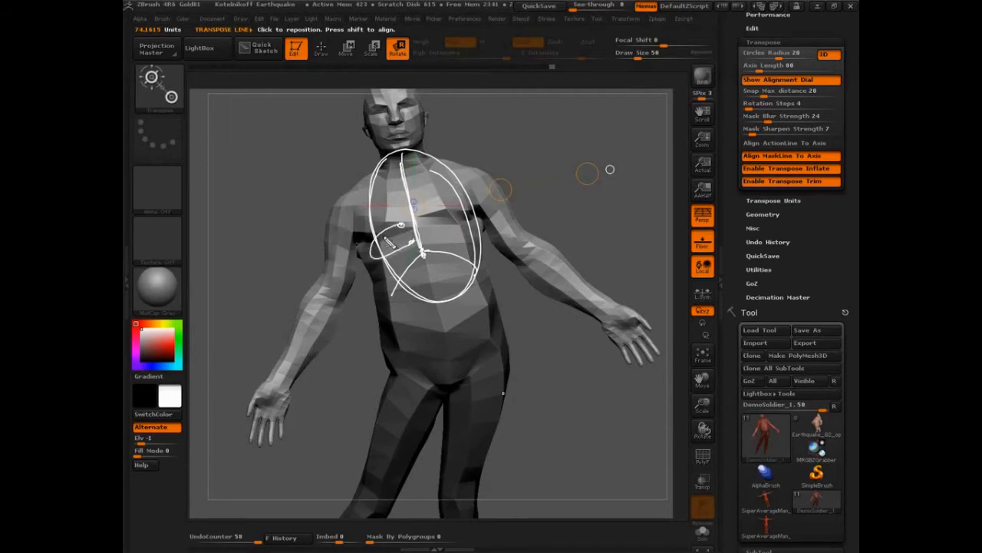
left_click_drag(359, 242, 359, 173)
mouse_move(347, 191)
left_mouse_down()
mouse_move(365, 181)
mouse_move(365, 191)
left_mouse_up()
left_click_drag(361, 273, 396, 304)
left_click_drag(382, 300, 389, 290)
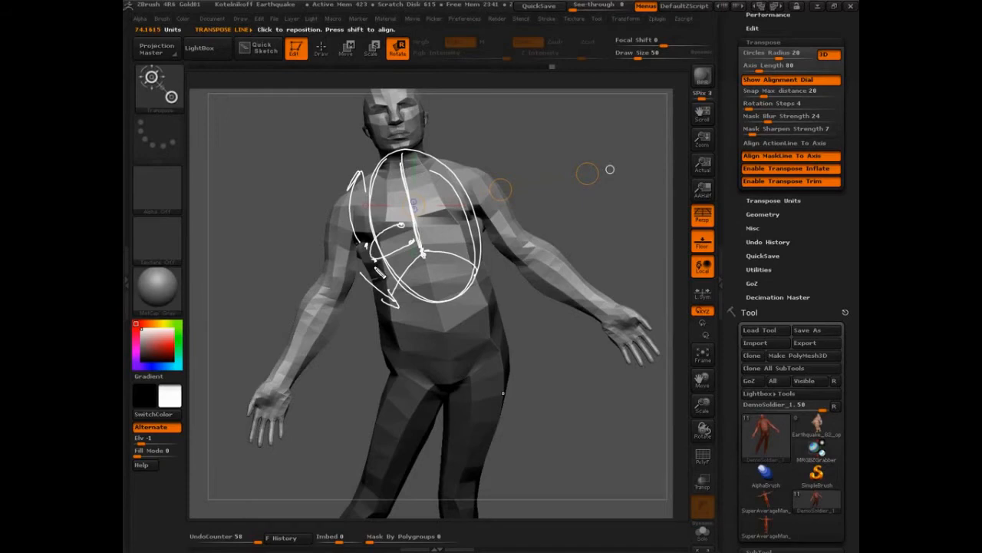
Step: Sketch a ring at the neck base and a green line down the sternum, then clear the ribcage sketch
left_click_drag(405, 167, 414, 188)
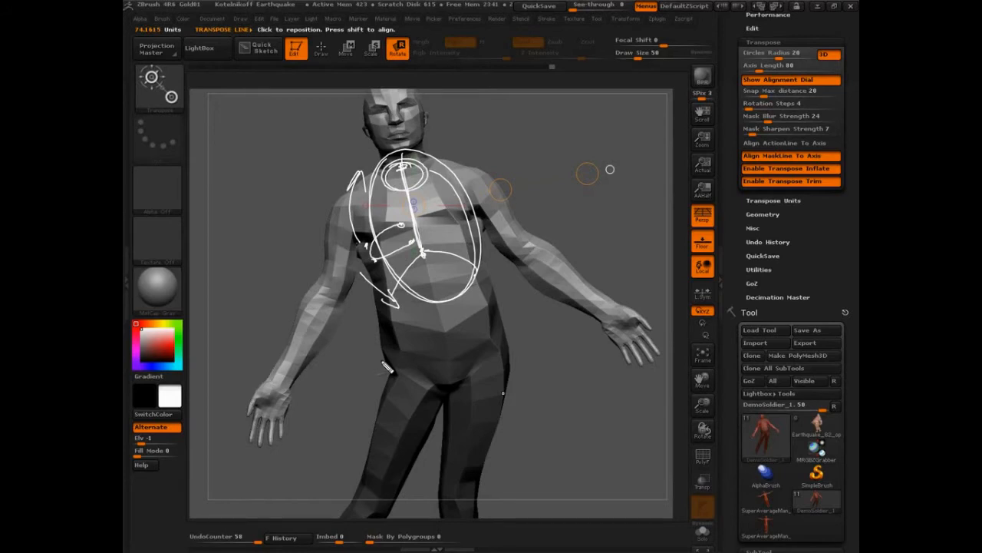
left_click_drag(408, 192, 427, 258)
left_click(422, 254)
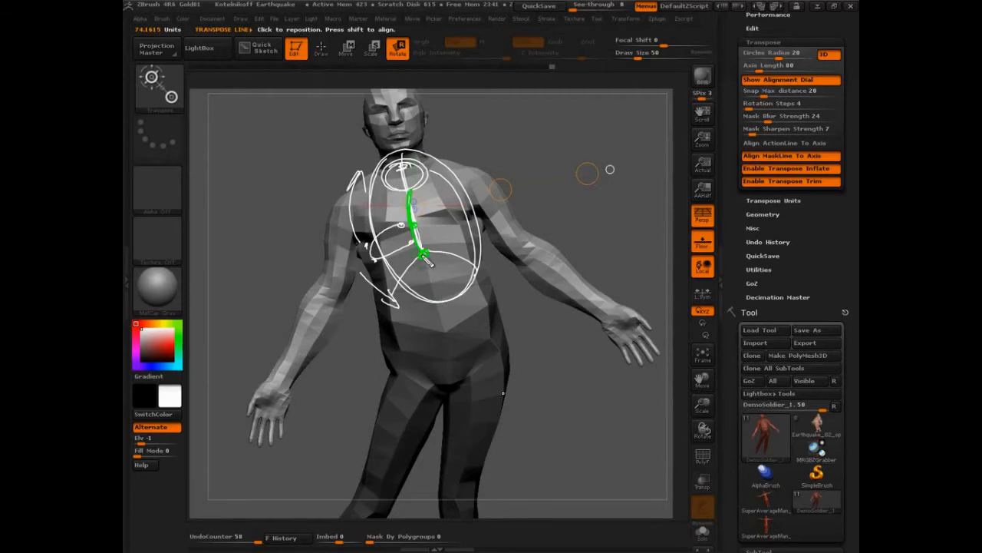
key("Escape")
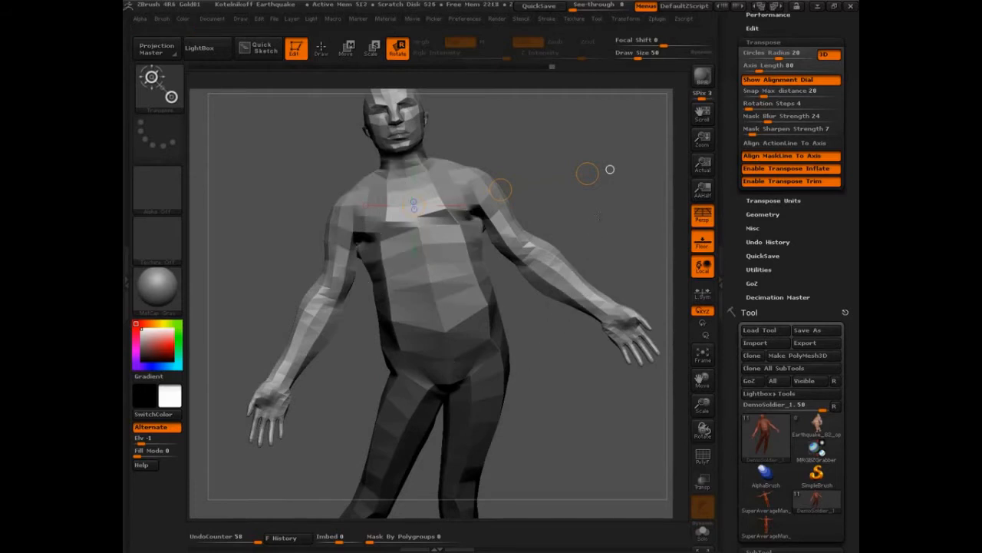
Step: Rotate the upper body with Transpose out of its strong sideways lean into a slight tilt of the shoulders
left_click_drag(610, 168, 596, 290)
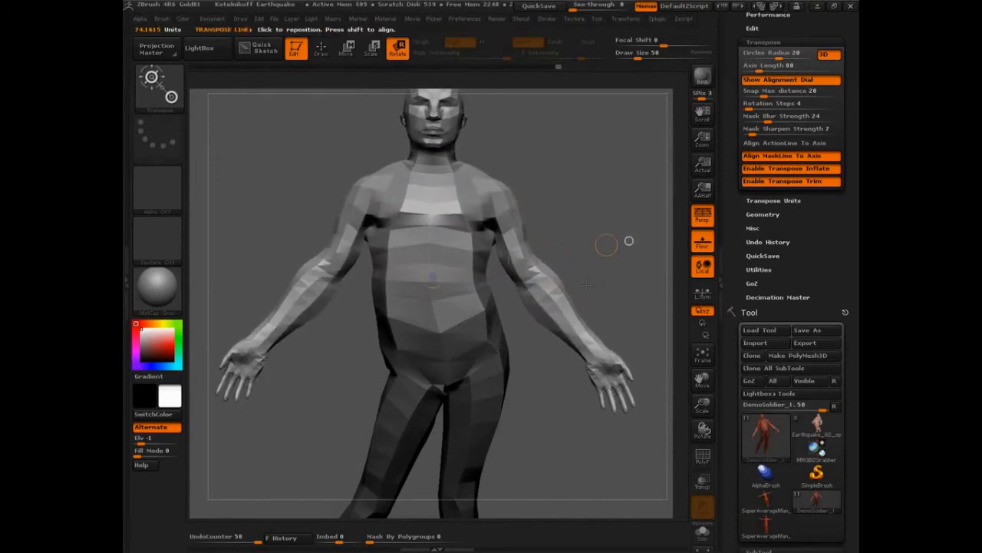
key("ctrl+z")
left_click_drag(617, 242, 601, 295)
left_click_drag(543, 413, 551, 363, "alt")
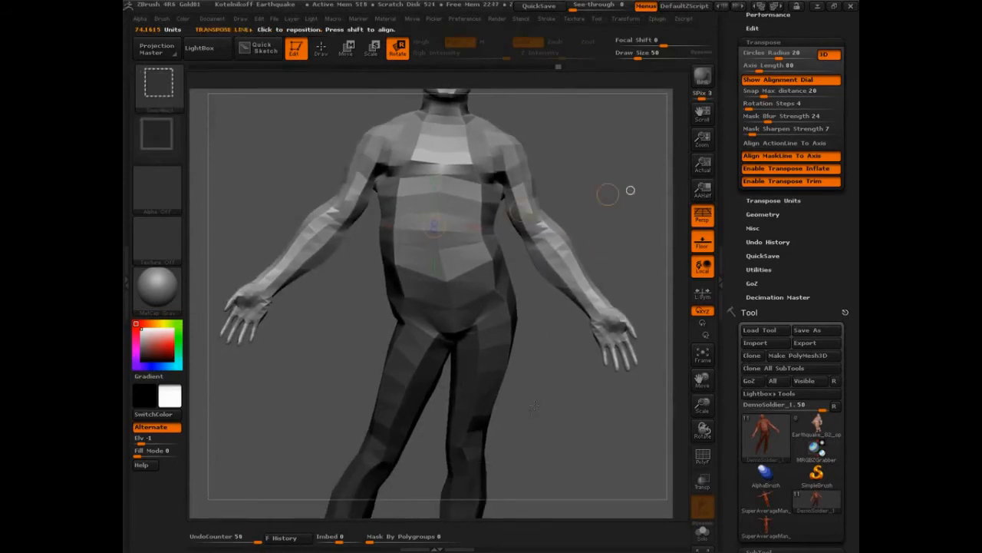
Step: Sketch the green flow line from shoulder to hip and along both sides of the figure's right leg, then clear it
mouse_move(384, 154)
left_mouse_down()
mouse_move(398, 321)
mouse_move(441, 347)
mouse_move(369, 504)
left_mouse_up()
left_click_drag(399, 323, 364, 460)
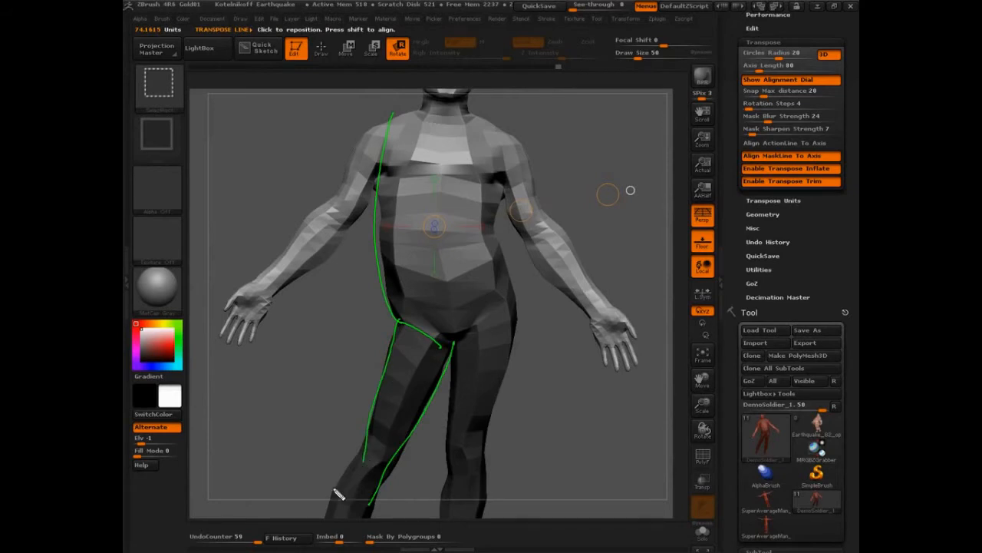
key("Escape")
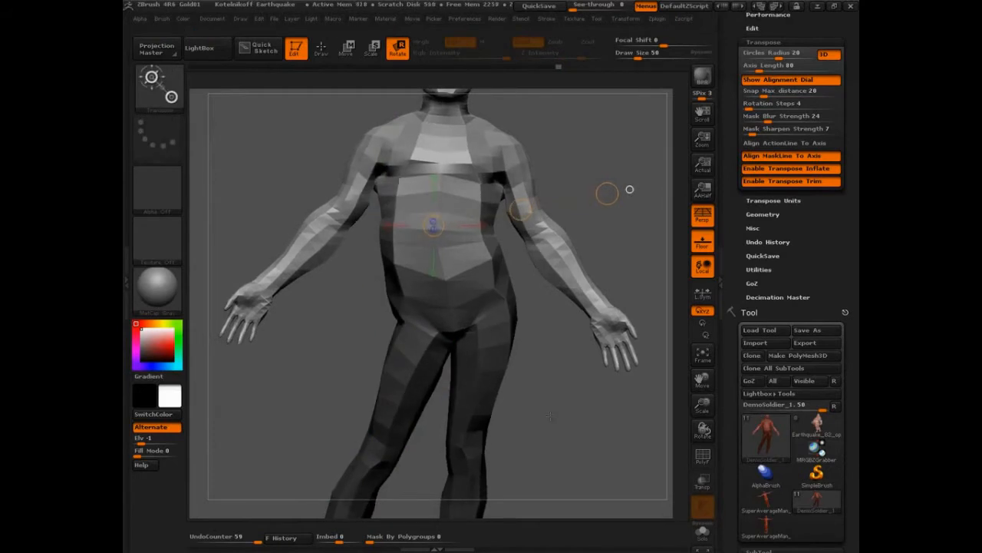
Step: Mask everything except the figure's right leg with a topological mask and draw the action line from its upper thigh across the hips
left_click_drag(558, 411, 575, 352, "alt")
mouse_move(449, 279)
left_mouse_down("ctrl")
mouse_move(430, 315)
mouse_move(437, 309)
left_mouse_up("ctrl")
left_click_drag(484, 222, 511, 197)
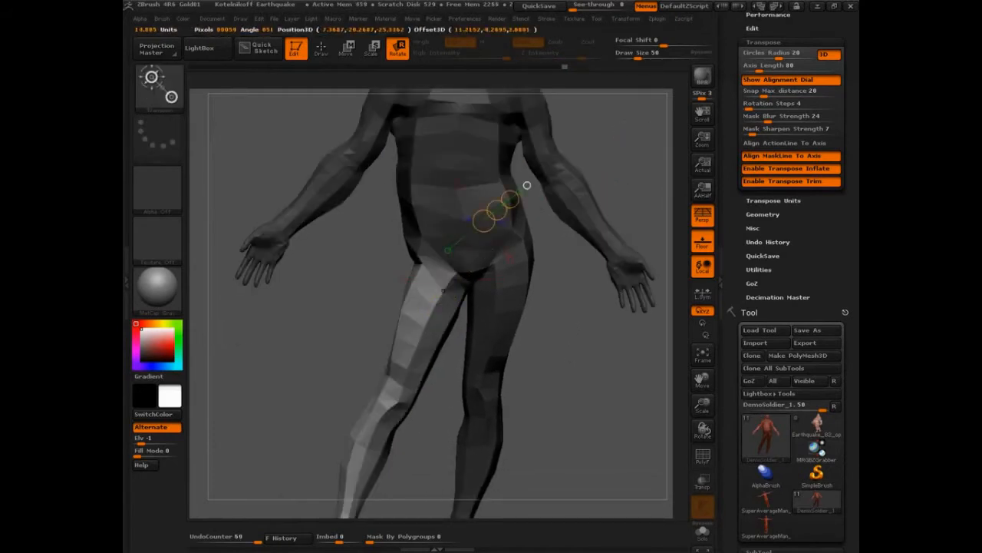
mouse_move(445, 292)
left_mouse_down("ctrl")
mouse_move(432, 319)
mouse_move(435, 308)
left_mouse_up("ctrl")
left_click_drag(452, 243, 439, 403)
left_click_drag(495, 264, 590, 261)
left_click_drag(444, 290, 582, 283)
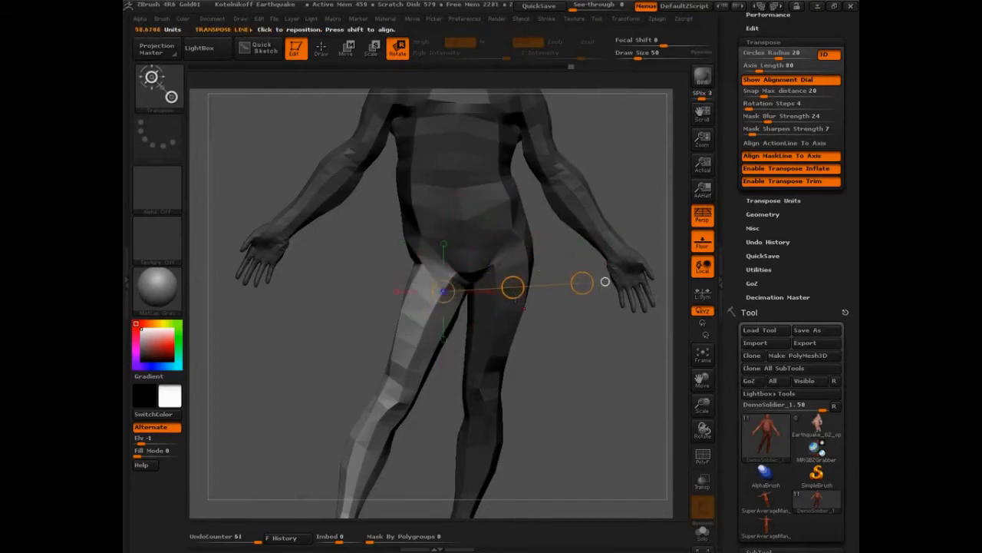
Step: Shift the unmasked right leg slightly sideways with Transpose Move and clear the mask
left_click(351, 54)
left_click_drag(511, 286, 499, 286)
left_click_drag(339, 323, 409, 314)
left_click_drag(342, 311, 330, 326, "ctrl")
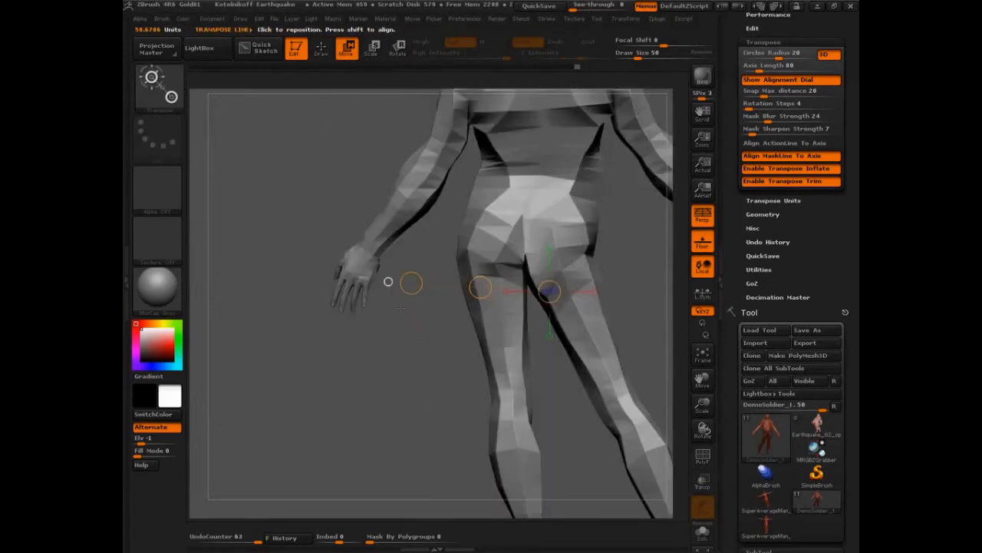
Step: Mask everything except the figure's left leg and place the Transpose Rotate line at hip height in side view
left_click_drag(338, 230, 286, 340, "alt")
left_click_drag(305, 281, 522, 235)
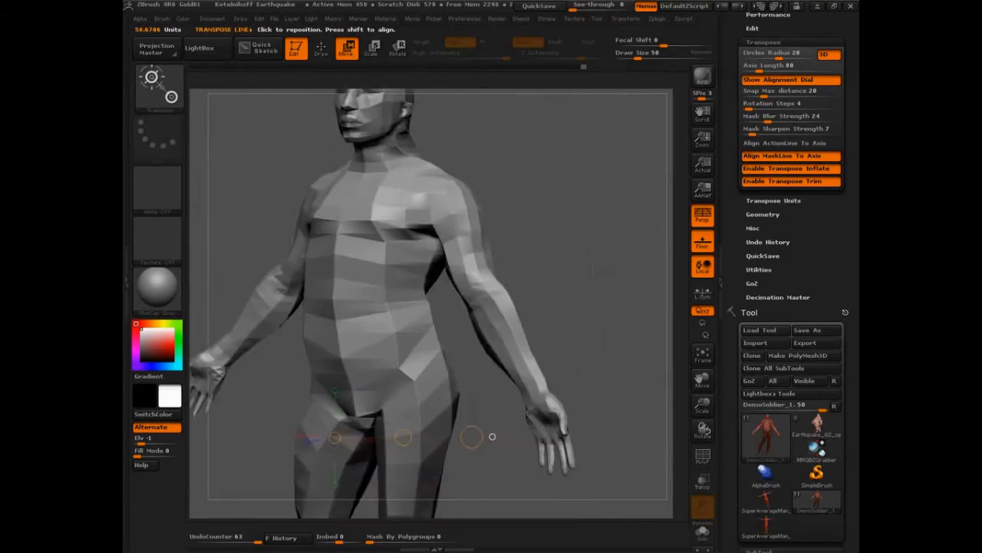
left_click_drag(334, 318, 333, 303, "ctrl")
left_click_drag(537, 261, 484, 263, "shift")
mouse_move(380, 308)
left_mouse_down()
mouse_move(533, 288)
mouse_move(534, 309)
mouse_move(536, 233)
mouse_move(524, 300)
mouse_move(540, 230)
left_mouse_up()
key("ctrl+z")
key("r")
left_click(566, 284, "ctrl")
mouse_move(422, 246)
left_mouse_down("ctrl")
mouse_move(415, 300)
mouse_move(491, 235)
mouse_move(536, 239)
left_mouse_up("ctrl")
mouse_move(403, 270)
left_mouse_down()
mouse_move(521, 269)
mouse_move(517, 281)
mouse_move(528, 270)
mouse_move(518, 310)
mouse_move(647, 313)
left_mouse_up()
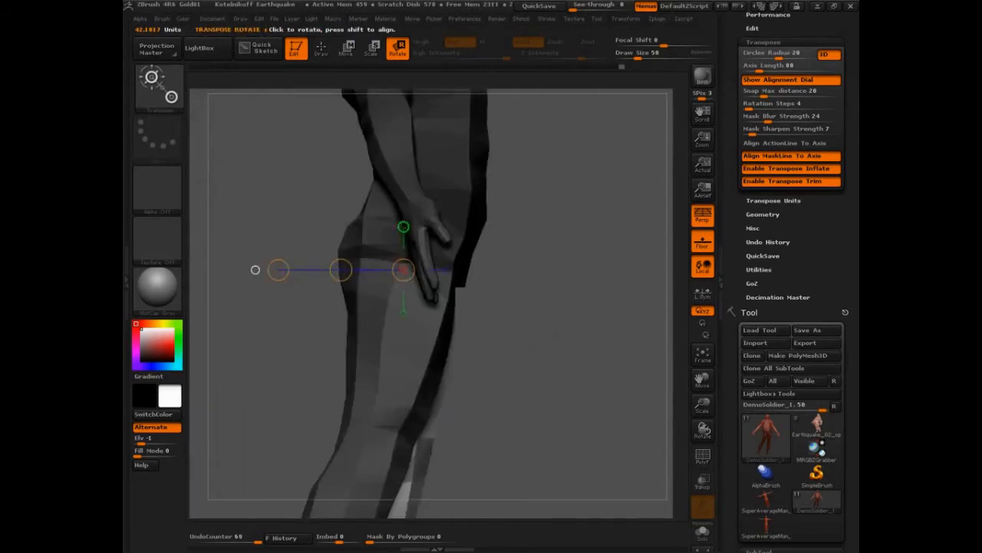
Step: Isolate the near leg with a topological mask and rotate it forward at the hip
mouse_move(389, 296)
left_mouse_down("ctrl")
mouse_move(386, 310)
mouse_move(389, 258)
left_mouse_up("ctrl")
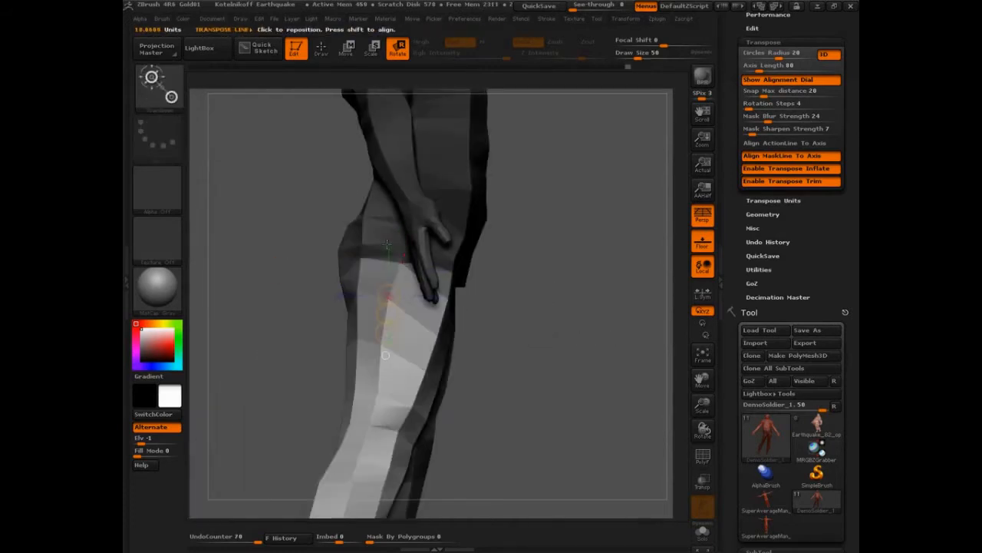
left_click_drag(419, 215, 511, 189)
left_click_drag(401, 260, 573, 252)
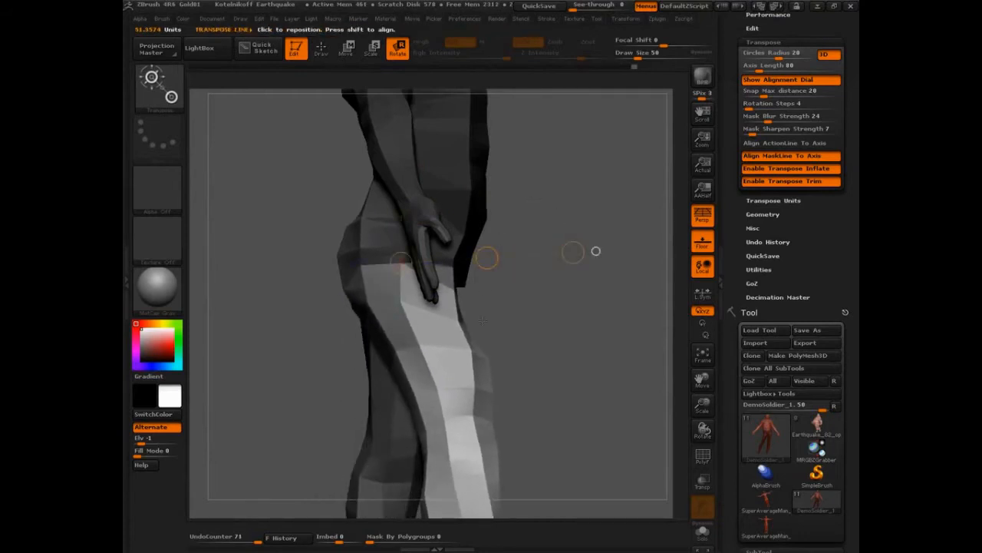
Step: Mask down to the knee of the forward leg, rotate its lower leg back to bend the knee, and clear the mask
mouse_move(452, 261)
left_mouse_down("ctrl")
mouse_move(485, 347)
mouse_move(510, 342)
mouse_move(488, 342)
left_mouse_up("ctrl")
left_click_drag(499, 450, 485, 254, "alt")
left_click_drag(471, 308, 566, 340)
mouse_move(576, 384)
left_mouse_down("alt")
mouse_move(577, 335)
mouse_move(414, 324)
mouse_move(355, 305)
mouse_move(330, 353)
left_mouse_up("alt")
left_click(398, 324, "ctrl")
Step: With the Move brush at draw size 97, reshape the creased fold where the forward thigh meets the hip
key("q")
key("s")
left_click_drag(403, 273, 456, 247)
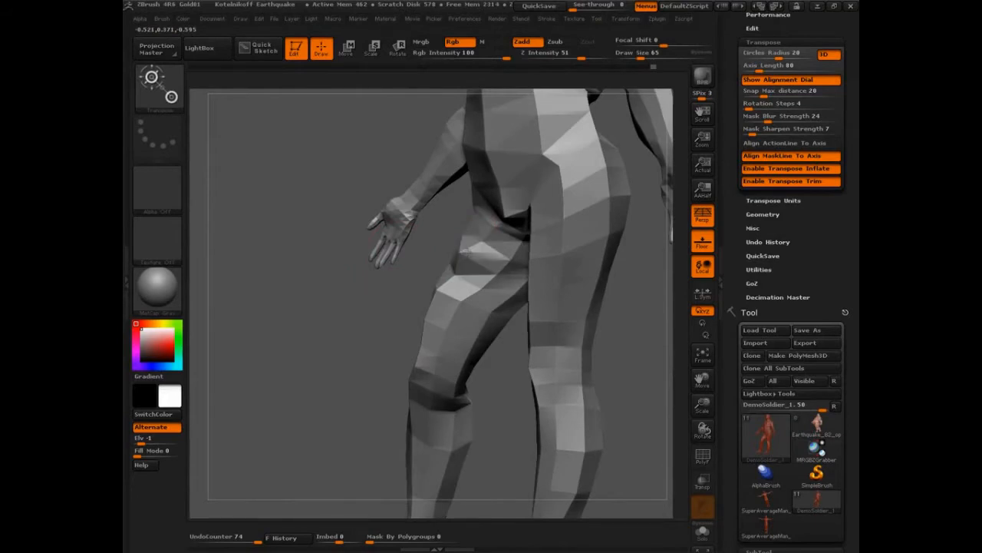
key("s")
left_click_drag(471, 261, 476, 260)
left_click_drag(474, 260, 458, 254)
left_click_drag(486, 239, 484, 221)
mouse_move(462, 257)
left_mouse_down()
mouse_move(439, 268)
mouse_move(507, 266)
mouse_move(448, 264)
left_mouse_up()
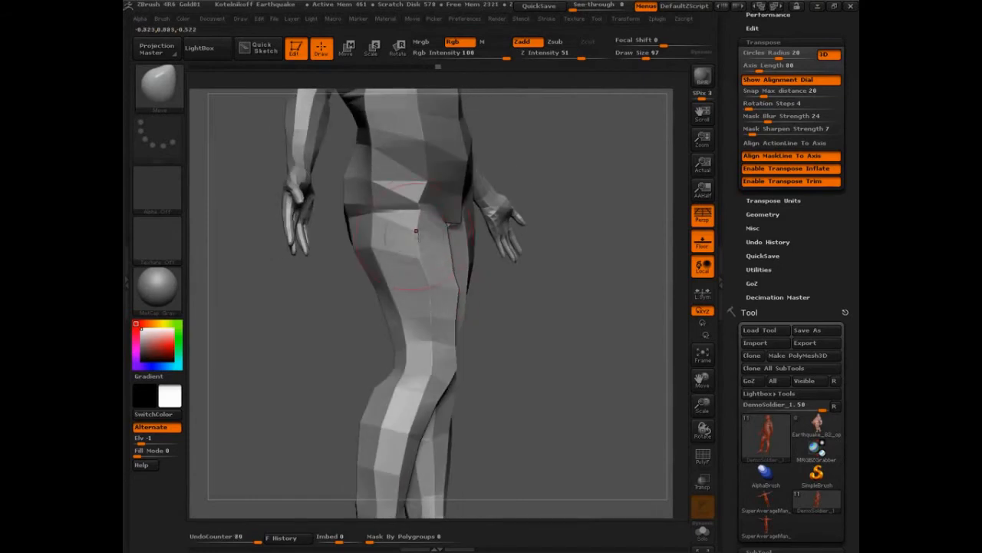
Step: Adjust the outer hip and the crotch area with Move brush strokes from the side and front
mouse_move(416, 230)
left_mouse_down()
mouse_move(429, 247)
mouse_move(395, 236)
left_mouse_up()
right_click_drag(454, 239, 372, 244)
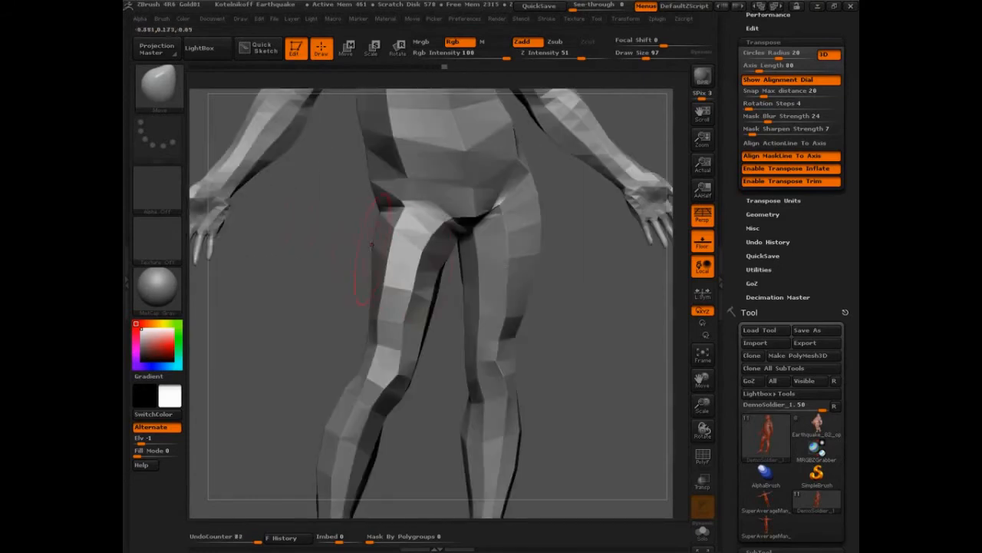
left_click_drag(372, 244, 380, 241)
left_click_drag(461, 247, 455, 246)
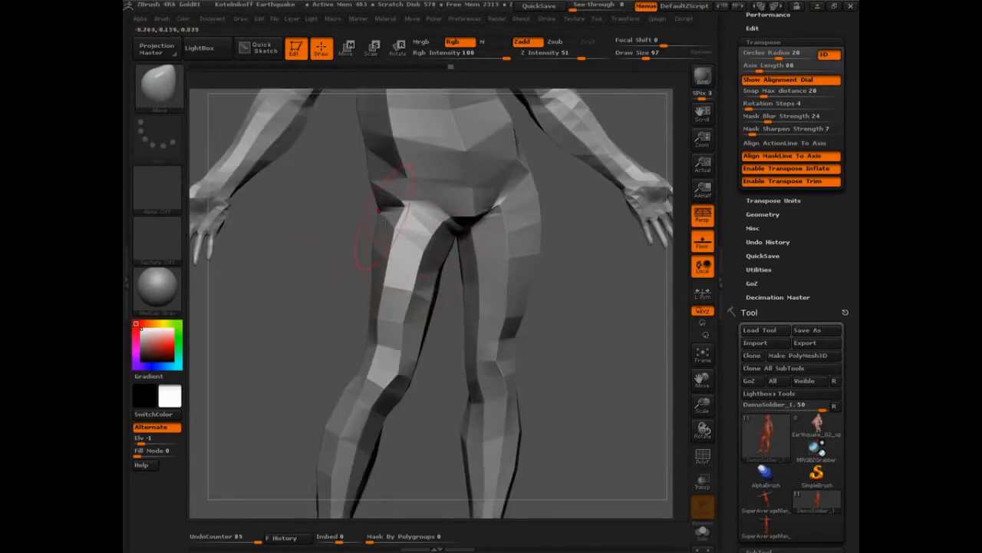
Step: Enlarge the Move brush to draw size 145 and reshape the outer thigh and buttock of the forward leg
key("s")
mouse_move(388, 224)
left_mouse_down()
mouse_move(390, 234)
mouse_move(383, 228)
left_mouse_up()
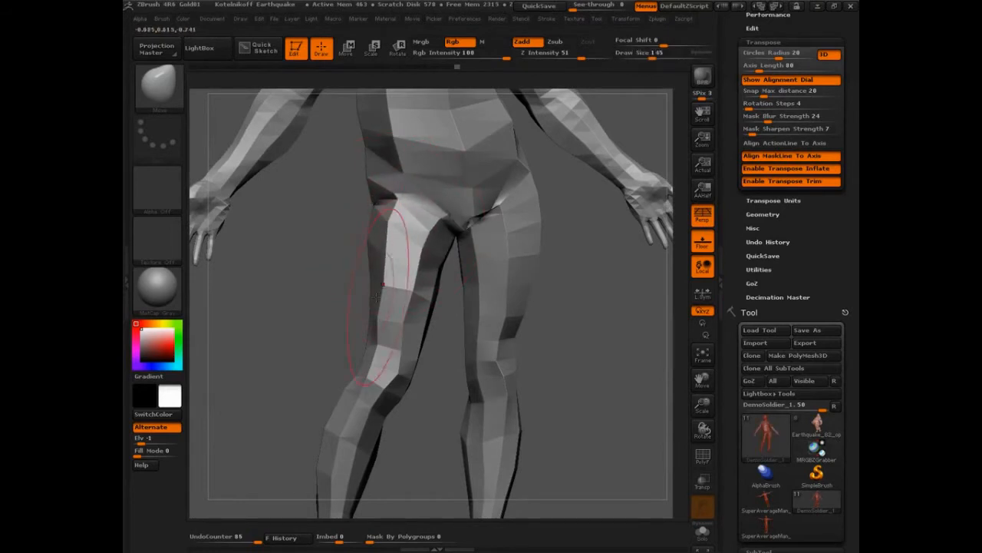
left_click_drag(376, 297, 366, 298)
right_click_drag(366, 298, 432, 297)
mouse_move(430, 297)
left_mouse_down()
mouse_move(354, 307)
mouse_move(343, 300)
left_mouse_up()
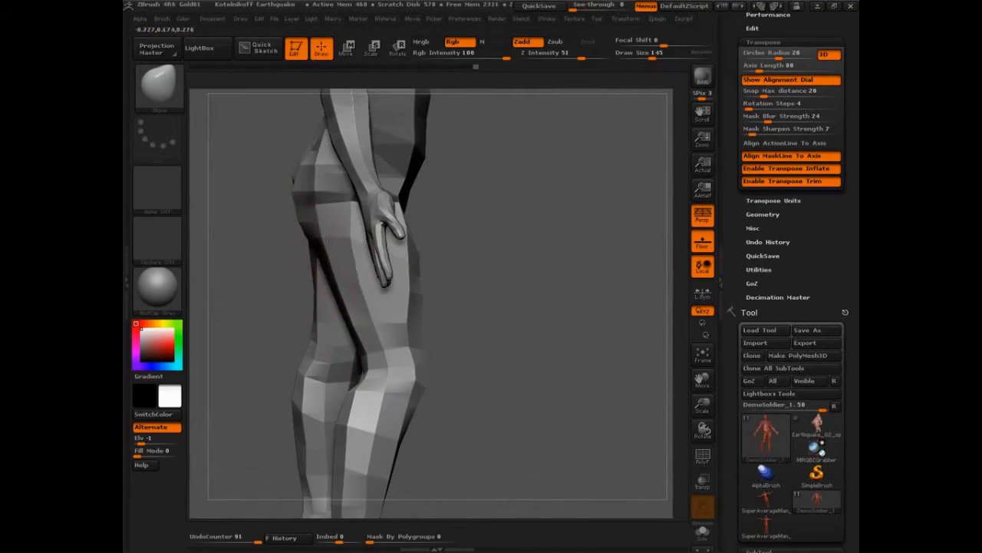
left_click_drag(327, 238, 320, 240)
Step: Refine the leg's contour just above the knee from behind, then nudge the side of the waist with the Move brush
right_click_drag(379, 284, 517, 278)
right_click_drag(433, 292, 396, 316)
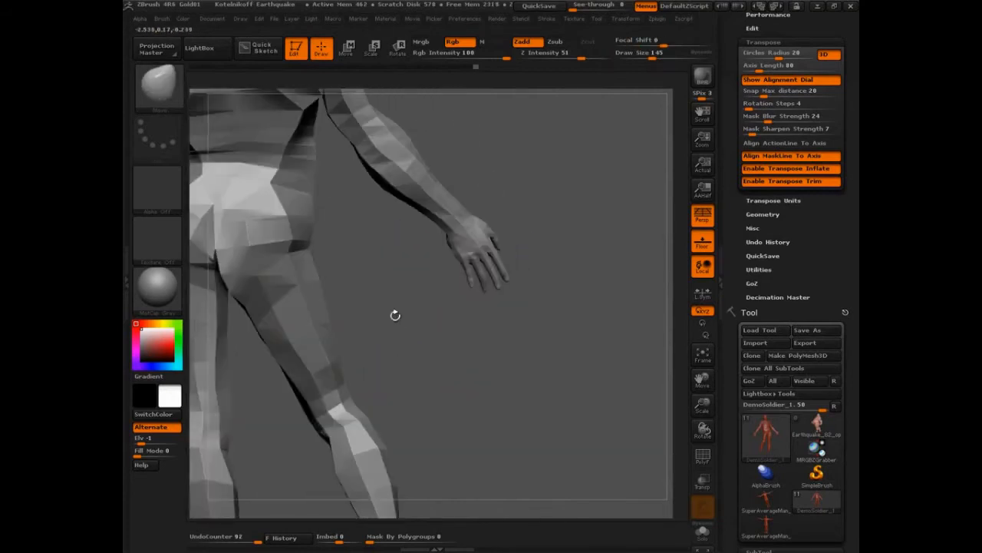
left_click_drag(330, 382, 332, 386)
left_click_drag(457, 378, 334, 374)
mouse_move(565, 341)
left_mouse_down("alt")
mouse_move(557, 374)
mouse_move(524, 399)
left_mouse_up("alt")
left_click_drag(440, 248, 436, 248)
left_click_drag(438, 250, 440, 247)
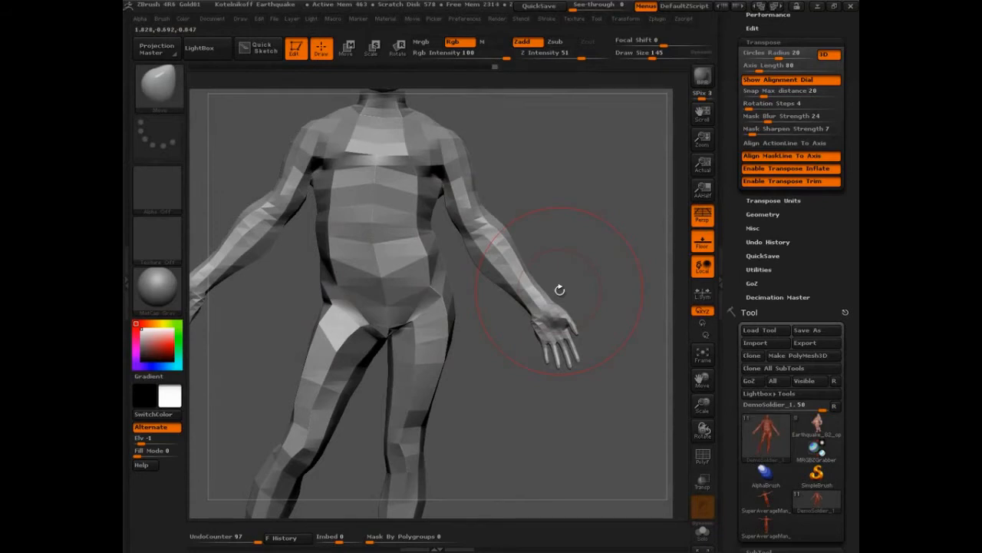
Step: Sketch the forearm's axis with twist arrows and a shoulder line with an arrow passing over the head, then clear the sketch
left_click_drag(559, 290, 629, 453)
key("ctrl+shift")
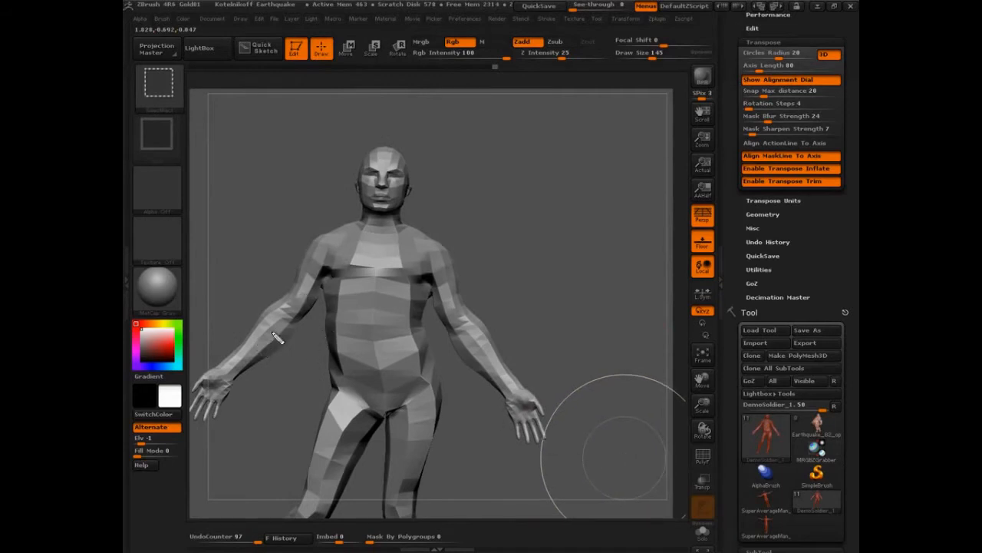
mouse_move(231, 336)
left_mouse_down()
mouse_move(287, 371)
mouse_move(232, 343)
mouse_move(295, 349)
left_mouse_up()
mouse_move(436, 274)
left_mouse_down()
mouse_move(461, 132)
mouse_move(345, 170)
left_mouse_up()
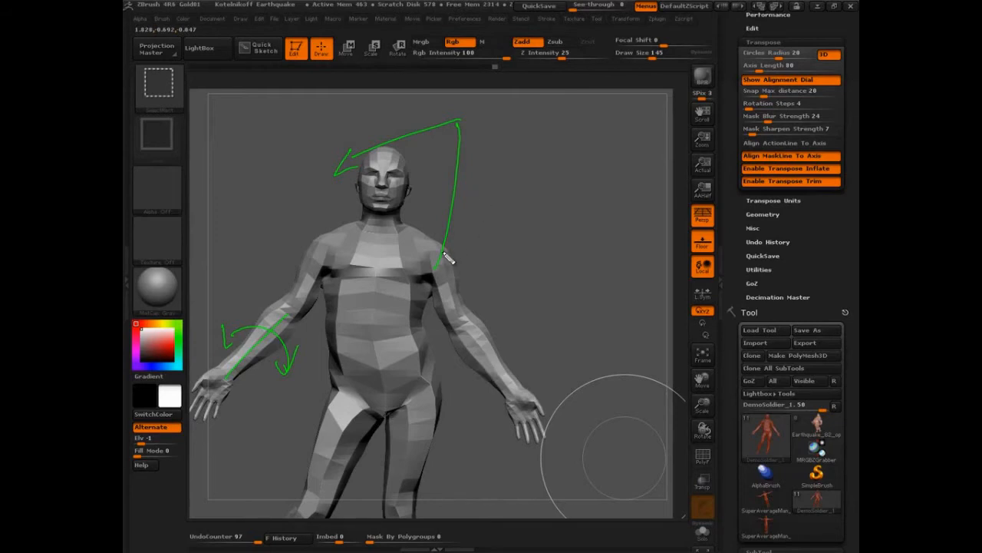
key("Escape")
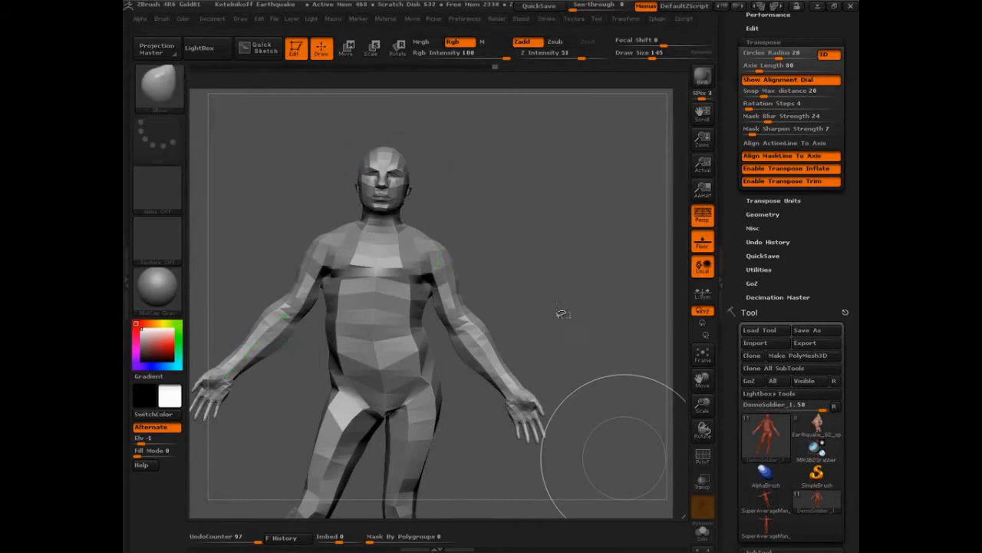
Step: Mask everything except the figure's right arm from the mid upper arm down, and place a short Transpose Rotate line at the shoulder
left_click_drag(560, 312, 572, 318, "alt")
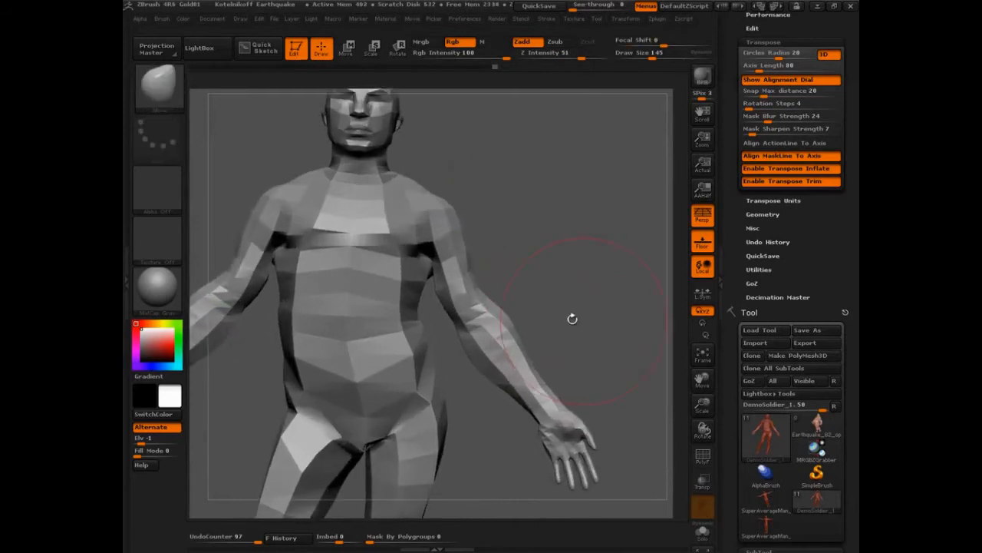
left_click_drag(368, 330, 470, 285, "alt")
mouse_move(406, 322)
left_mouse_down("alt")
mouse_move(403, 334)
mouse_move(434, 345)
left_mouse_up("alt")
left_click_drag(357, 336, 454, 318, "alt")
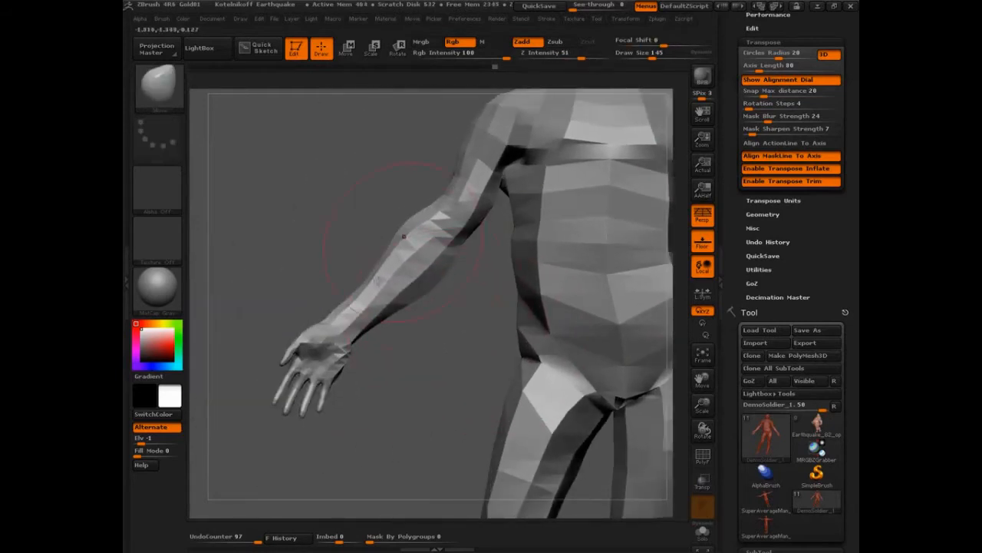
left_click_drag(470, 279, 446, 327, "alt")
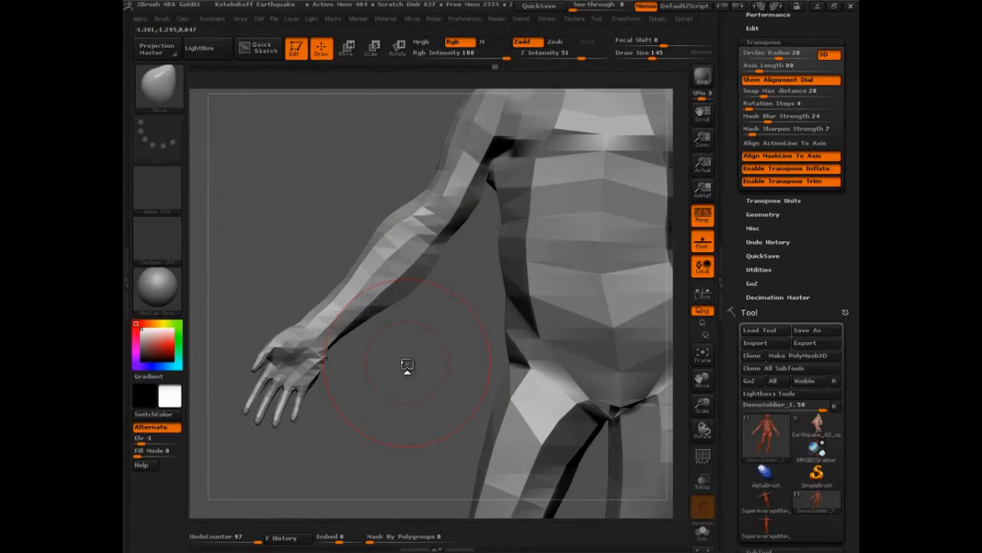
mouse_move(407, 361)
left_mouse_down()
mouse_move(420, 371)
mouse_move(420, 415)
mouse_move(428, 369)
mouse_move(442, 382)
mouse_move(426, 433)
left_mouse_up()
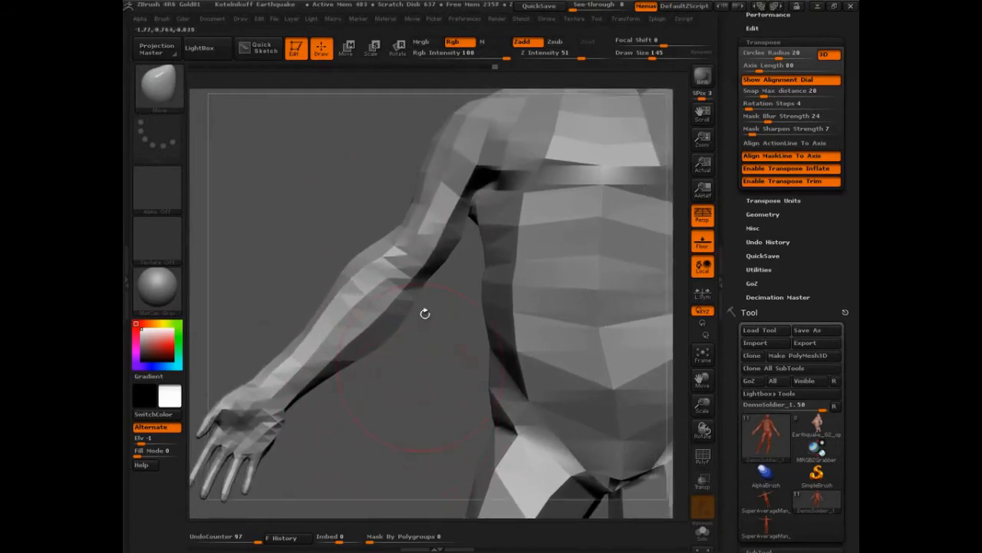
key("r")
mouse_move(447, 188)
left_mouse_down("ctrl")
mouse_move(438, 222)
mouse_move(441, 204)
left_mouse_up("ctrl")
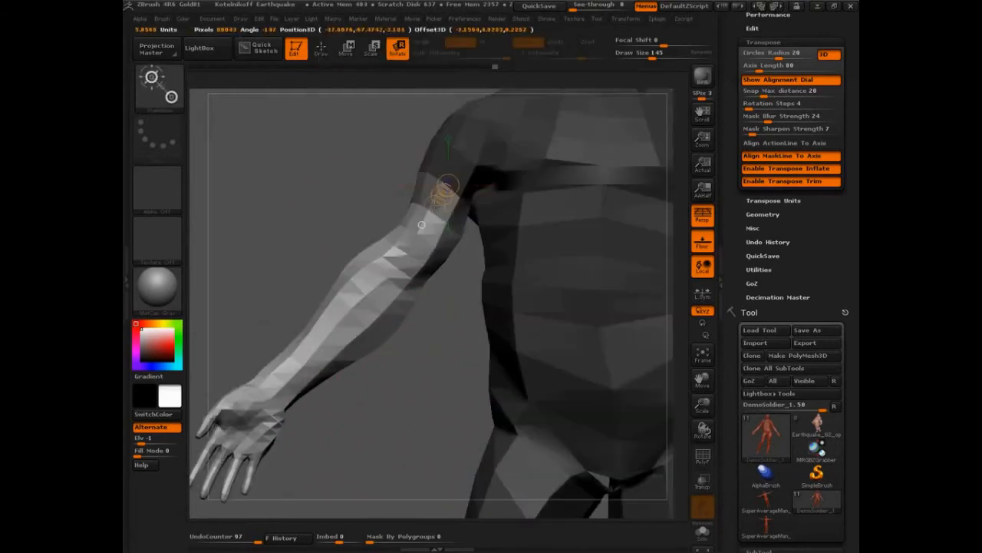
mouse_move(482, 138)
left_mouse_down()
mouse_move(500, 123)
mouse_move(533, 129)
left_mouse_up()
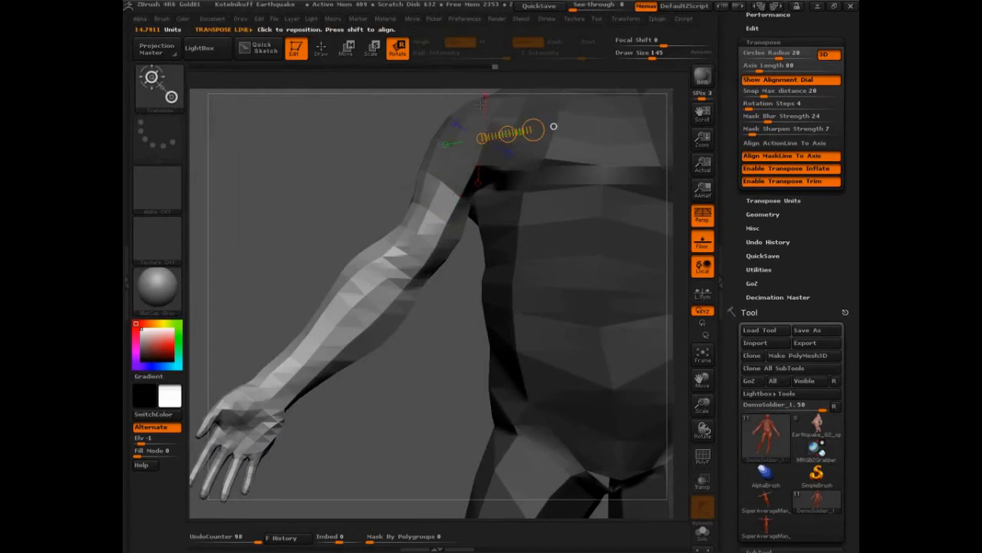
Step: Draw a Transpose Rotate line from the shoulder to the elbow, and sketch the upper arm's bone and elbow hinge over it before clearing the sketch
left_click_drag(485, 98, 404, 300)
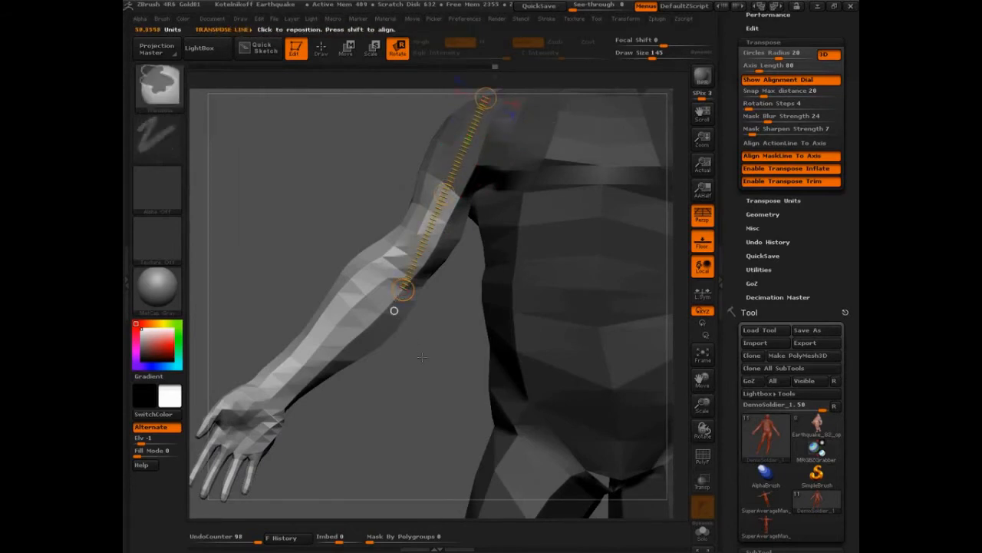
key("ctrl+shift")
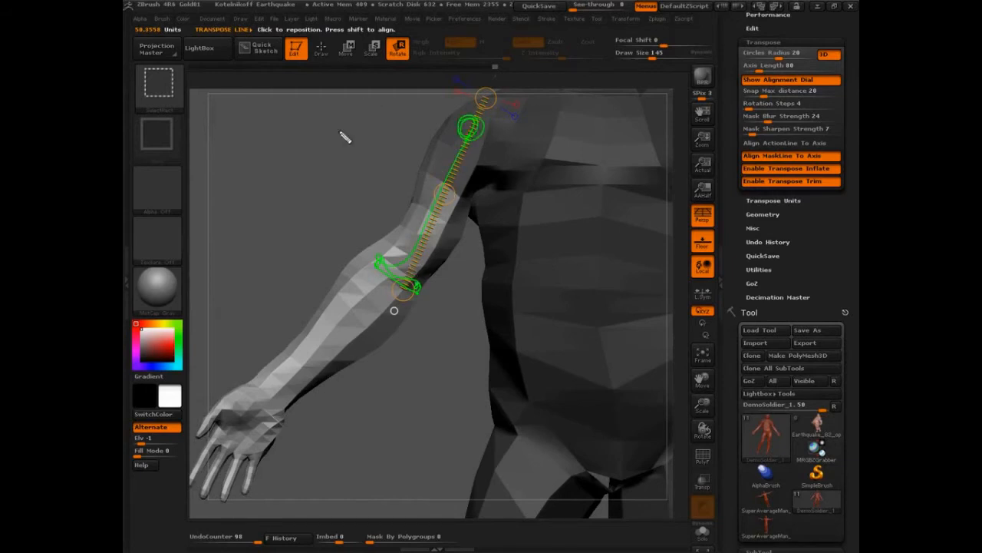
key("Escape")
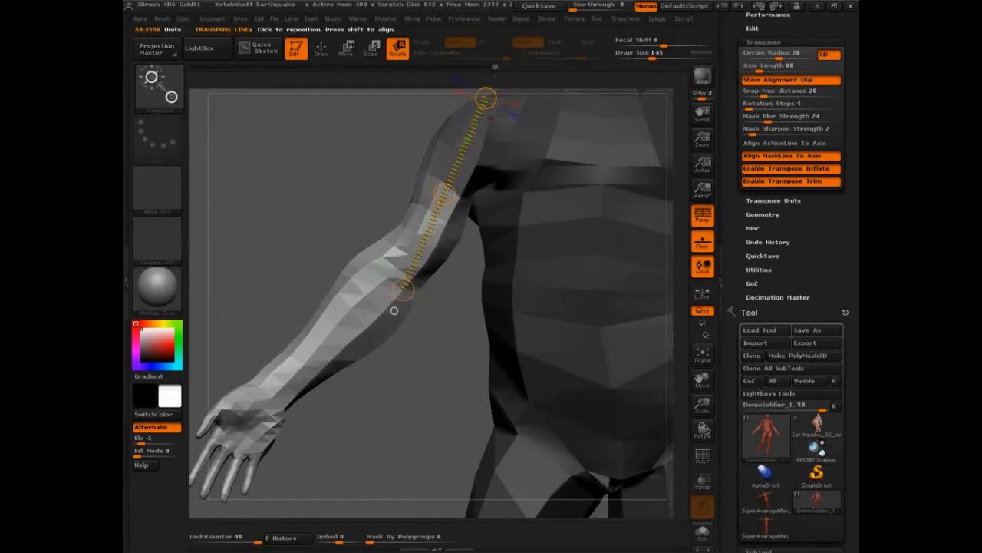
Step: Reposition the Transpose line inside the upper arm, rotate the arm in toward the torso, and clear the mask
left_click_drag(487, 100, 469, 138)
left_click_drag(295, 196, 472, 195)
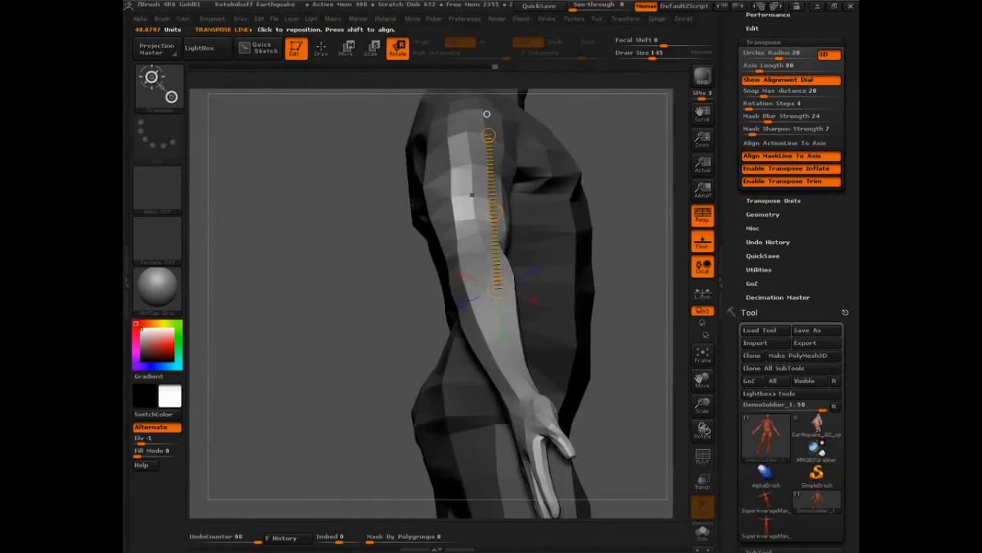
left_click_drag(652, 202, 506, 208)
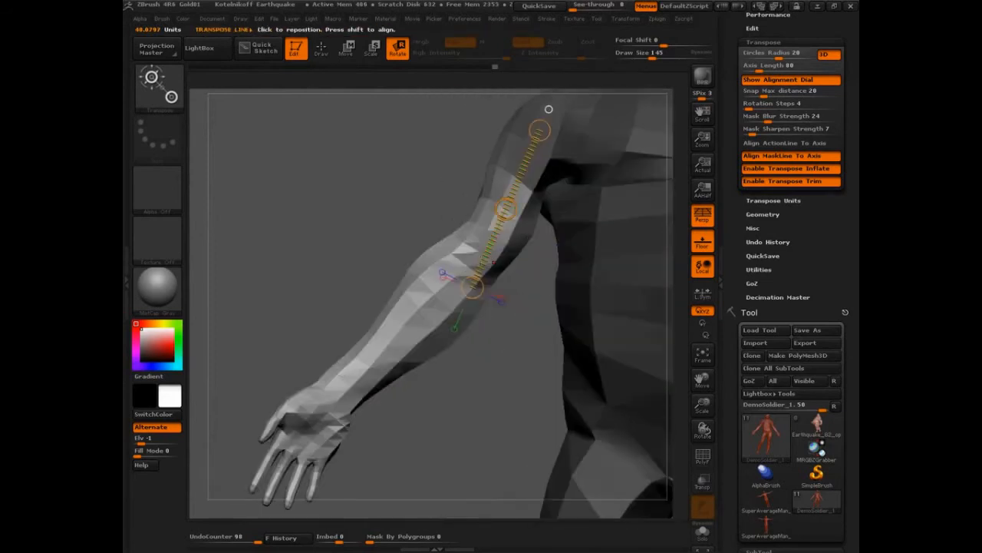
left_click_drag(472, 287, 502, 292)
left_click_drag(505, 208, 523, 220)
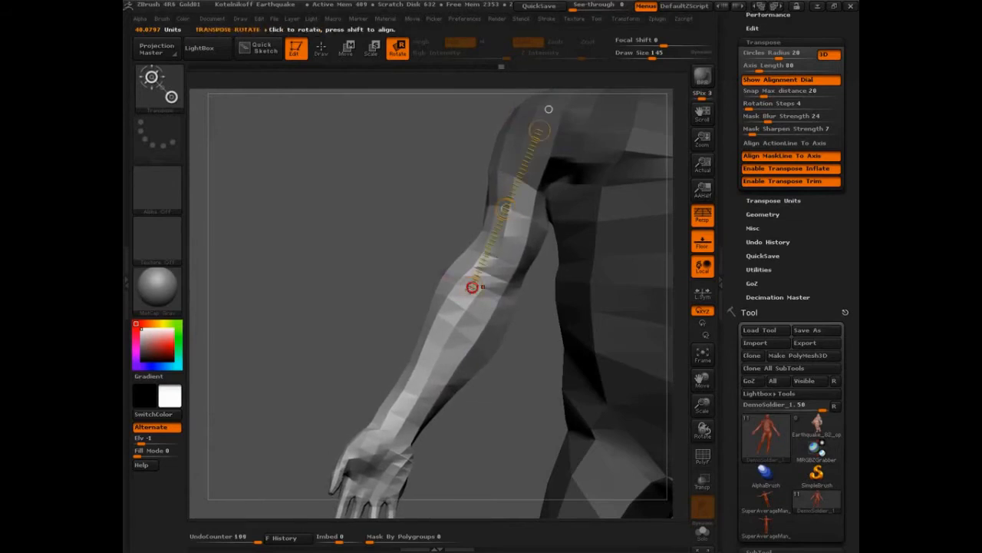
left_click_drag(472, 287, 477, 290)
left_click_drag(326, 359, 300, 296, "alt")
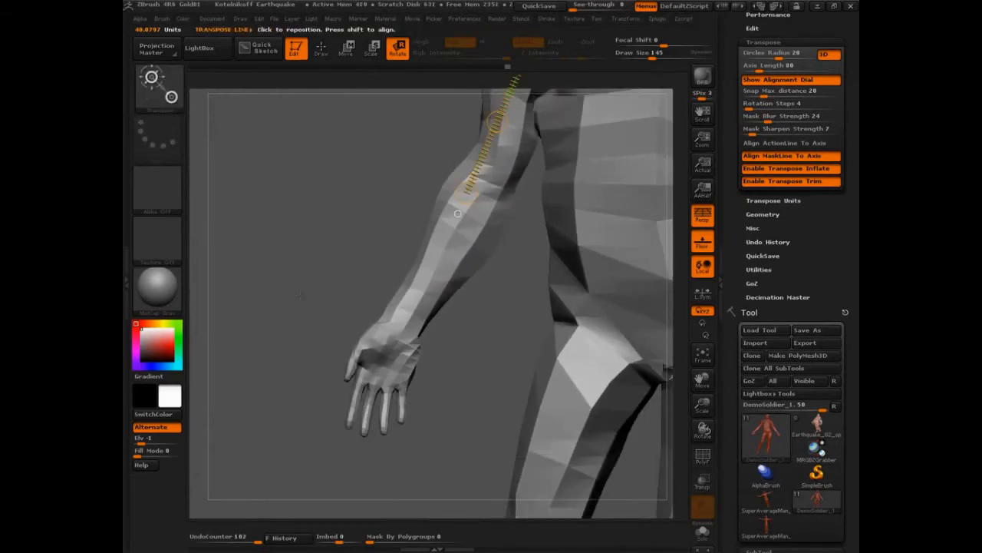
Step: Sketch elbow and wrist lines, a twist arrow around the hand, and the forearm axis with its hatched upper half, then clear the sketch
key("q")
key("ctrl+shift")
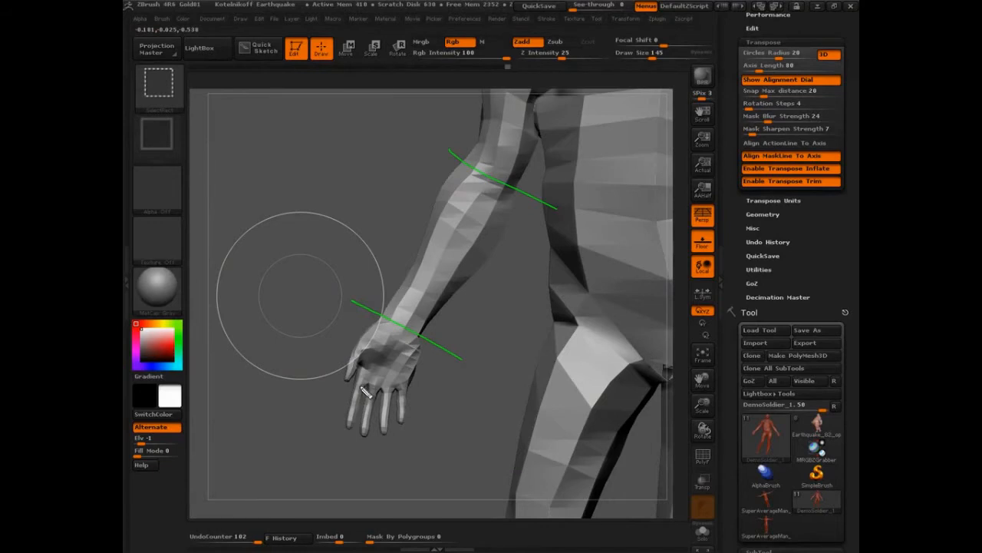
left_click_drag(359, 391, 476, 408, "ctrl+shift")
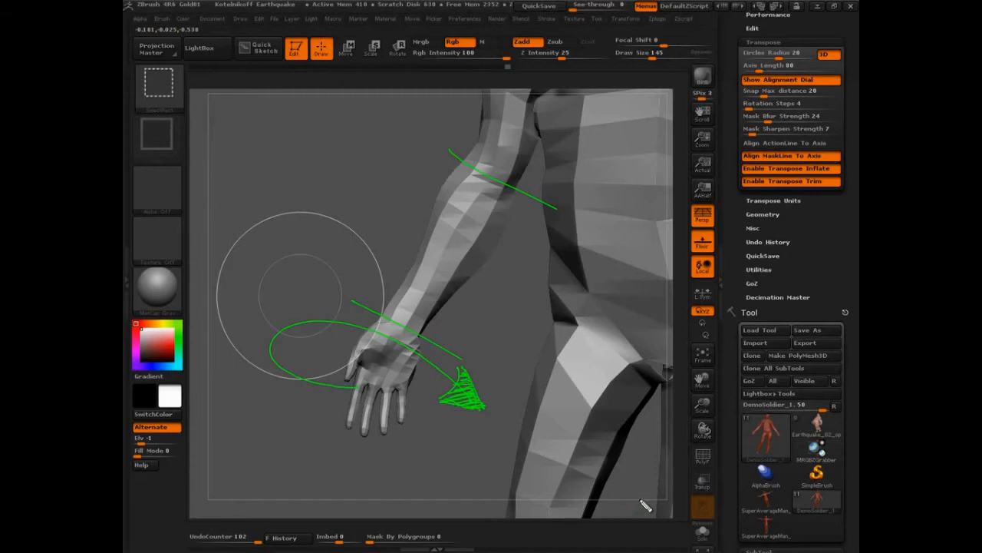
left_click_drag(488, 199, 414, 326)
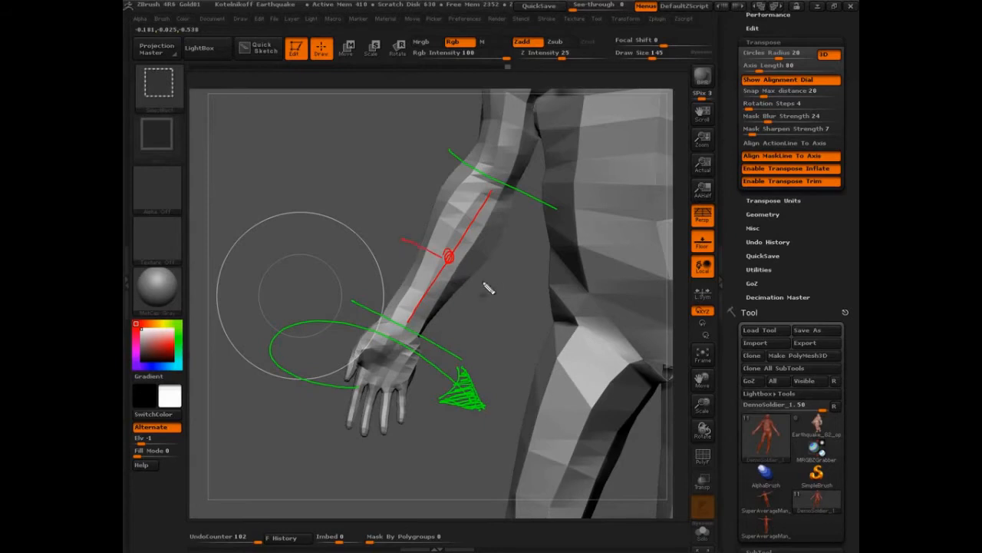
left_click_drag(454, 177, 420, 257)
left_click_drag(464, 184, 440, 254)
left_click_drag(486, 193, 454, 258)
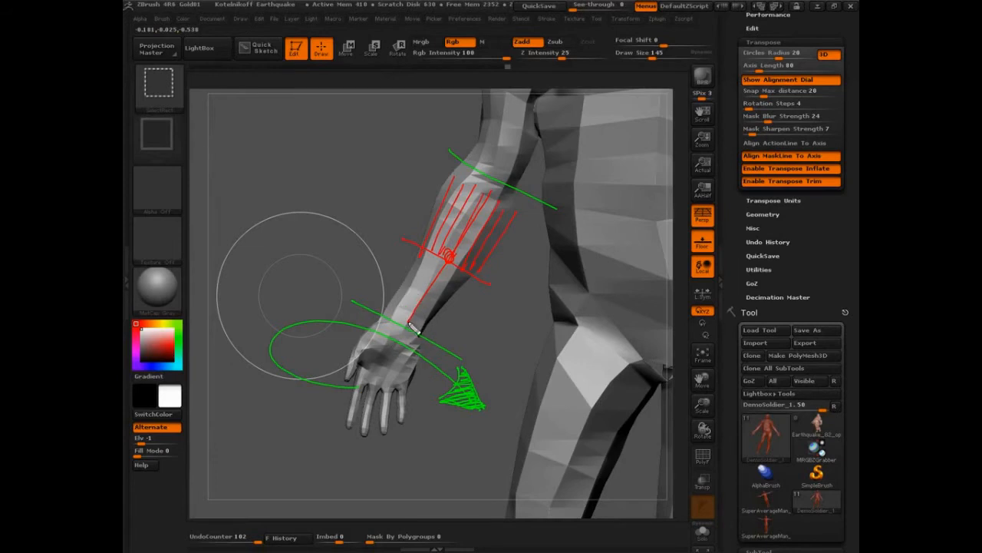
left_click_drag(406, 324, 503, 185)
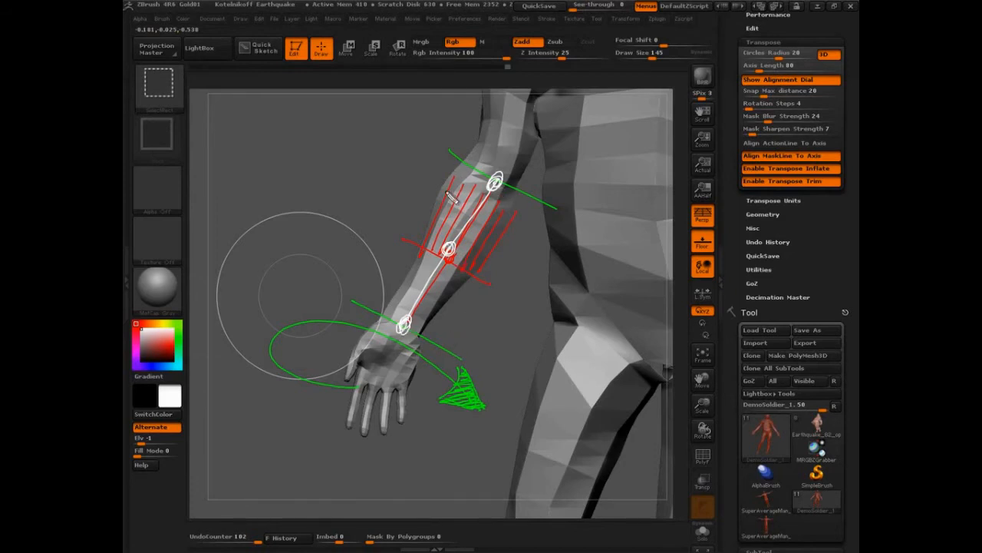
mouse_move(425, 251)
left_mouse_down()
mouse_move(480, 257)
mouse_move(503, 246)
left_mouse_up()
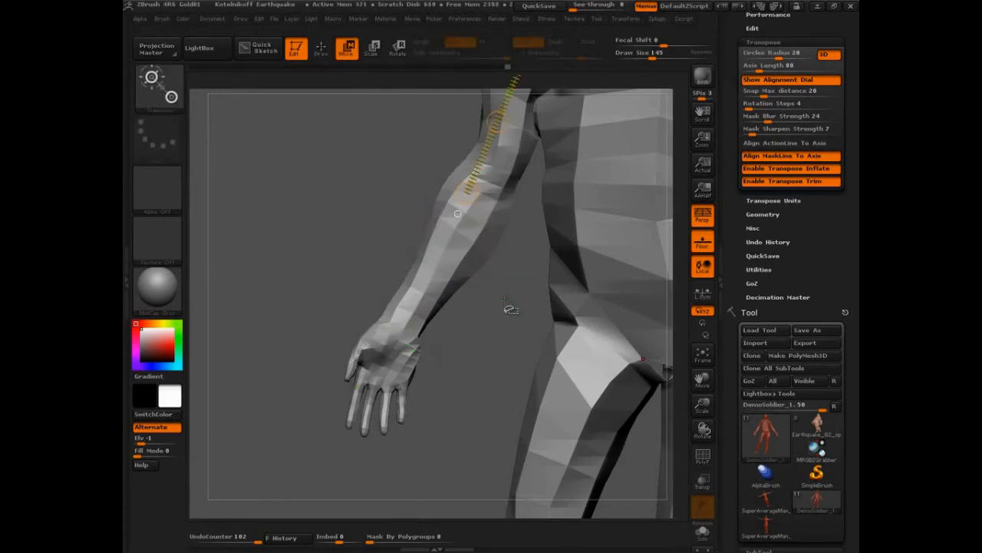
Step: Mask everything above the mid forearm topologically and align a Transpose line through the forearm from elbow to wrist
left_click_drag(445, 251, 434, 277, "ctrl")
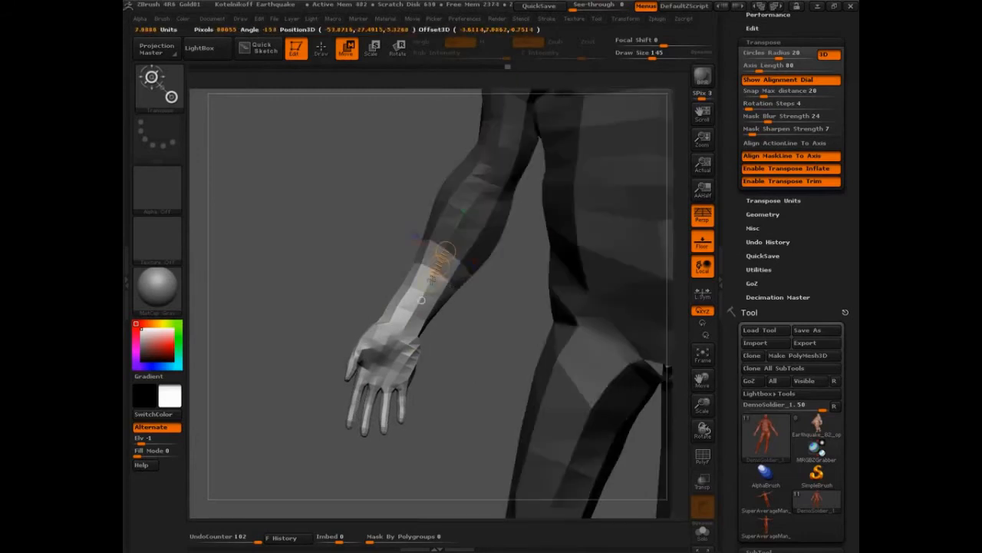
left_click(474, 230, "ctrl")
left_click_drag(480, 195, 410, 330)
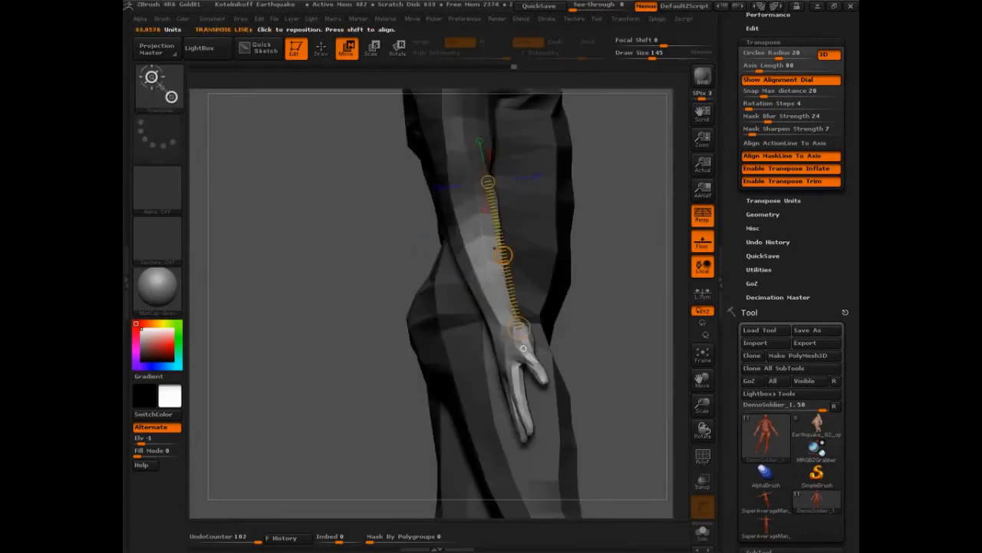
left_click_drag(523, 349, 503, 350)
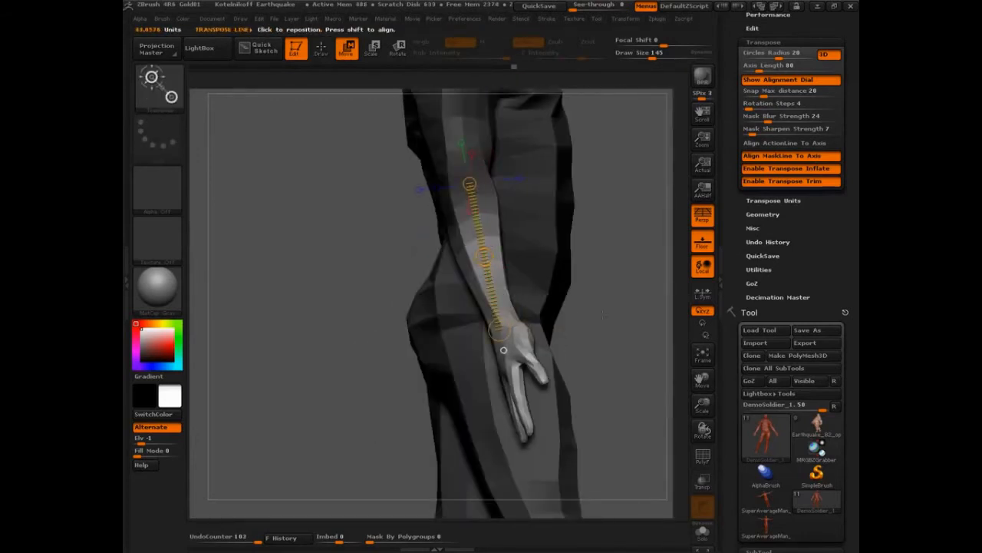
left_click_drag(604, 302, 527, 330)
Step: Try a Transpose Move on the lower forearm and hand, undo it, and switch Transpose to Rotate
left_click_drag(516, 254, 574, 154)
key("ctrl+z")
left_click(398, 51)
mouse_move(475, 138)
left_mouse_down("ctrl")
mouse_move(477, 196)
mouse_move(566, 286)
left_mouse_up("ctrl")
left_click_drag(515, 256, 543, 269)
key("ctrl+z")
key("ctrl+z")
Step: Redo the topological mask so only the lower forearm and hand stay free, adjusting its edge
left_click_drag(543, 312, 577, 318)
left_click_drag(471, 347, 509, 378)
mouse_move(433, 154)
left_mouse_down("ctrl")
mouse_move(455, 198)
mouse_move(553, 282)
left_mouse_up("ctrl")
left_click(585, 263, "ctrl")
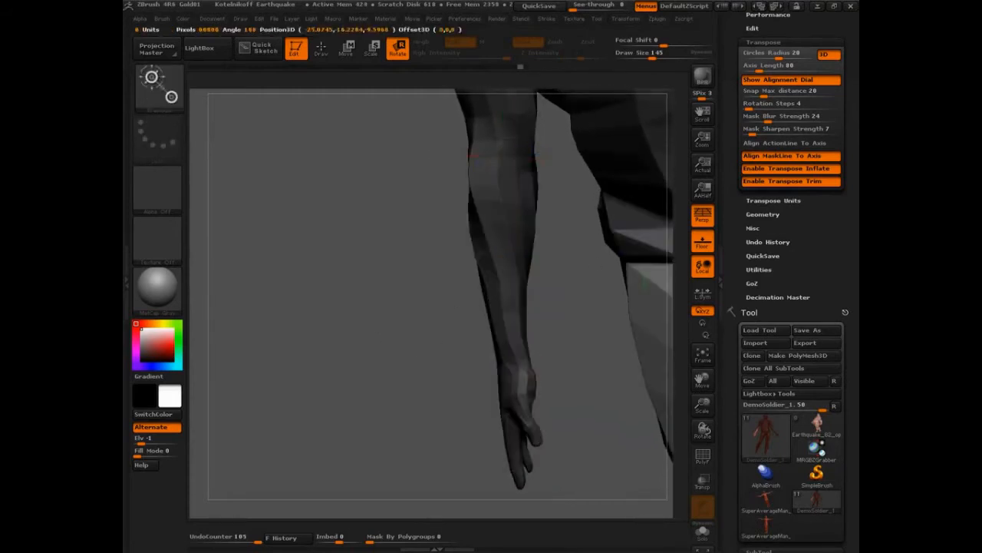
left_click(586, 263, "ctrl")
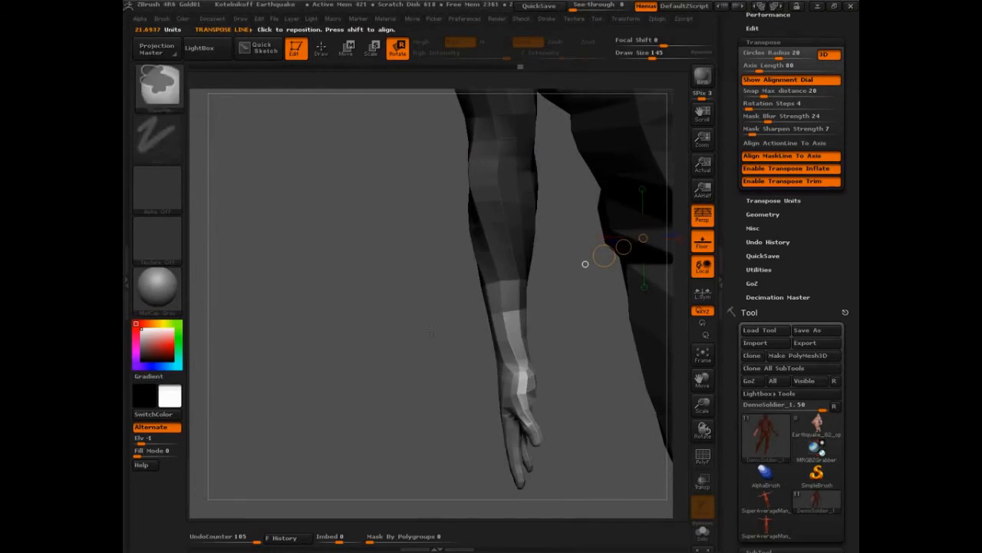
key("ctrl+z")
Step: Lay a Transpose line through the forearm from elbow to wrist and twist the lower forearm and hand around it
left_click_drag(586, 263, 675, 267)
left_click_drag(593, 301, 491, 297)
left_click_drag(568, 234, 458, 216)
left_click_drag(423, 179, 489, 330)
mouse_move(595, 261)
left_mouse_down()
mouse_move(468, 192)
mouse_move(452, 165)
mouse_move(473, 179)
left_mouse_up()
left_click_drag(420, 273, 417, 270)
right_click_drag(417, 270, 429, 273)
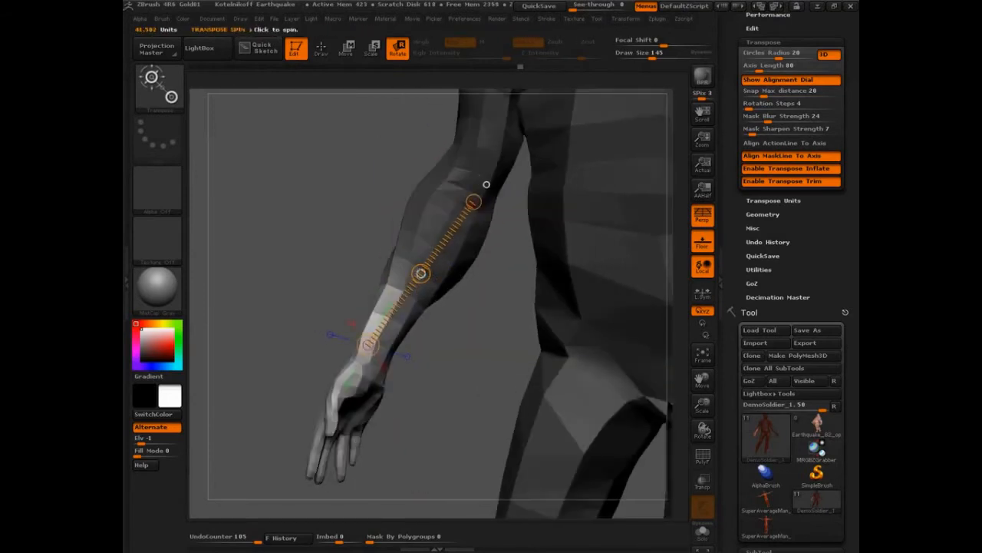
left_click_drag(421, 274, 479, 164)
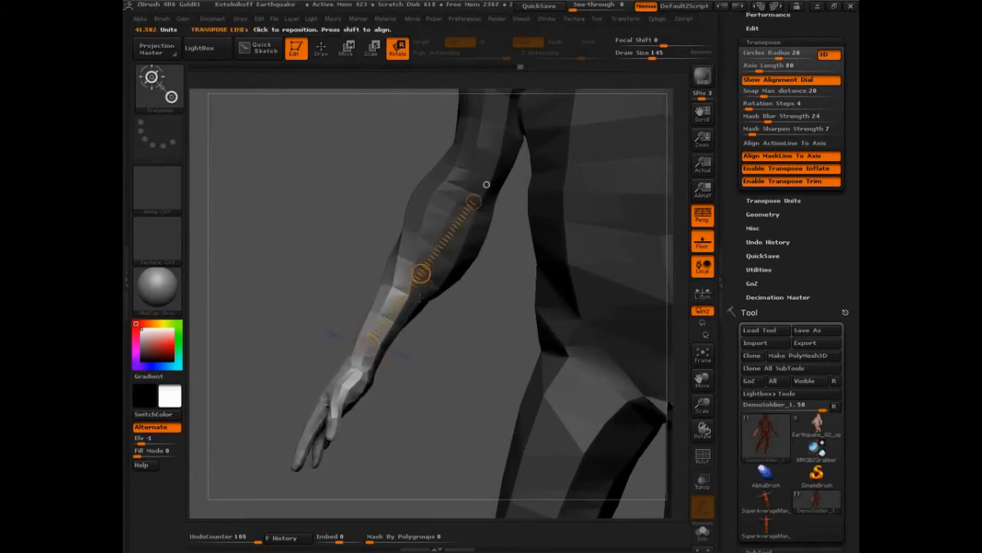
Step: Extend the mask down to the wrist, center a new Transpose line along the forearm, and twist the hand further around it
left_click_drag(384, 359, 476, 338)
left_click_drag(401, 271, 391, 321)
left_click_drag(533, 281, 495, 236)
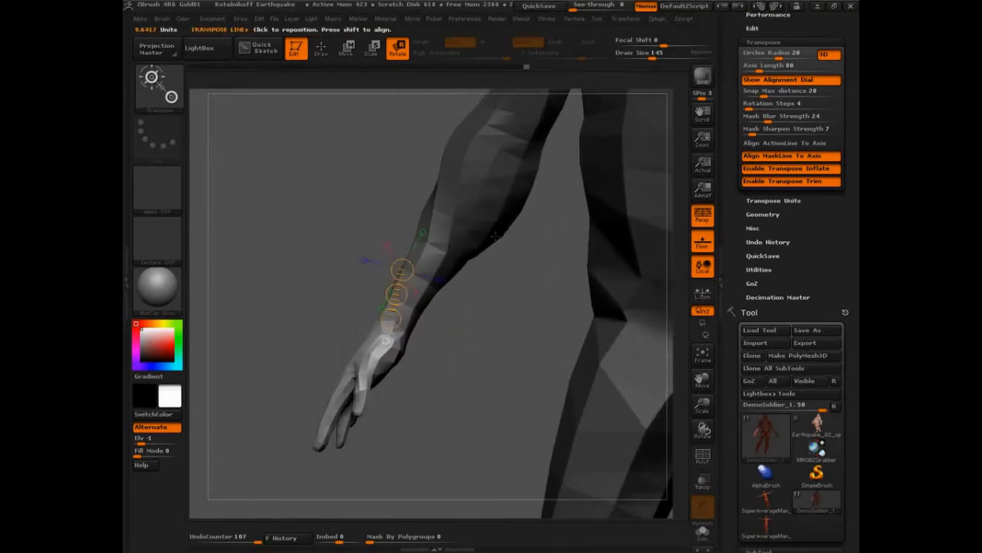
left_click_drag(500, 151, 389, 319)
left_click_drag(437, 326, 521, 307)
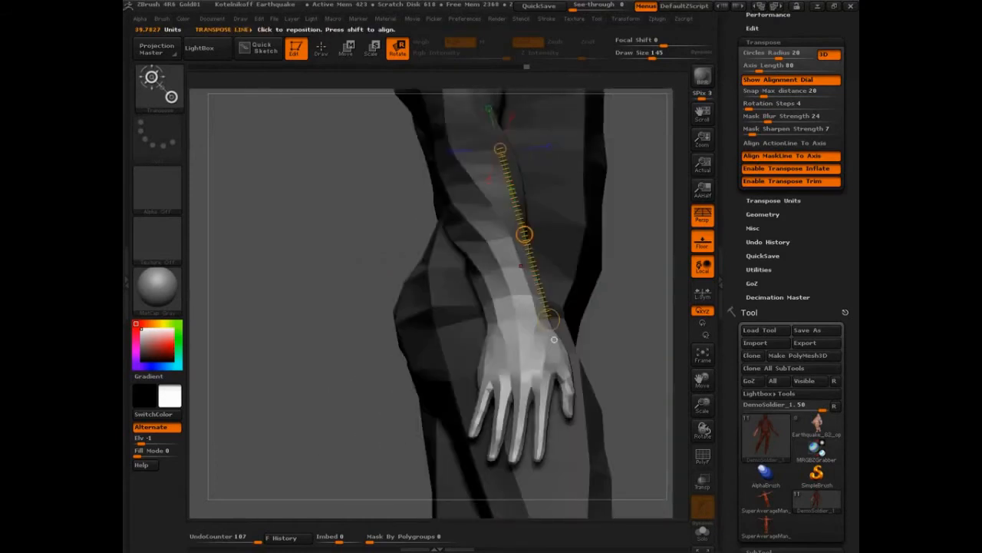
left_click_drag(524, 243, 489, 240)
left_click_drag(602, 330, 395, 340)
left_click_drag(444, 231, 477, 313)
Step: Rotate the hand at the wrist with a short Transpose line so it hangs straight down, then clear the mask
mouse_move(387, 283)
left_mouse_down()
mouse_move(419, 292)
mouse_move(409, 269)
mouse_move(391, 296)
mouse_move(467, 276)
left_mouse_up()
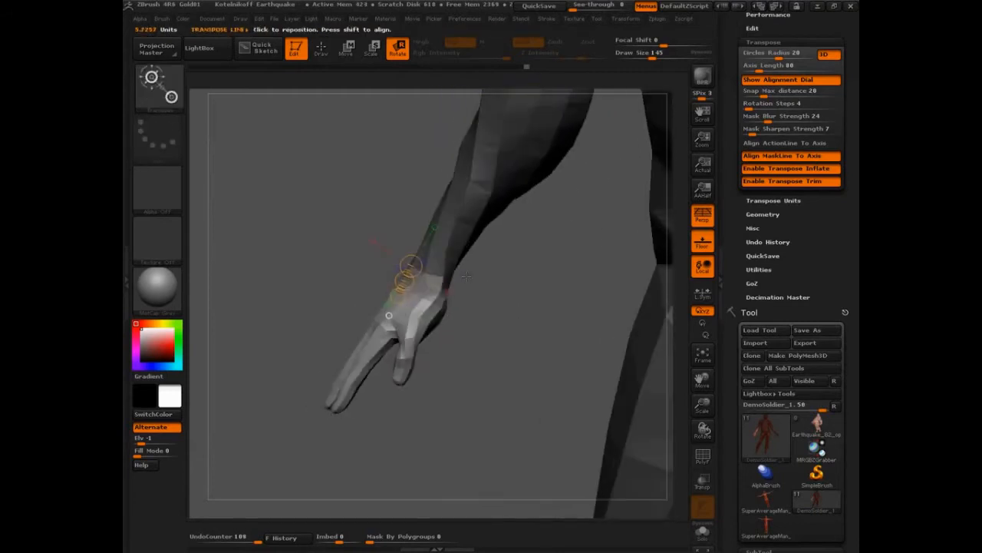
mouse_move(388, 315)
left_mouse_down()
mouse_move(520, 296)
mouse_move(491, 256)
left_mouse_up()
key("q")
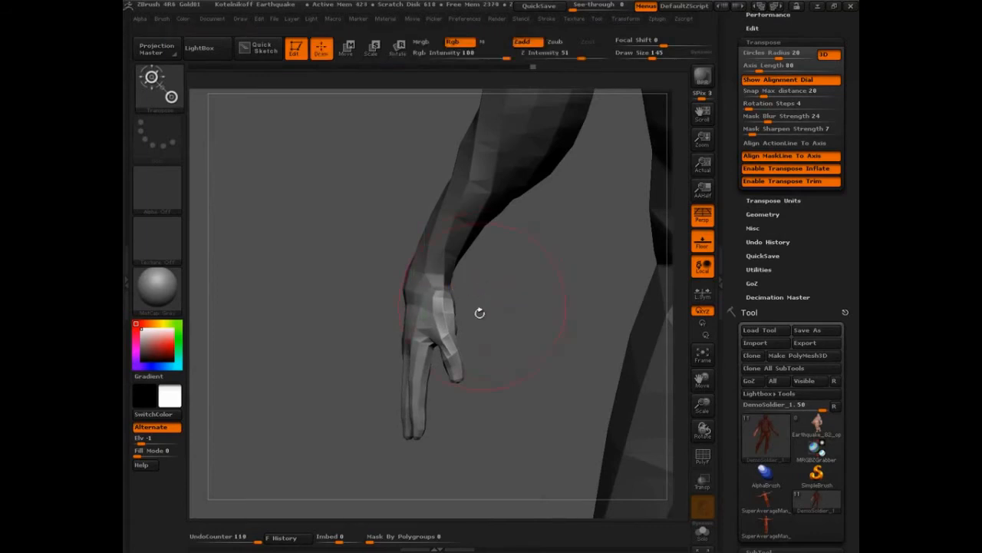
left_click_drag(523, 292, 506, 355, "ctrl")
Step: Examine the posed arm from the side and the front, marking beside the wrist with a red sketch stroke
key("w")
mouse_move(499, 335)
left_mouse_down("alt")
mouse_move(491, 265)
mouse_move(620, 259)
left_mouse_up("alt")
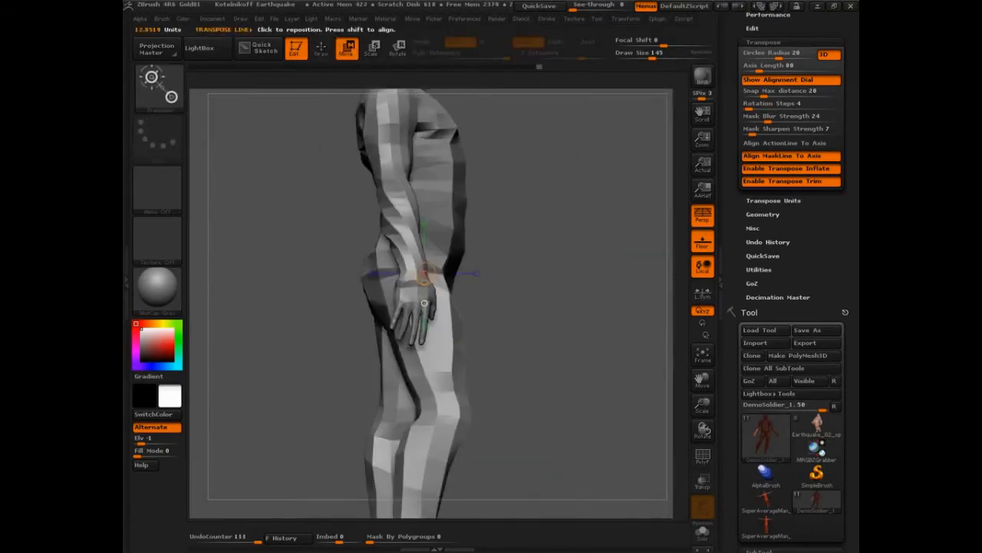
left_click_drag(571, 340, 327, 411)
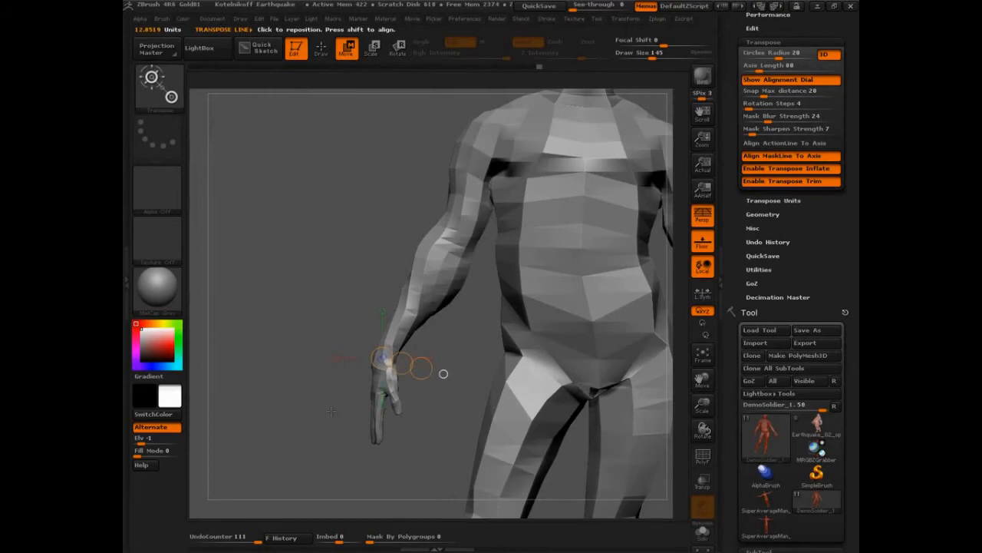
key("ctrl+shift")
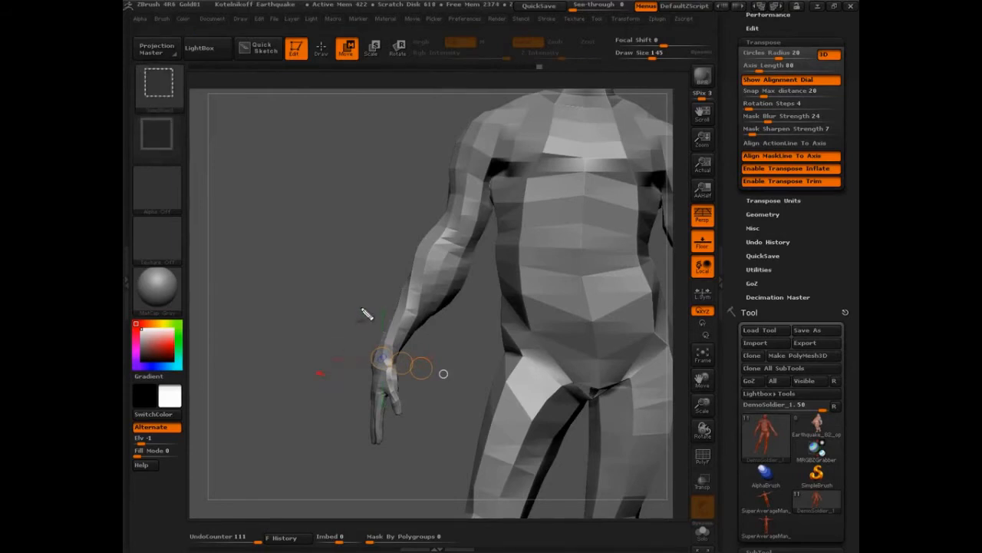
mouse_move(367, 315)
left_mouse_down()
mouse_move(280, 353)
mouse_move(283, 321)
left_mouse_up()
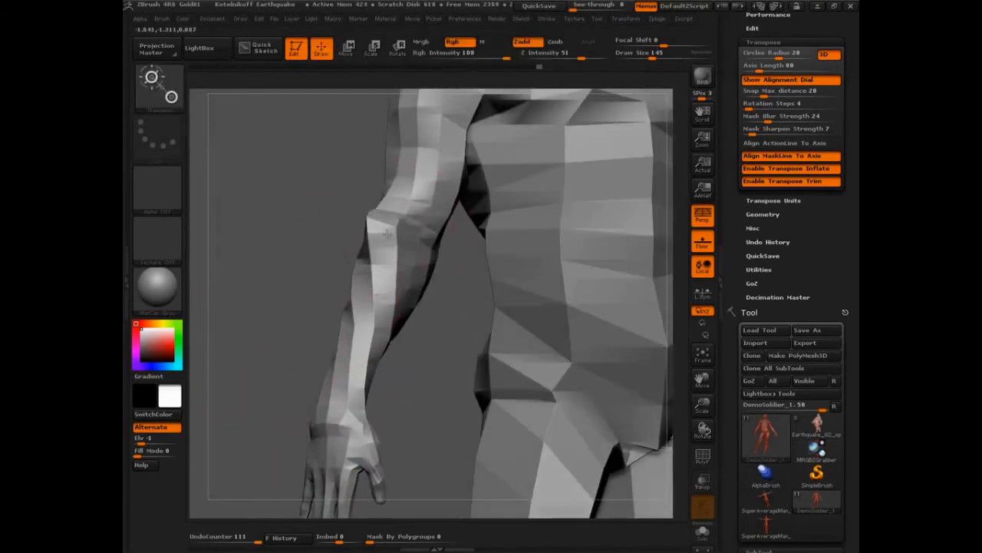
Step: Reshape the elbow and the upper forearm of the right arm with the Move brush
key("w")
key("q")
left_click_drag(375, 235, 403, 247)
left_click_drag(387, 293, 360, 319)
Step: Smooth the forearm's contour between elbow and wrist from behind with the Move brush
left_click_drag(288, 314, 459, 295)
left_click_drag(272, 271, 281, 267)
left_click_drag(298, 327, 291, 333)
mouse_move(425, 318)
left_mouse_down()
mouse_move(447, 319)
mouse_move(396, 326)
left_mouse_up()
left_click_drag(305, 377, 298, 380)
left_click_drag(415, 333, 372, 329)
left_click_drag(293, 355, 286, 359)
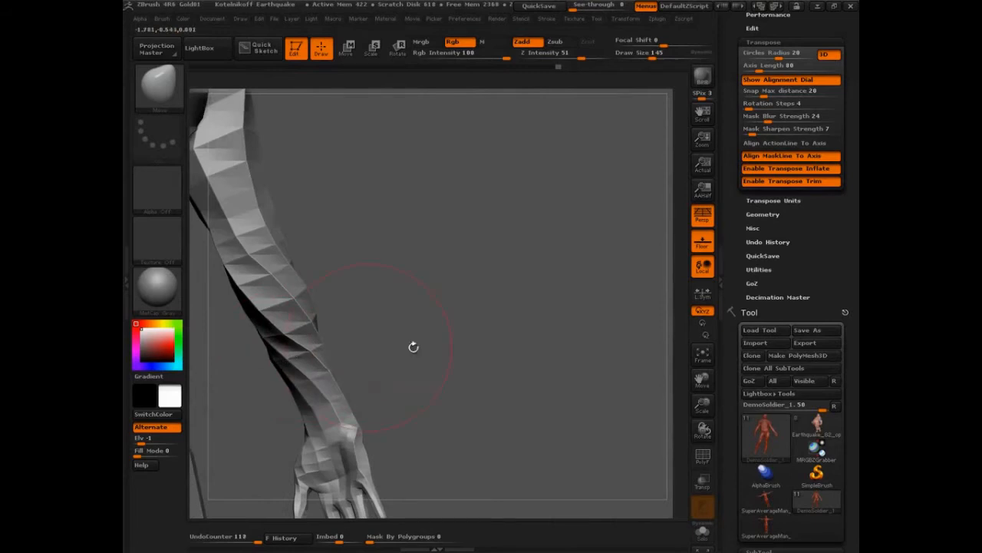
mouse_move(414, 347)
left_mouse_down()
mouse_move(335, 342)
mouse_move(400, 340)
left_mouse_up()
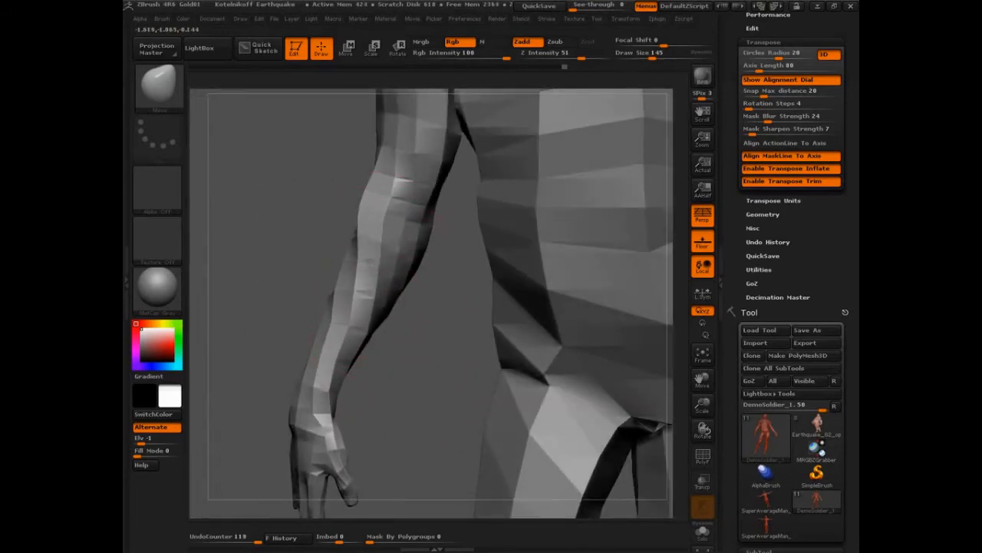
Step: Reduce the Move brush to draw size 126 and refine the elbow and forearm volumes from the front
mouse_move(449, 290)
left_mouse_down()
mouse_move(401, 304)
mouse_move(415, 311)
mouse_move(399, 311)
mouse_move(392, 327)
left_mouse_up()
key("bracketleft")
mouse_move(370, 294)
left_mouse_down()
mouse_move(342, 289)
mouse_move(393, 292)
mouse_move(452, 276)
left_mouse_up()
mouse_move(539, 264)
left_mouse_down()
mouse_move(406, 285)
mouse_move(387, 217)
left_mouse_up()
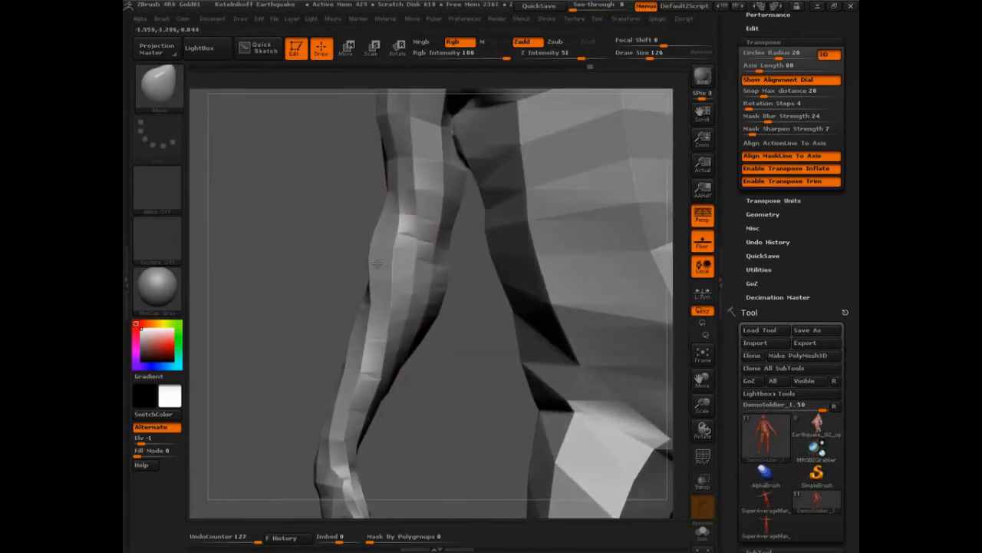
mouse_move(447, 332)
left_mouse_down()
mouse_move(380, 326)
mouse_move(448, 320)
mouse_move(474, 307)
left_mouse_up()
left_click_drag(420, 294, 408, 294)
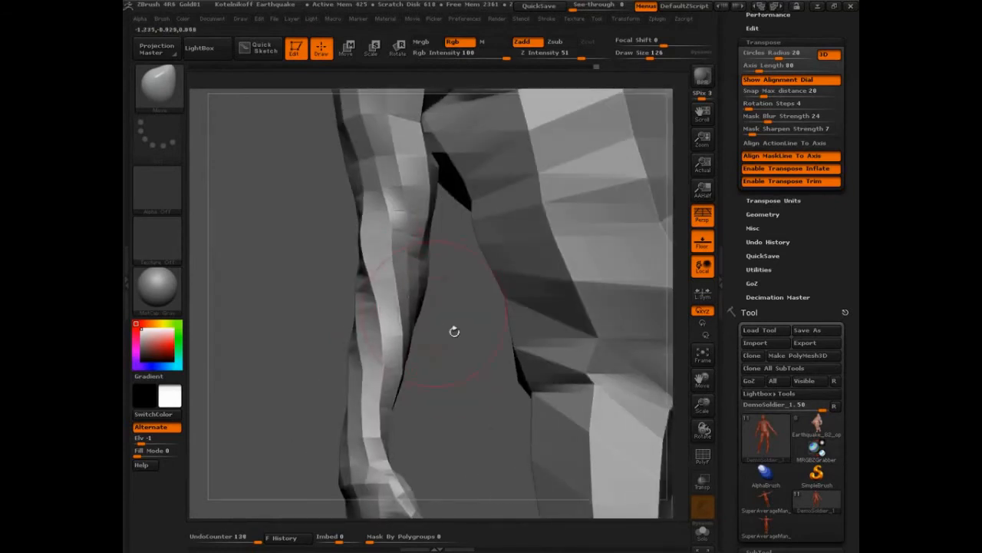
Step: Sketch the two overlapping forearm masses in red with cross-contour lines, then clear the sketch
key("ctrl+shift")
mouse_move(391, 396)
left_mouse_down("ctrl+shift")
mouse_move(390, 268)
mouse_move(376, 307)
left_mouse_up("ctrl+shift")
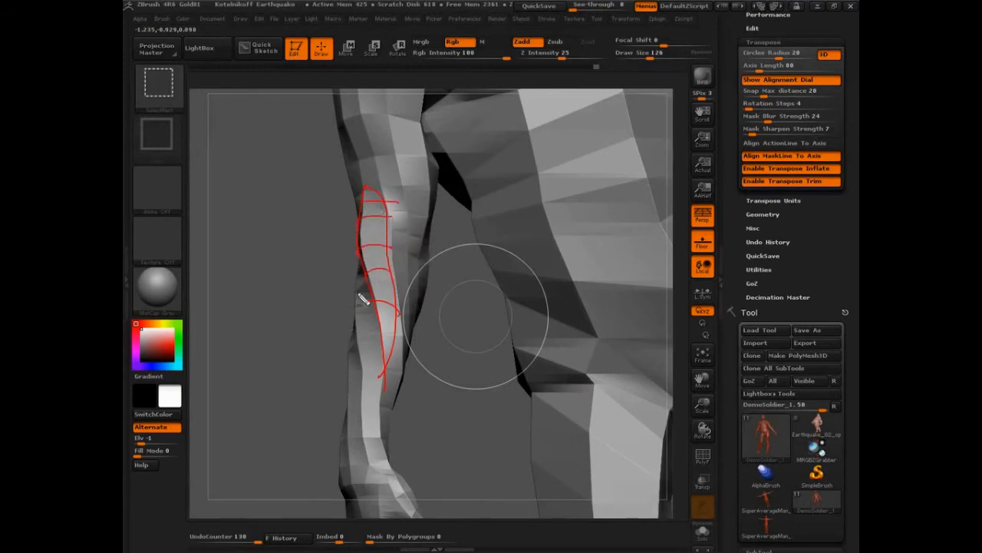
left_click_drag(384, 483, 353, 358, "ctrl+shift")
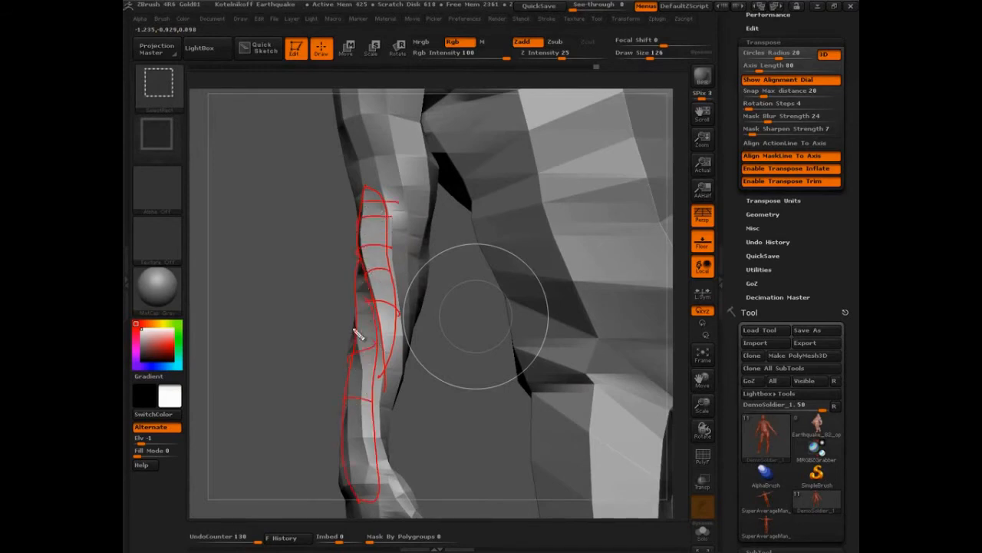
left_click_drag(431, 396, 440, 397)
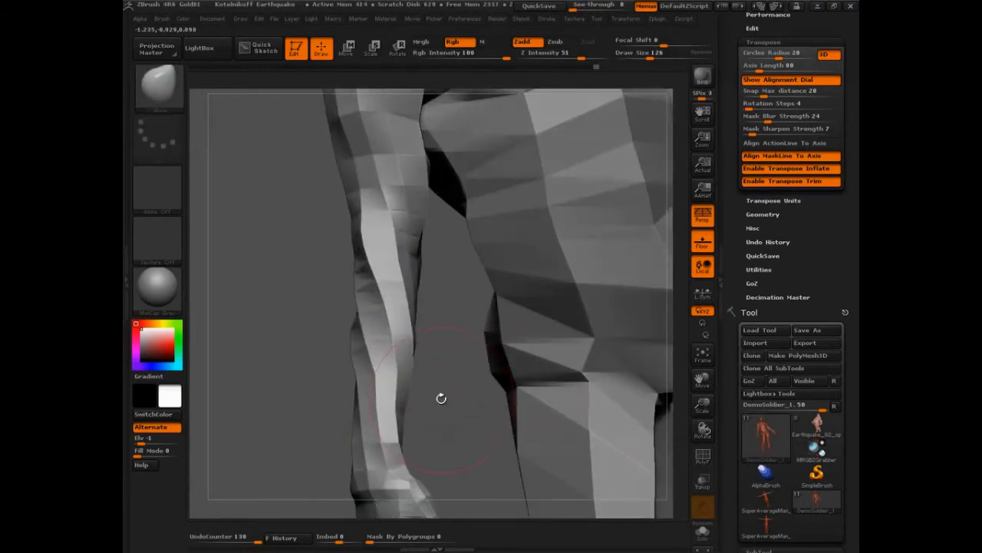
Step: Refine the right forearm's contour from the elbow to the wrist with the Move brush from several angles
mouse_move(308, 351)
left_mouse_down()
mouse_move(375, 353)
mouse_move(333, 328)
mouse_move(338, 305)
mouse_move(367, 313)
left_mouse_up()
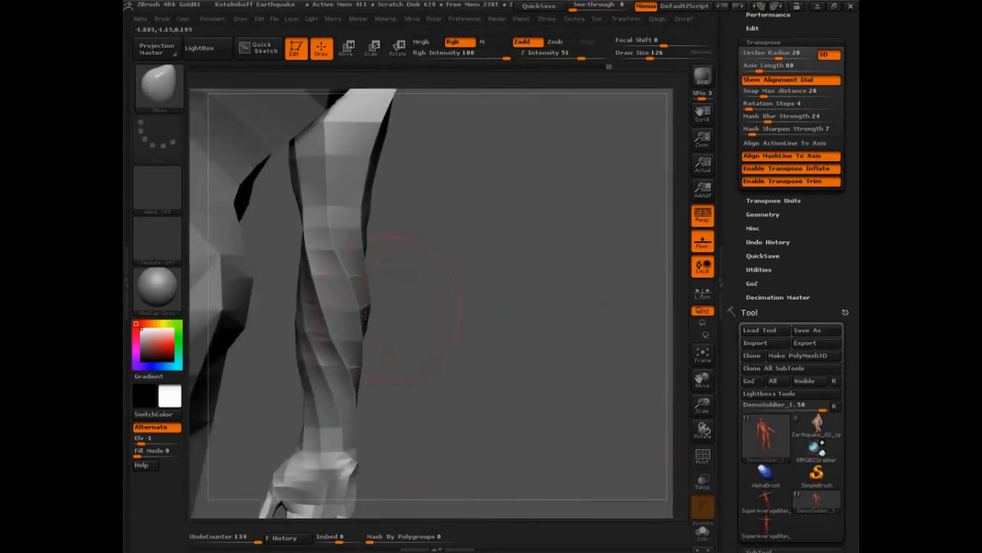
left_click_drag(316, 361, 388, 389)
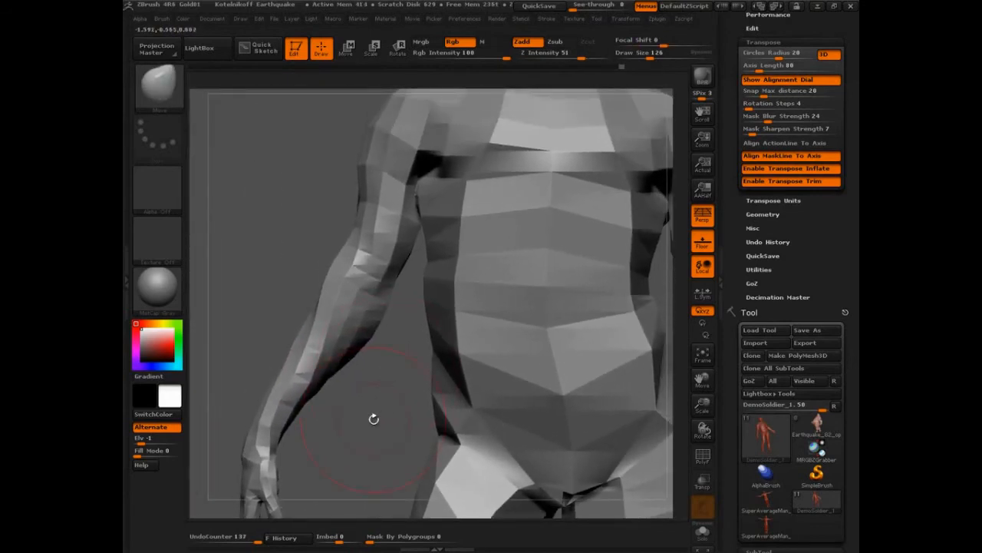
left_click_drag(338, 336, 316, 346)
mouse_move(349, 414)
left_mouse_down()
mouse_move(357, 434)
mouse_move(418, 192)
mouse_move(356, 460)
mouse_move(486, 311)
left_mouse_up()
left_click_drag(392, 340, 566, 322)
Step: Mask topologically everything except the right hand's index finger and rotate the finger away from the others at its knuckle
key("w")
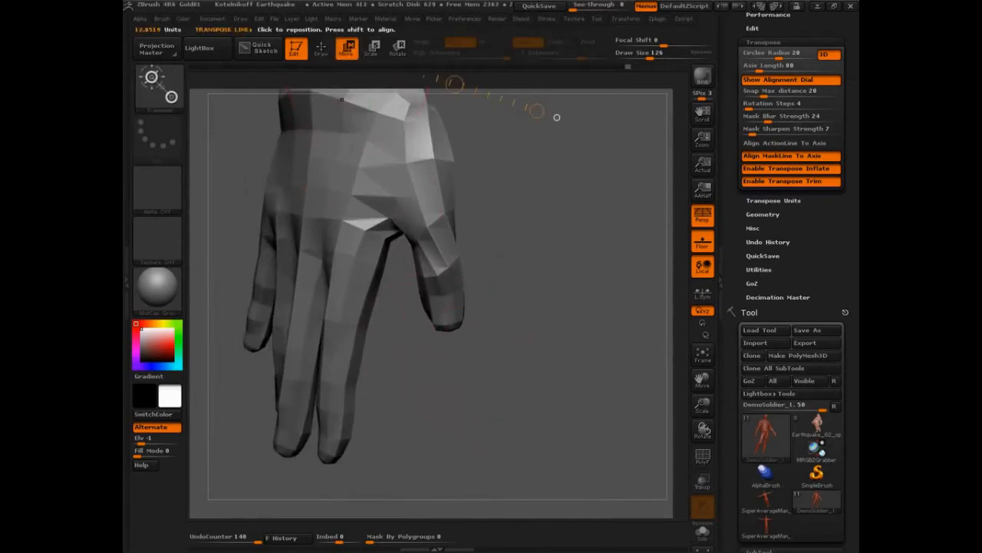
left_click_drag(364, 230, 341, 301, "ctrl")
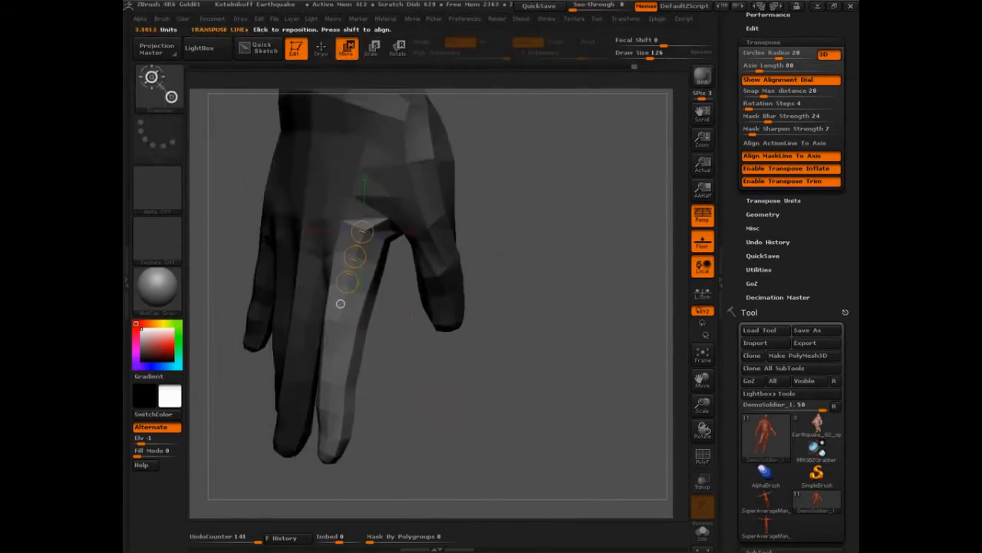
left_click_drag(503, 337, 453, 339)
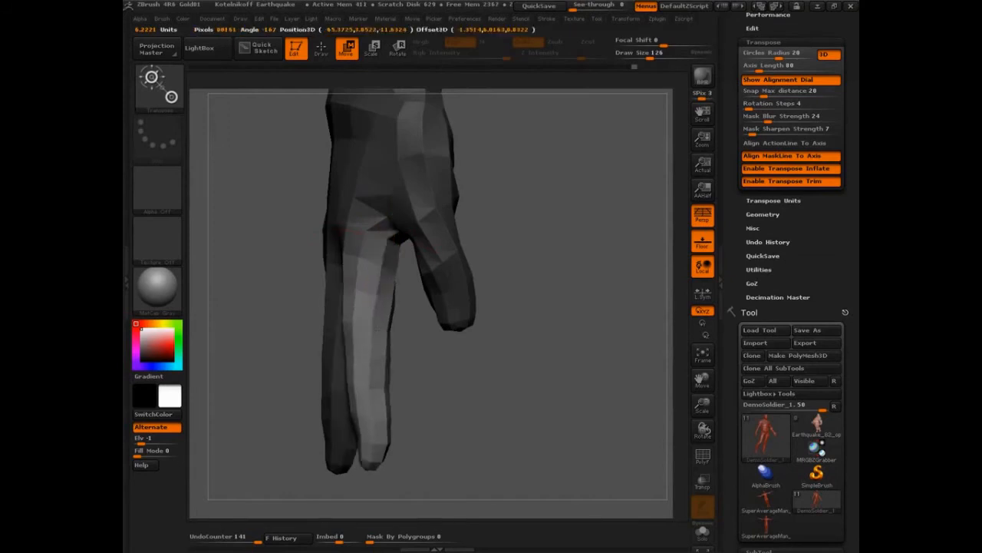
left_click(372, 48)
key("r")
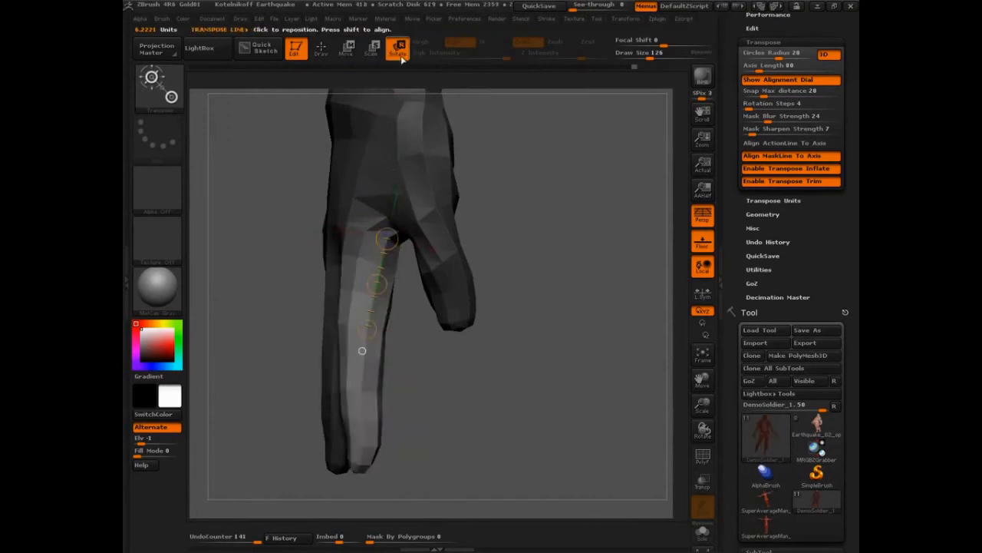
mouse_move(367, 328)
left_mouse_down()
mouse_move(386, 360)
mouse_move(386, 345)
mouse_move(388, 363)
left_mouse_up()
Step: Try rotating and moving the outer part of the index finger from its middle joint, undoing each attempt
left_click_drag(384, 267, 443, 261)
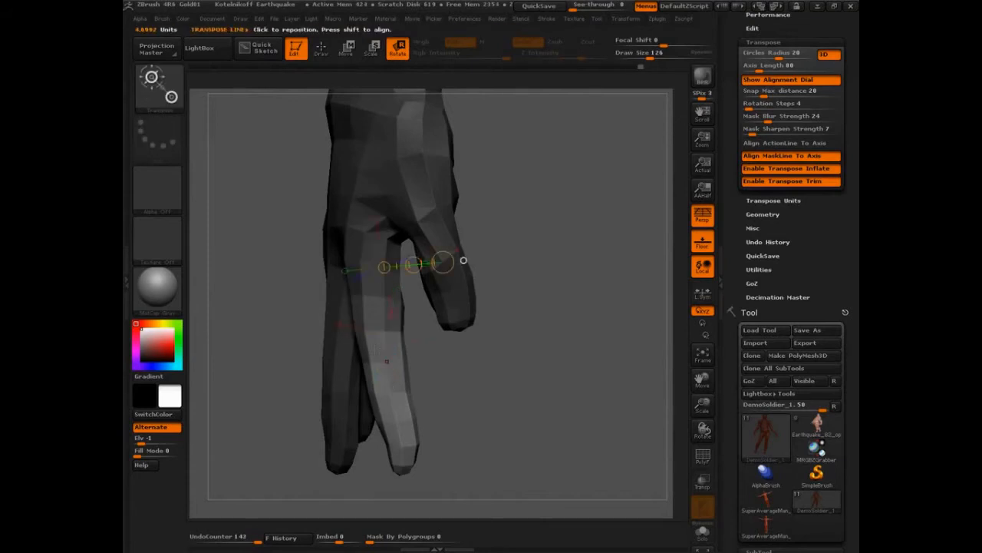
left_click_drag(383, 348, 265, 378)
left_click_drag(335, 360, 342, 387)
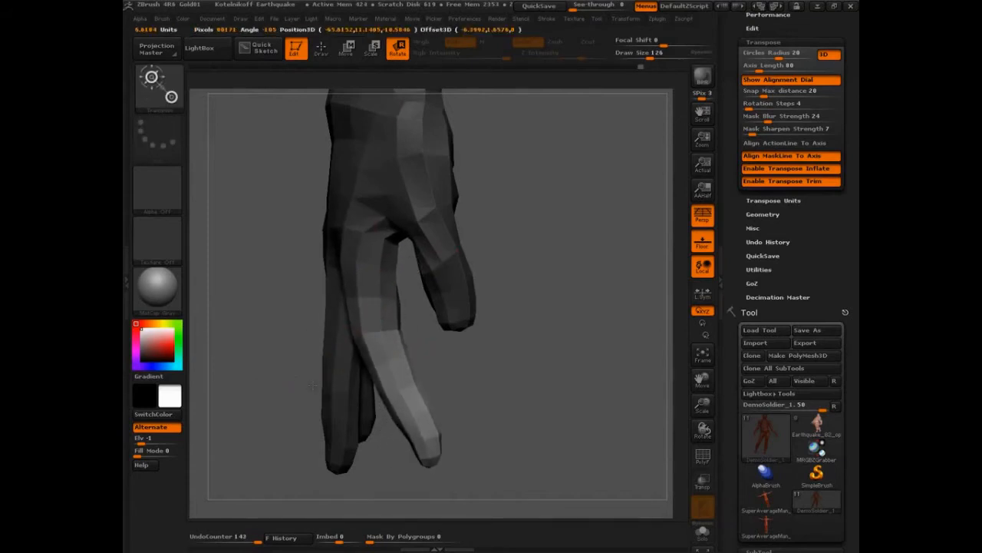
key("ctrl+z")
key("w")
left_click_drag(287, 373, 326, 363)
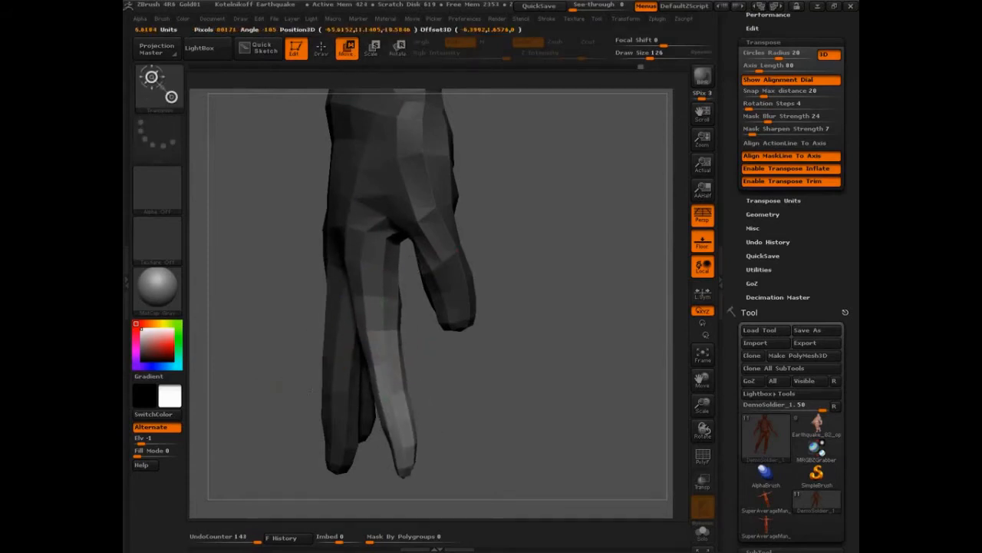
key("ctrl+z")
Step: Sketch the mask transition zone across the index finger's middle joint in red, then clear the sketch
left_click(397, 49)
left_click_drag(495, 276, 514, 263, "alt")
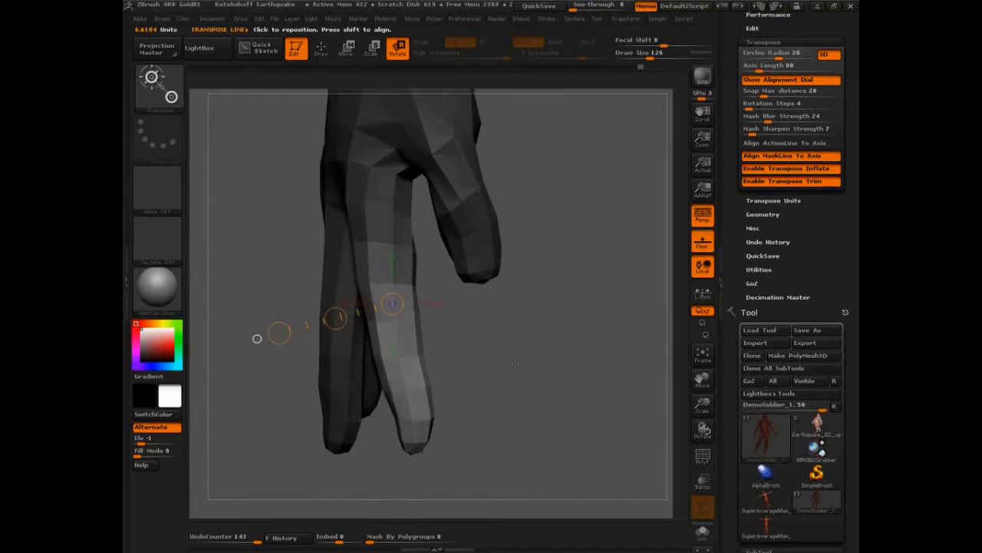
left_click_drag(512, 363, 538, 355)
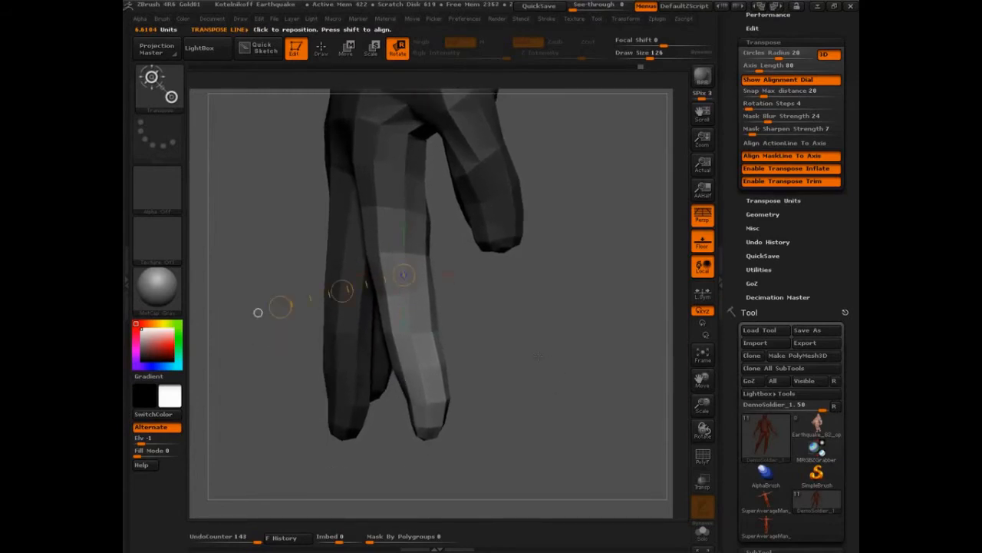
key("ctrl+shift")
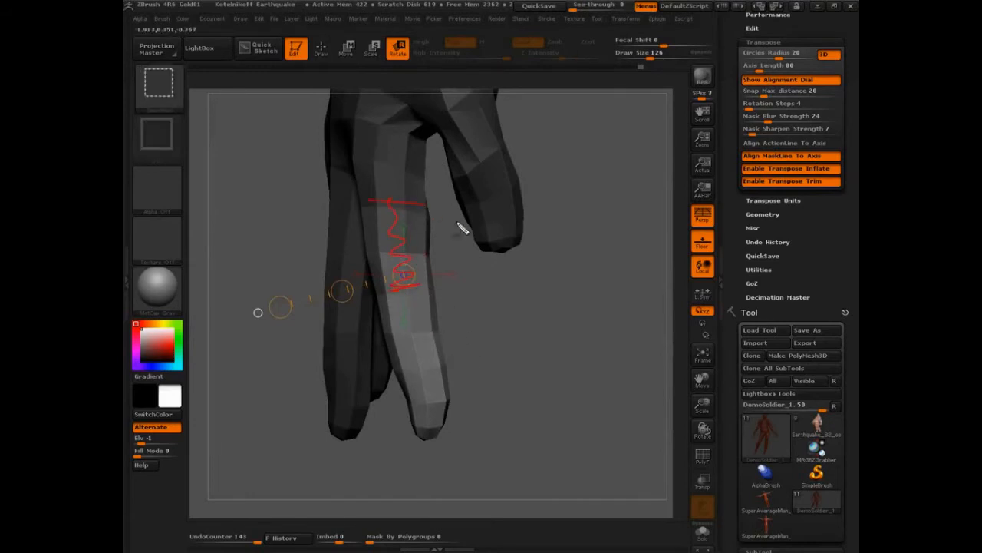
key("Escape")
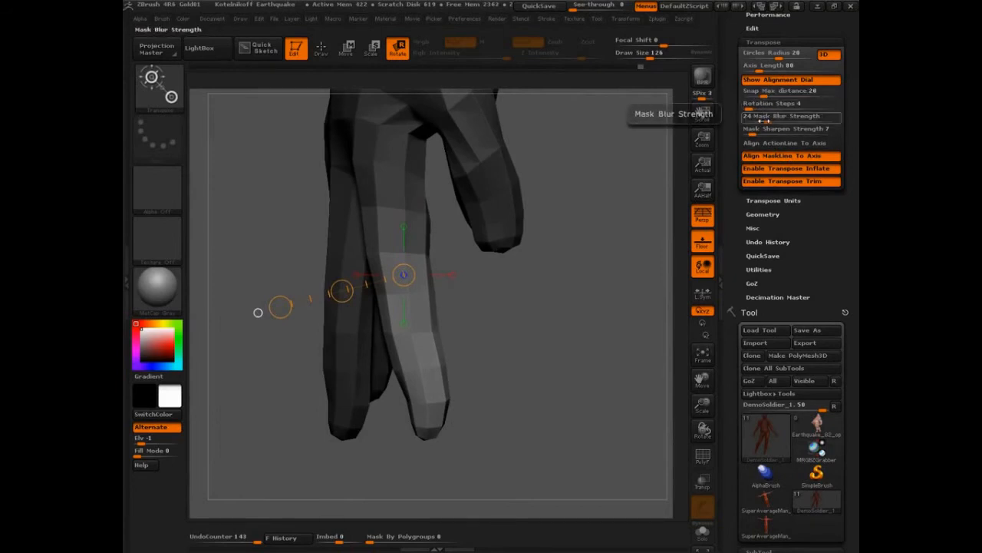
Step: Set the Transpose Mask Blur Strength to 9 and mask the index finger topologically up to its middle joint
left_click_drag(764, 120, 749, 121)
scroll(761, 49, "up", 5)
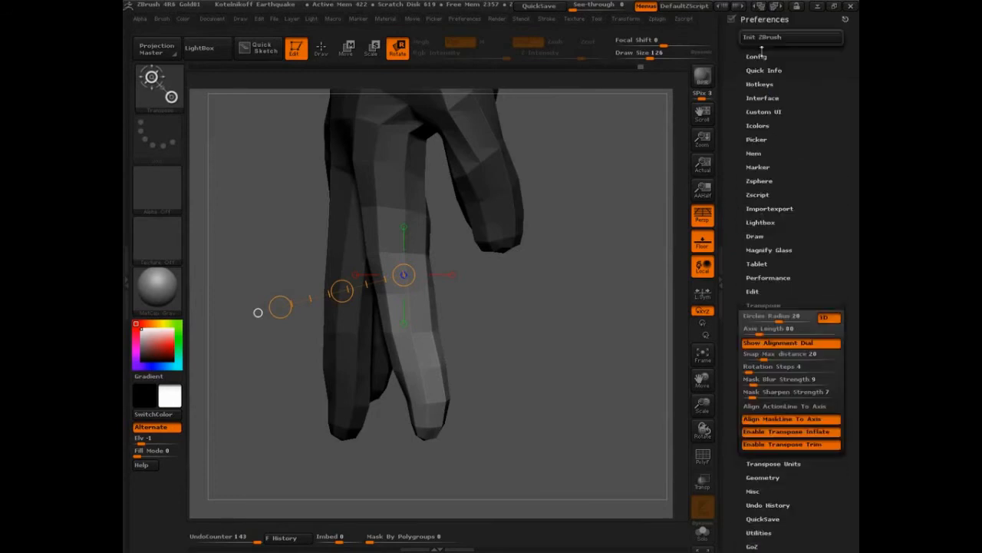
scroll(804, 173, "down", 5)
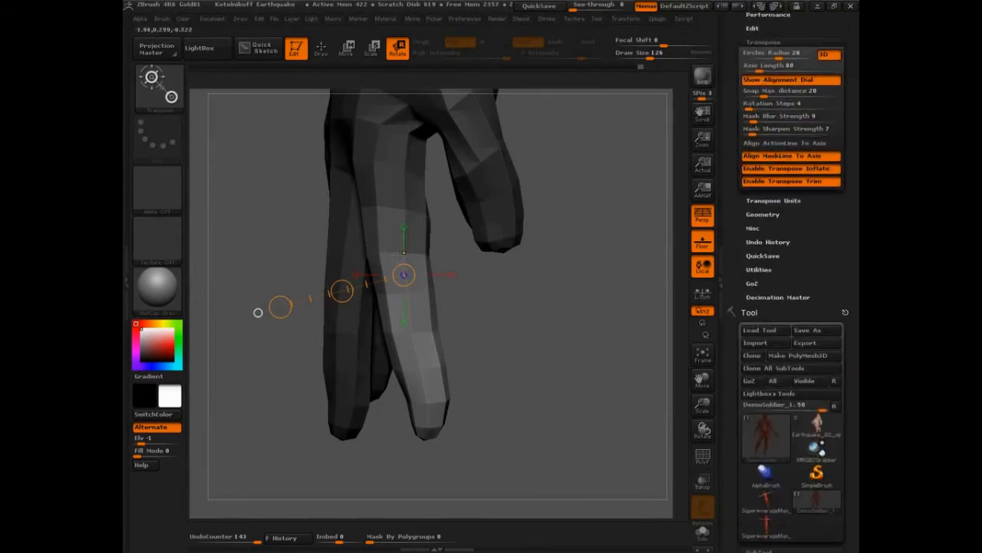
left_click_drag(396, 252, 406, 314)
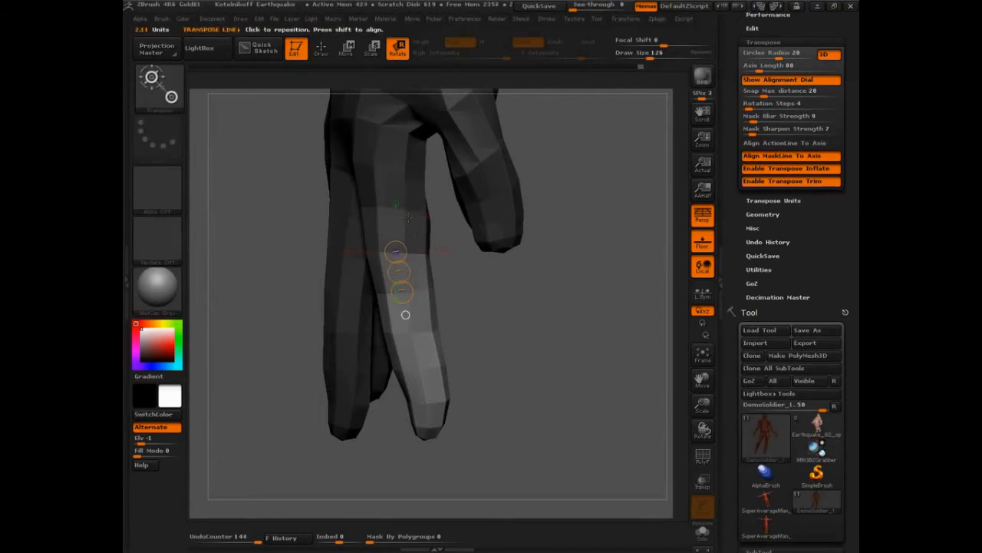
left_click_drag(406, 209, 484, 201)
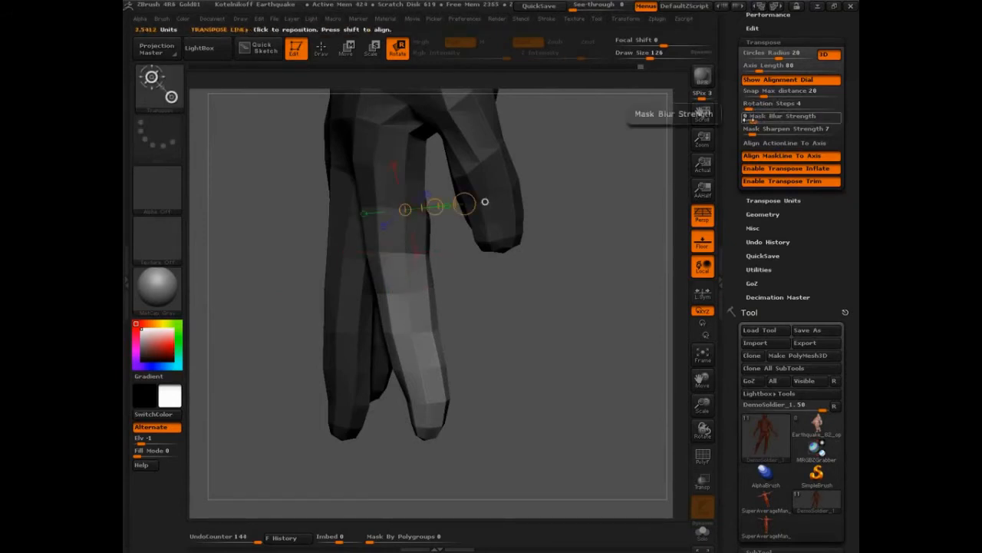
Step: Re-mask the index finger with Mask Blur Strength at 0 and bend its outer part at the middle joint
left_click_drag(401, 251, 404, 317)
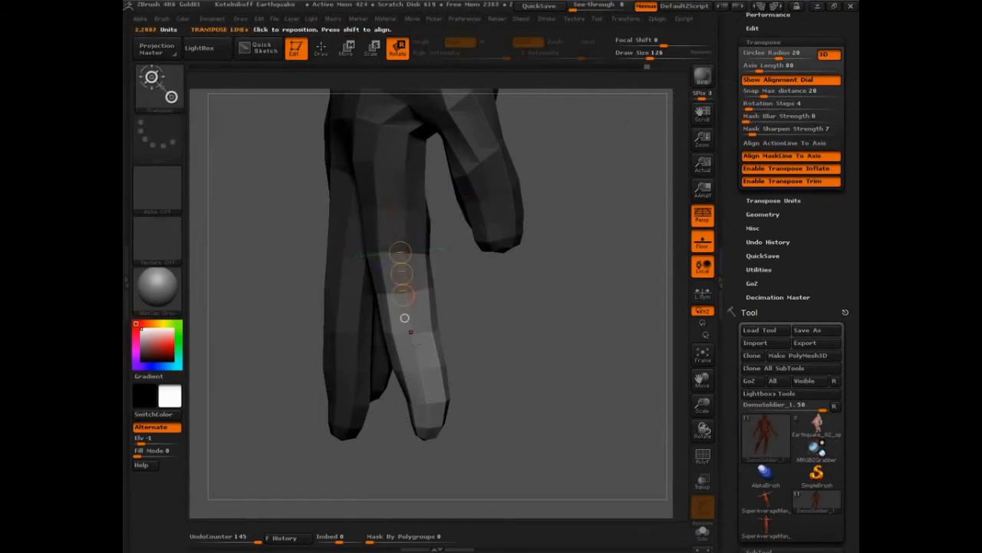
left_click_drag(394, 201, 468, 174)
left_click_drag(404, 253, 499, 265)
Step: Mask the index finger up to its last joint, rotate the unmasked end further, and undo the last two changes
left_click_drag(411, 291, 421, 317, "ctrl")
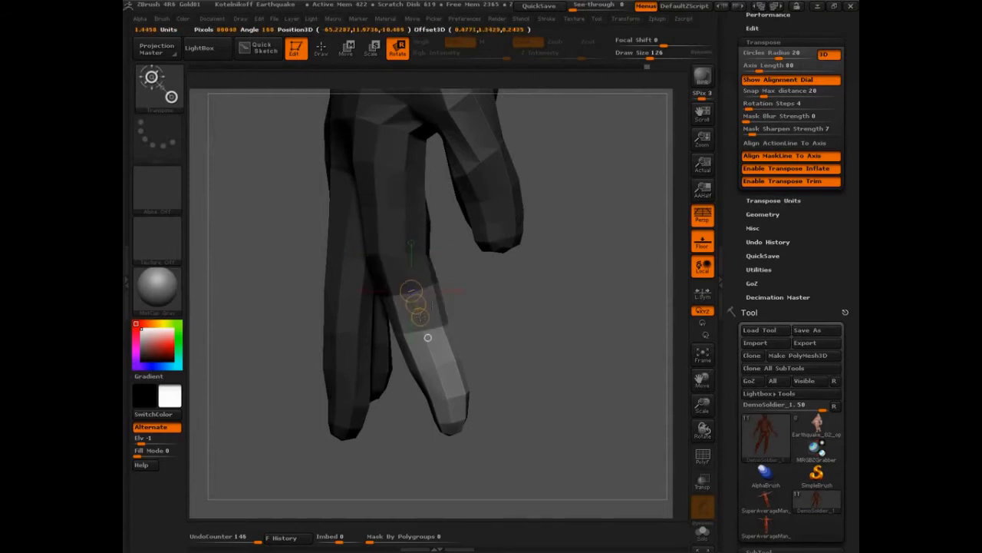
left_click_drag(417, 266, 470, 246)
mouse_move(414, 290)
left_mouse_down()
mouse_move(498, 281)
mouse_move(488, 218)
mouse_move(483, 305)
mouse_move(534, 305)
left_mouse_up()
mouse_move(469, 284)
left_mouse_down()
mouse_move(599, 284)
mouse_move(465, 287)
mouse_move(496, 407)
mouse_move(516, 387)
mouse_move(500, 319)
mouse_move(554, 293)
mouse_move(574, 266)
left_mouse_up()
key("ctrl+z")
key("ctrl+z")
Step: Set the Transpose Mask Blur Strength to 14 and clear the mask from the figure
left_click_drag(538, 383, 491, 338, "alt")
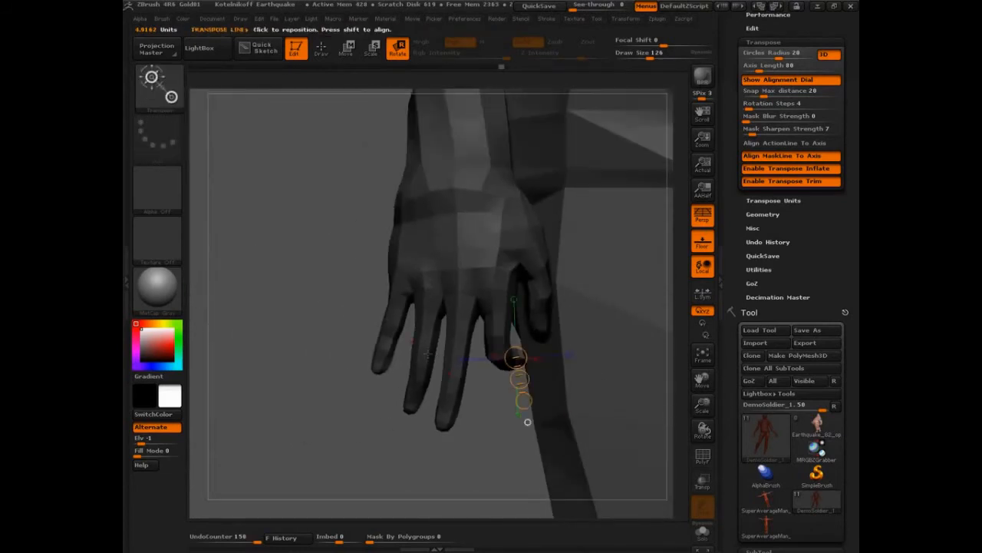
left_click_drag(430, 384, 427, 335)
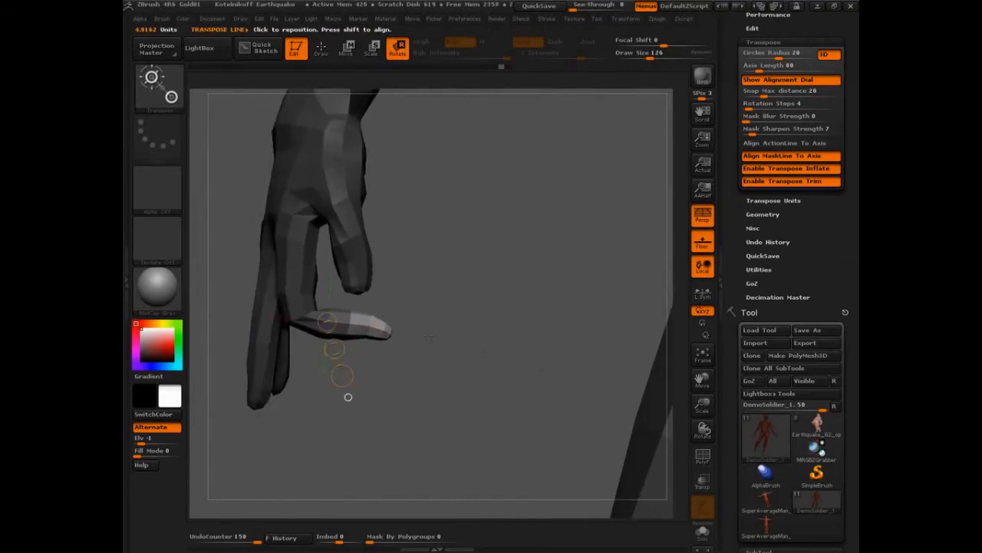
left_click_drag(749, 122, 765, 123)
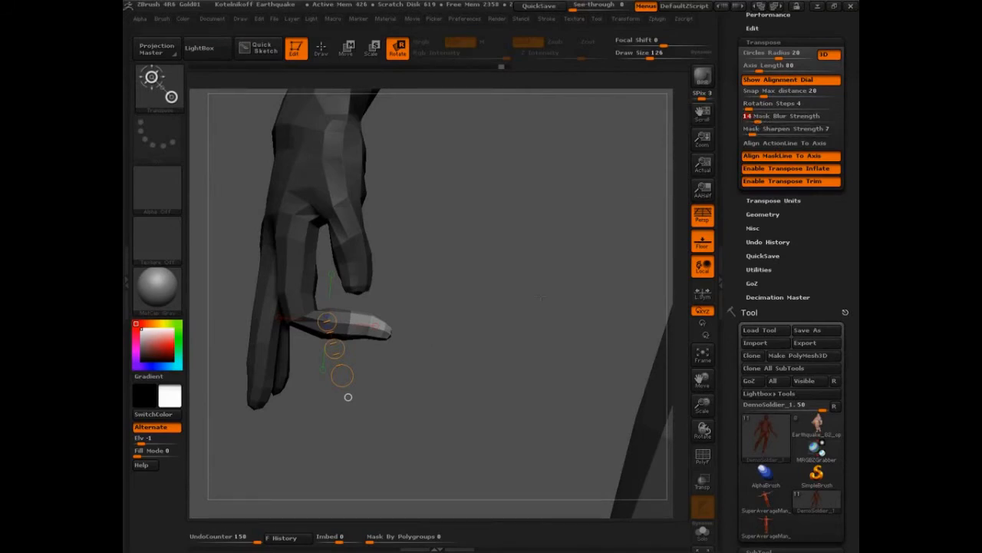
left_click_drag(503, 306, 517, 308)
key("f")
left_click_drag(506, 364, 579, 403)
left_click_drag(587, 369, 599, 453, "alt")
mouse_move(606, 215)
left_mouse_down("alt")
mouse_move(567, 361)
mouse_move(549, 307)
mouse_move(566, 234)
left_mouse_up("alt")
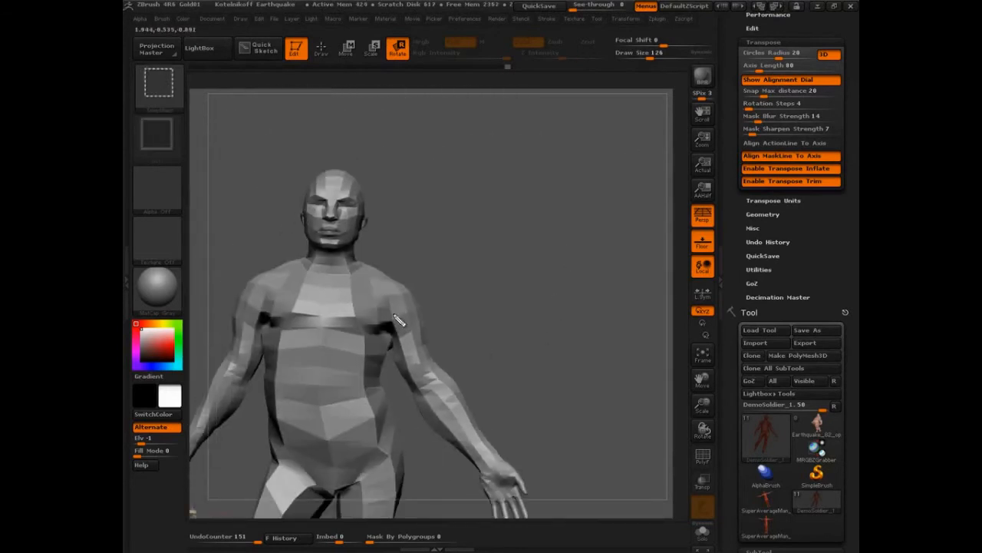
Step: Sketch over the left shoulder in red, then mask the body topologically from the shoulder blade so that the left arm stays free
left_click_drag(392, 315, 459, 201)
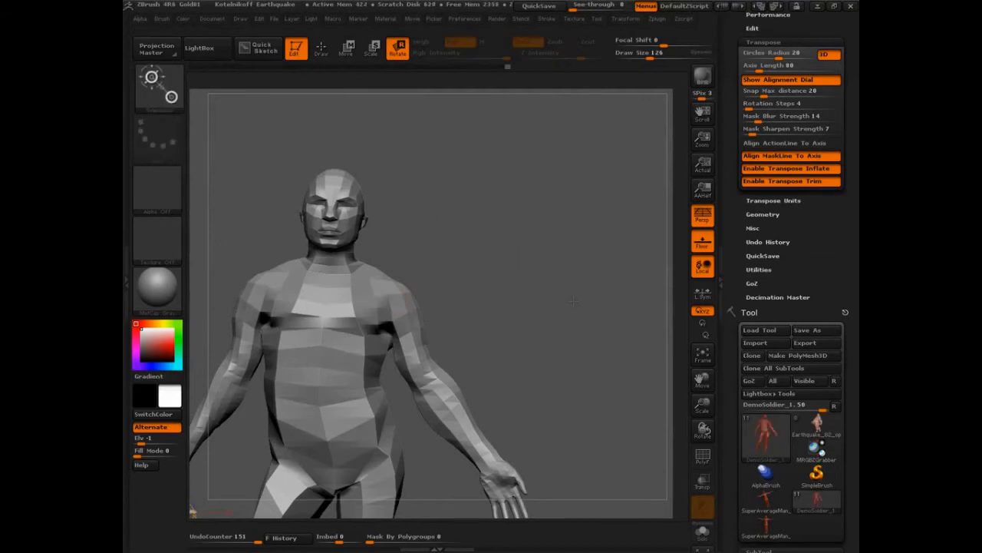
left_click(347, 49)
left_click_drag(449, 146, 456, 169, "alt")
left_click(401, 55)
left_click_drag(480, 200, 505, 291, "alt")
left_click_drag(377, 266, 417, 272, "ctrl")
left_click_drag(526, 309, 299, 307)
left_click_drag(383, 217, 351, 219, "ctrl")
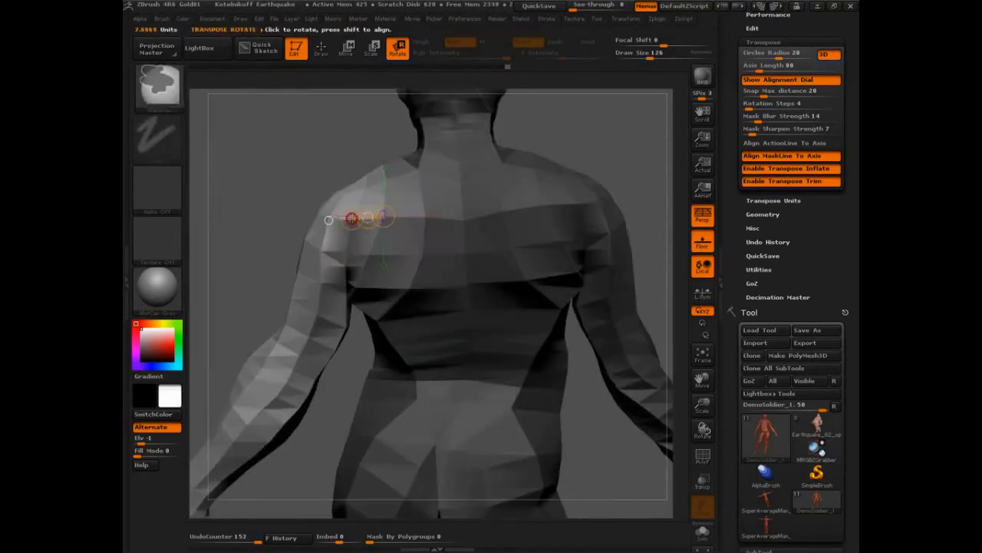
left_click_drag(317, 192, 537, 258)
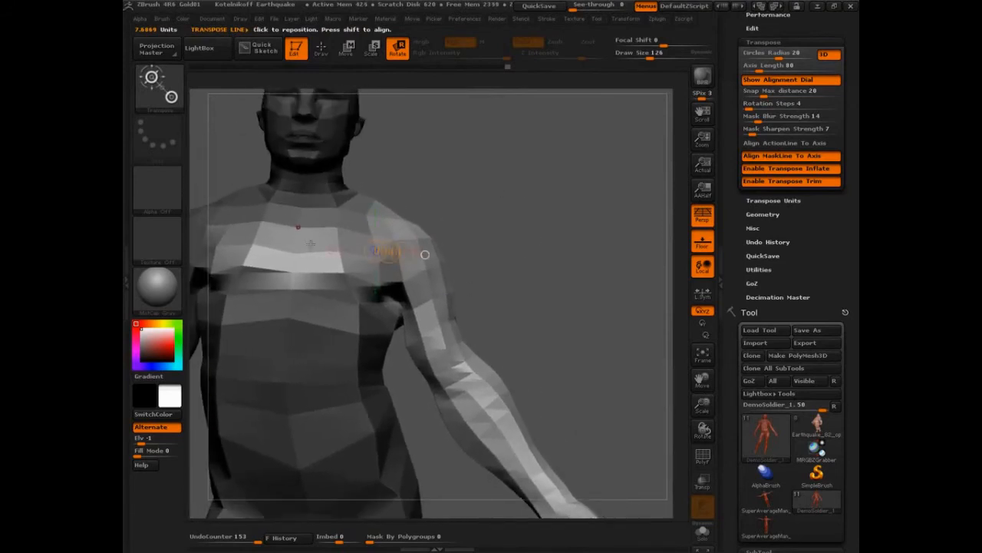
Step: Show the polygroup wireframe to check where the left arm's group meets the chest, then hide it
key("shift+f")
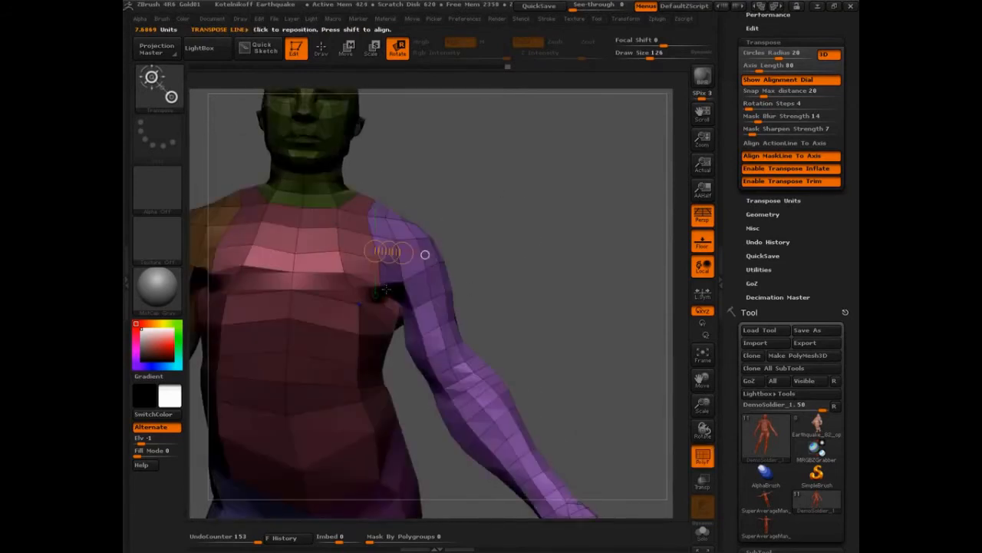
mouse_move(539, 286)
left_mouse_down()
mouse_move(530, 284)
mouse_move(539, 295)
left_mouse_up()
key("shift+f")
Step: Sketch the collarbone, shoulder joint and raised-arm lines in red over the left shoulder, then clear the sketch
key("ctrl+shift")
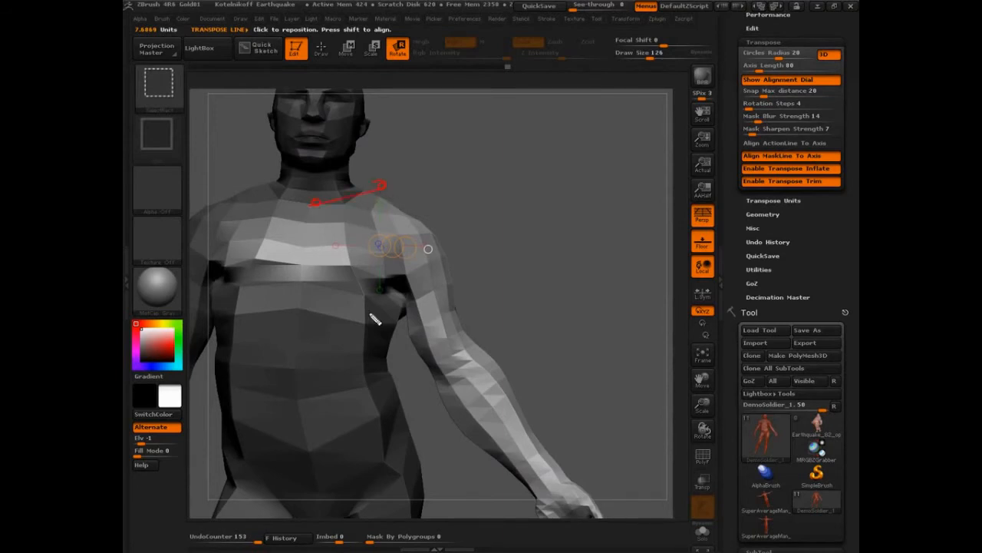
left_click_drag(407, 222, 398, 194)
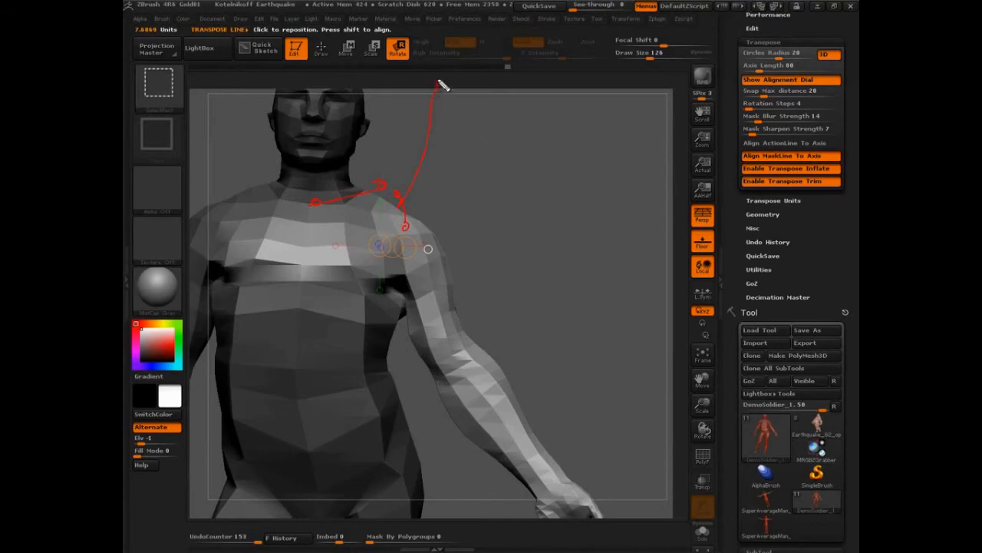
left_click_drag(437, 40, 335, 36)
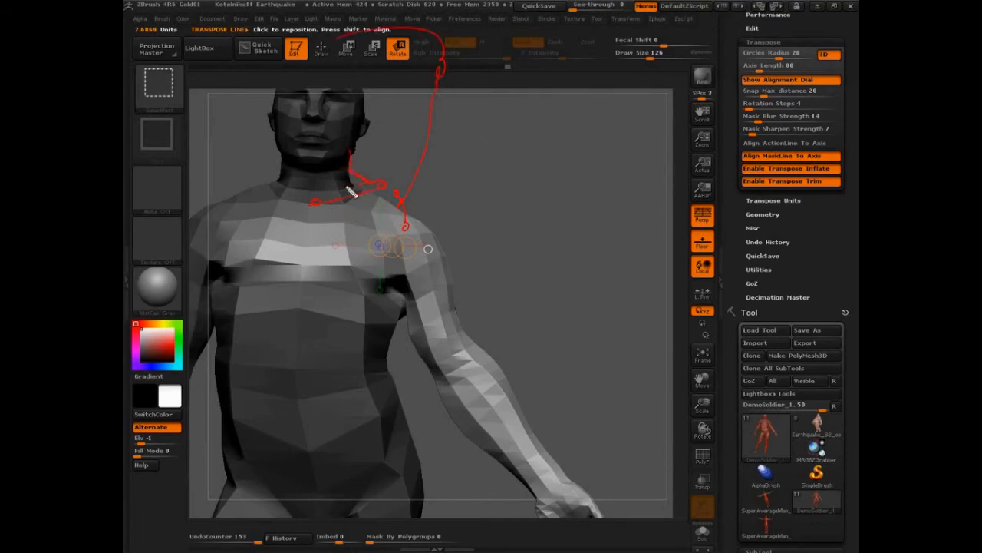
left_click_drag(411, 290, 459, 125)
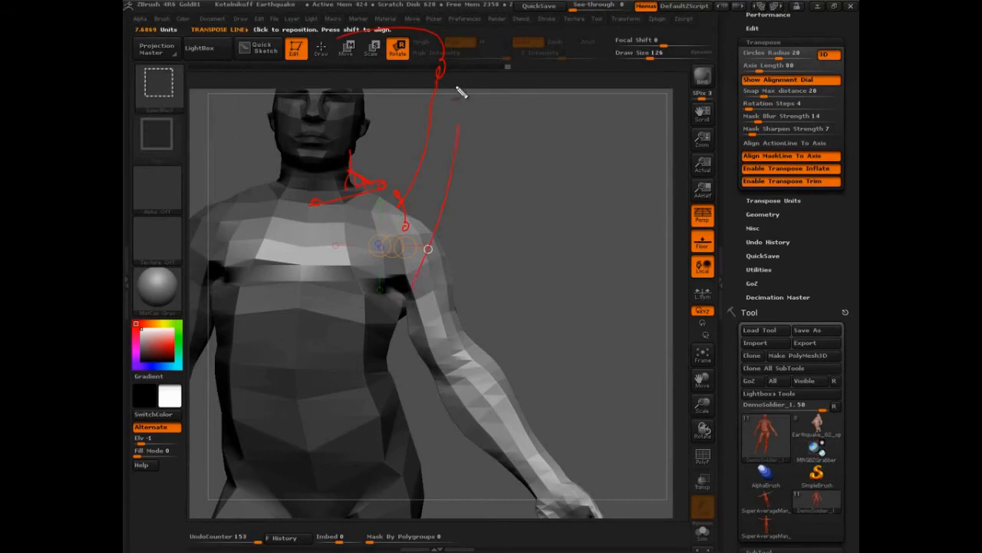
key("Escape")
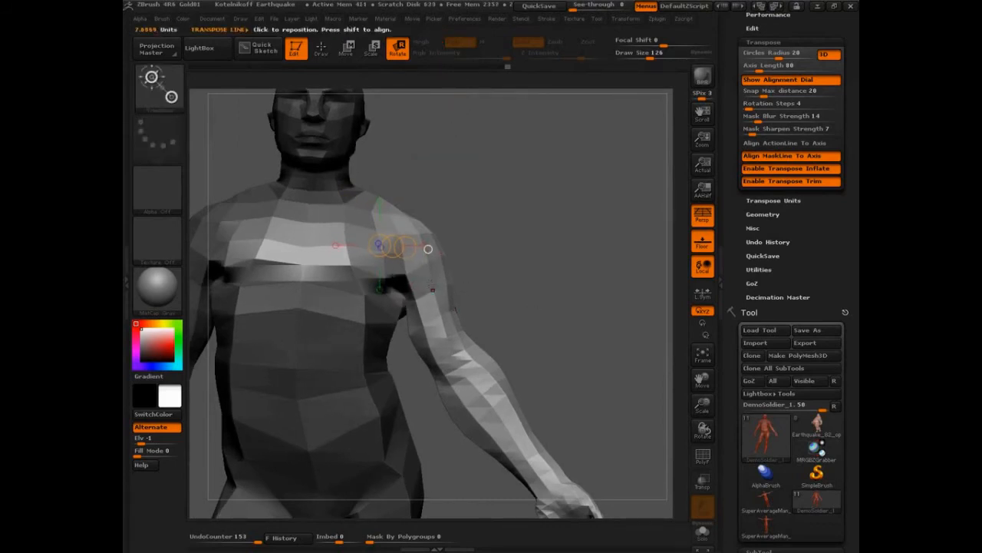
Step: Re-mask the torso topologically at the left shoulder and rotate the left arm outward and up from the base of the neck
left_click_drag(373, 228, 429, 243, "ctrl")
mouse_move(536, 318)
left_mouse_down()
mouse_move(435, 312)
mouse_move(542, 319)
left_mouse_up()
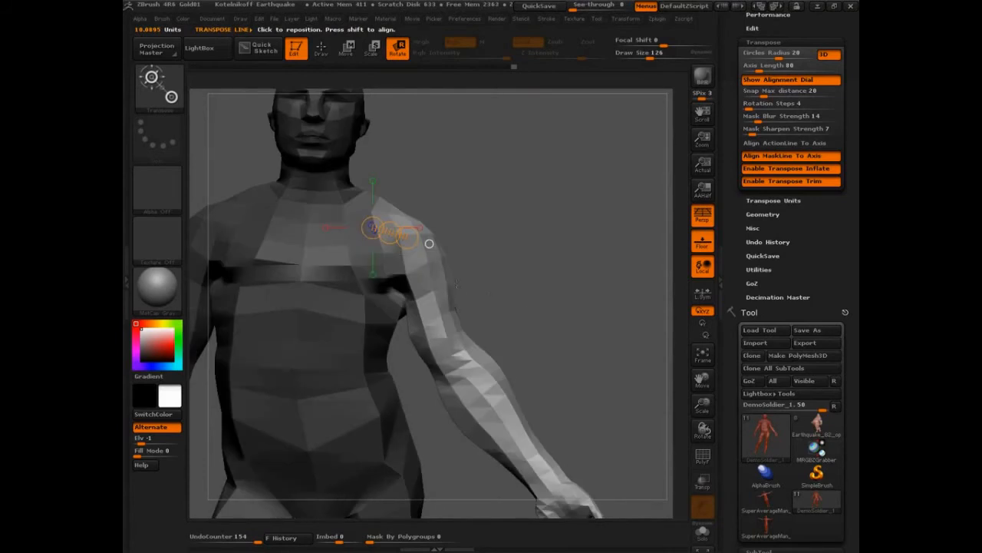
left_click_drag(344, 204, 490, 203)
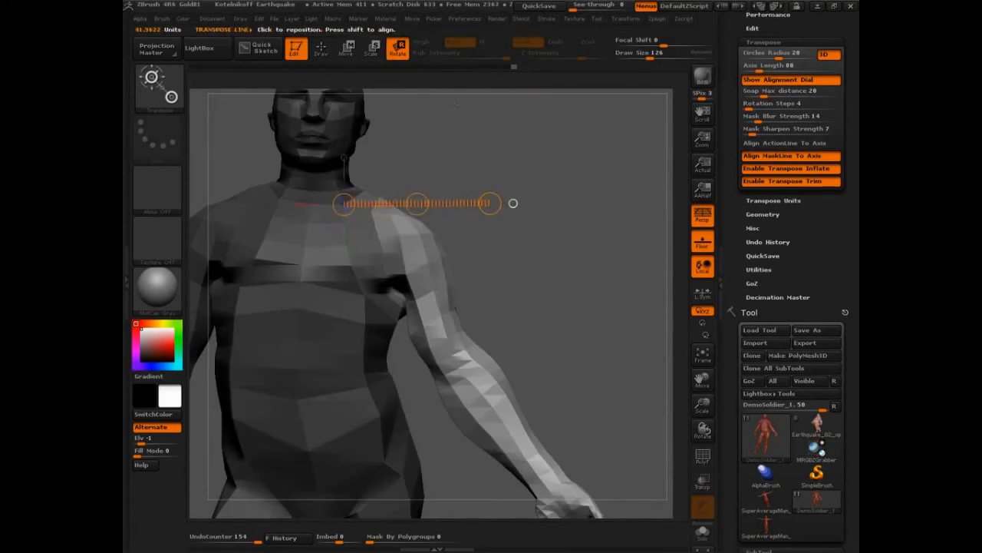
left_click_drag(551, 280, 554, 306, "alt")
left_click_drag(420, 231, 394, 234)
left_click_drag(467, 233, 490, 233)
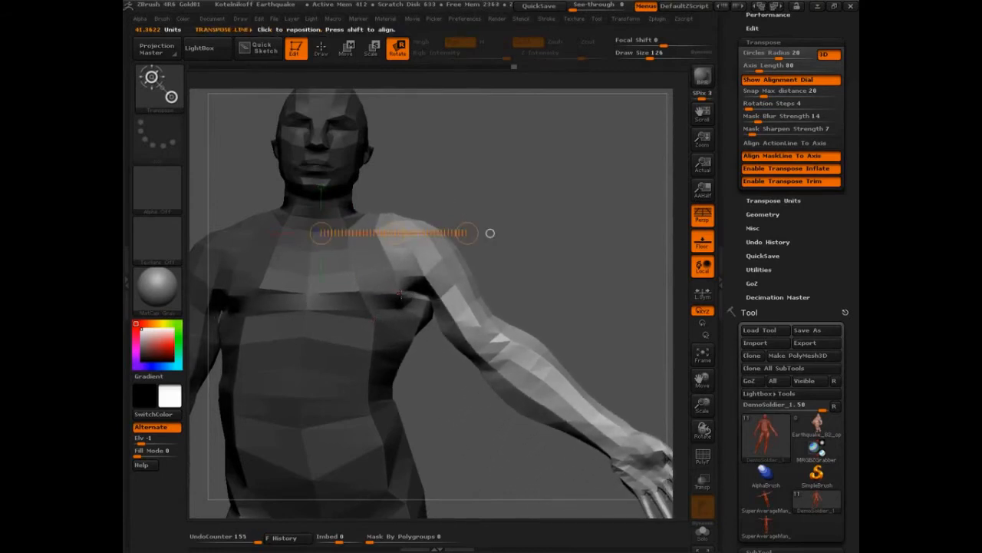
Step: Compare the raised and lowered left arm, then undo the arm's last rotation
key("ctrl+z")
key("ctrl+shift+z")
left_click_drag(468, 233, 490, 233)
key("ctrl+z")
key("ctrl+z")
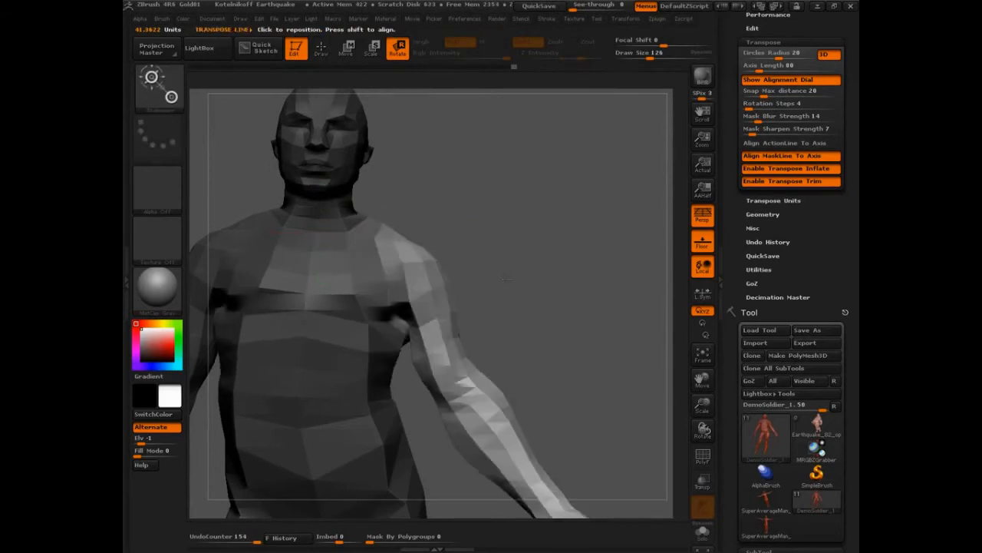
Step: Set the Mask Blur Strength to 5 and re-mask the body topologically at the left shoulder with a short Transpose line
left_click_drag(506, 278, 548, 254)
left_click_drag(416, 251, 459, 247)
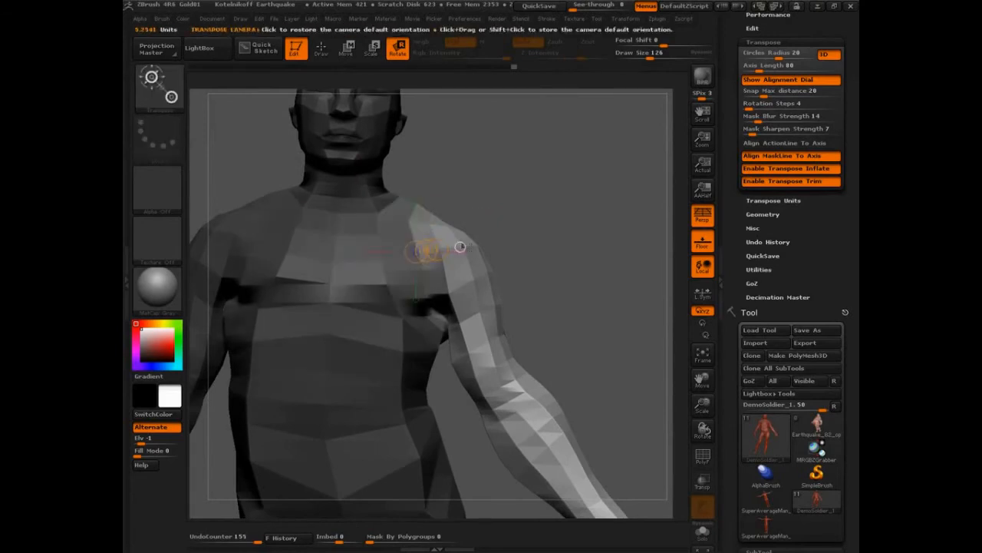
left_click(753, 119)
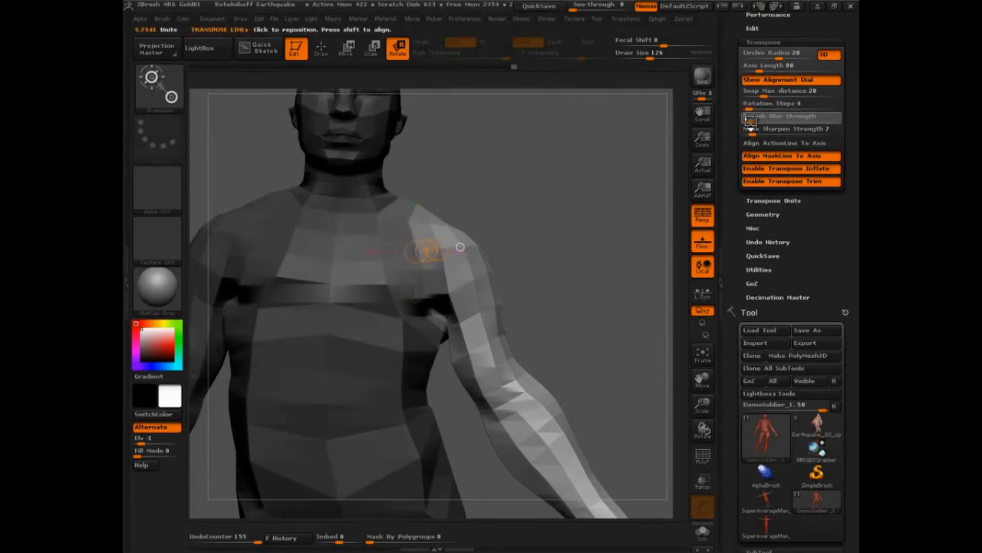
left_click_drag(460, 248, 457, 231)
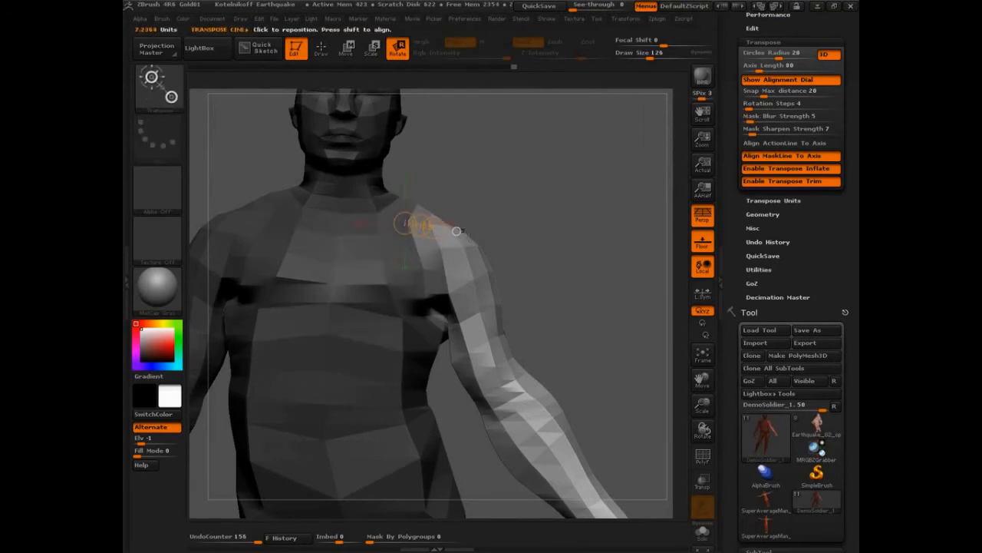
left_click_drag(483, 157, 288, 172)
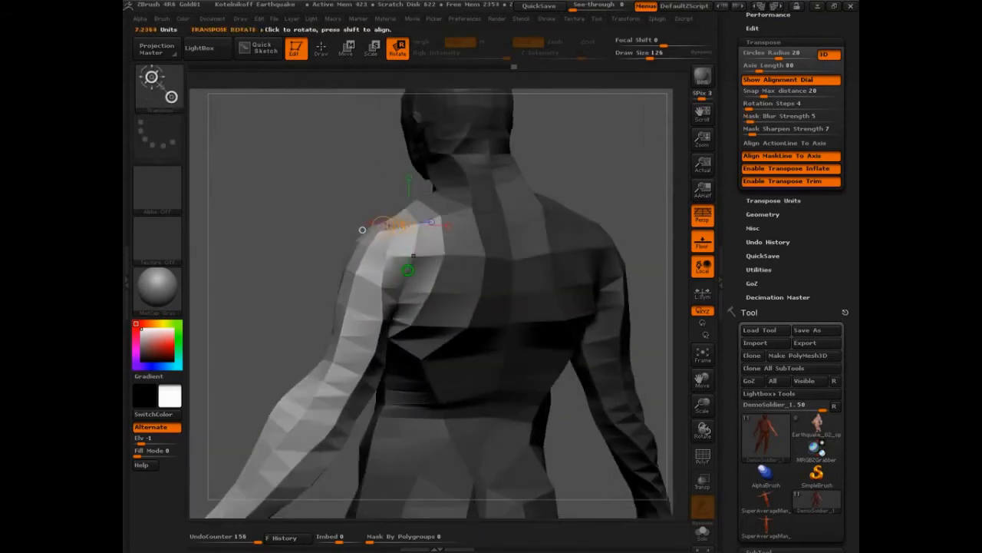
Step: Rotate the left arm outward and up about a horizontal Transpose line anchored at the base of the neck
left_click(347, 48)
mouse_move(391, 223)
left_mouse_down()
mouse_move(292, 213)
mouse_move(364, 228)
left_mouse_up()
key("ctrl+z")
mouse_move(230, 184)
left_mouse_down()
mouse_move(349, 223)
mouse_move(393, 221)
left_mouse_up()
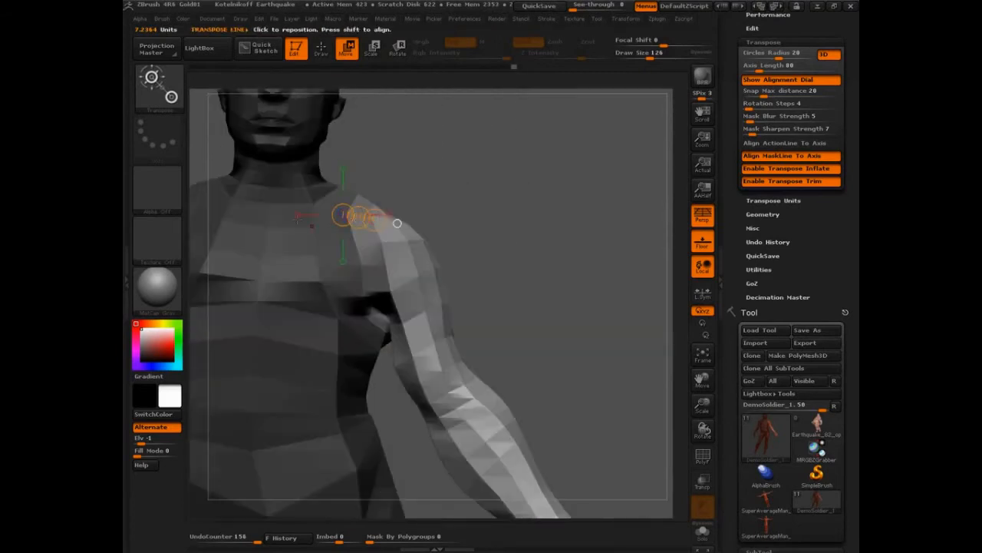
mouse_move(270, 204)
left_mouse_down()
mouse_move(442, 201)
mouse_move(425, 181)
mouse_move(420, 123)
left_mouse_up()
key("r")
key("ctrl+z")
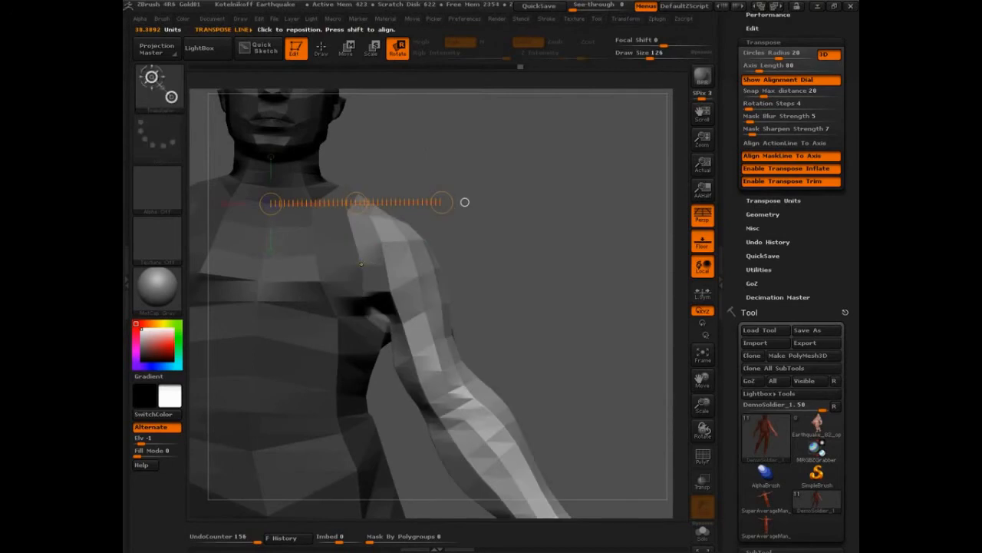
left_click_drag(443, 203, 460, 115)
mouse_move(430, 330)
left_mouse_down("alt")
mouse_move(488, 330)
mouse_move(457, 333)
mouse_move(469, 339)
mouse_move(465, 353)
left_mouse_up("alt")
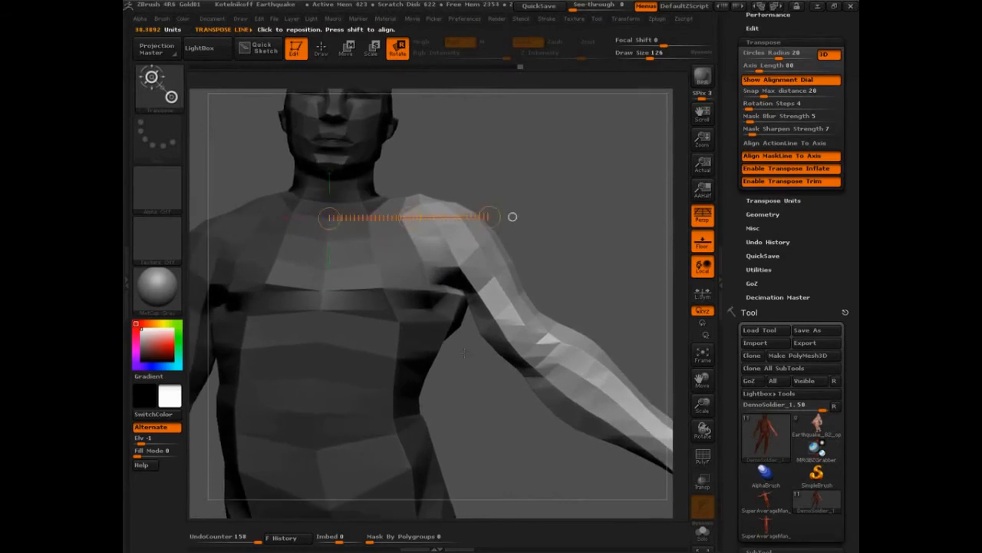
Step: Sketch the collarbone and shoulder mass in red over the left shoulder, then clear the sketch and undo the arm's rotation
mouse_move(349, 219)
left_mouse_down()
mouse_move(432, 198)
mouse_move(422, 192)
left_mouse_up()
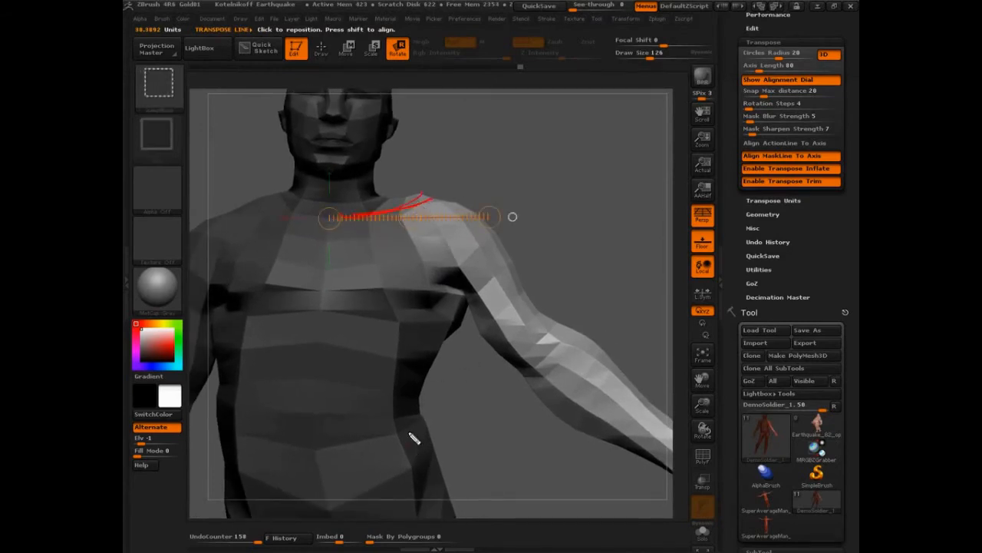
mouse_move(441, 204)
left_mouse_down()
mouse_move(476, 250)
mouse_move(415, 257)
left_mouse_up()
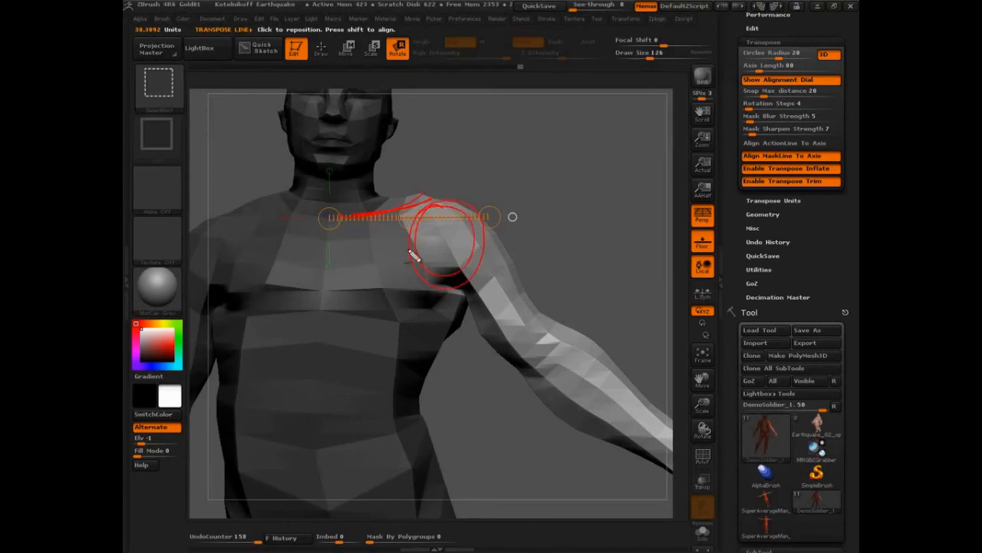
key("Escape")
key("ctrl+z")
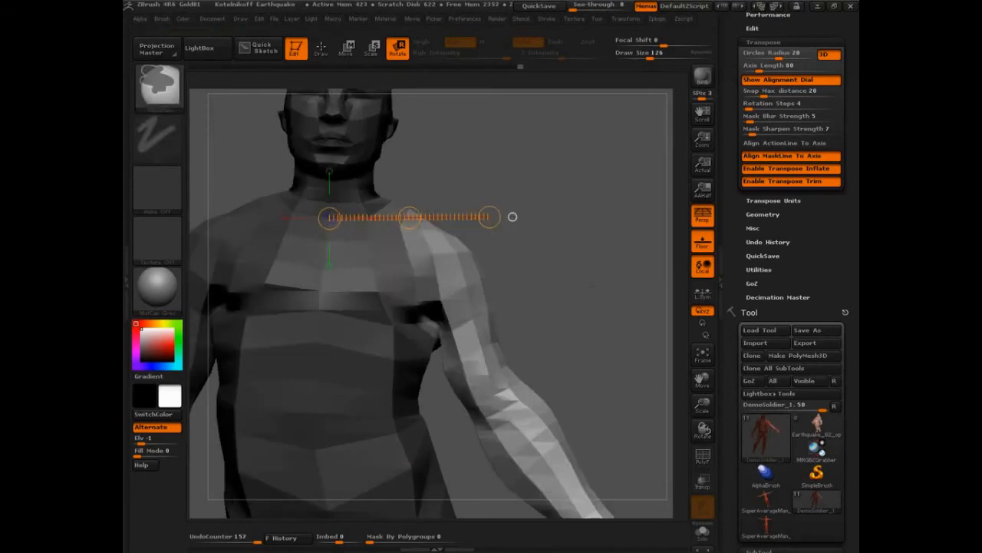
Step: Shift the left shoulder and arm upward with a Transpose Move line anchored on the shoulder
key("w")
left_click_drag(423, 227, 550, 188)
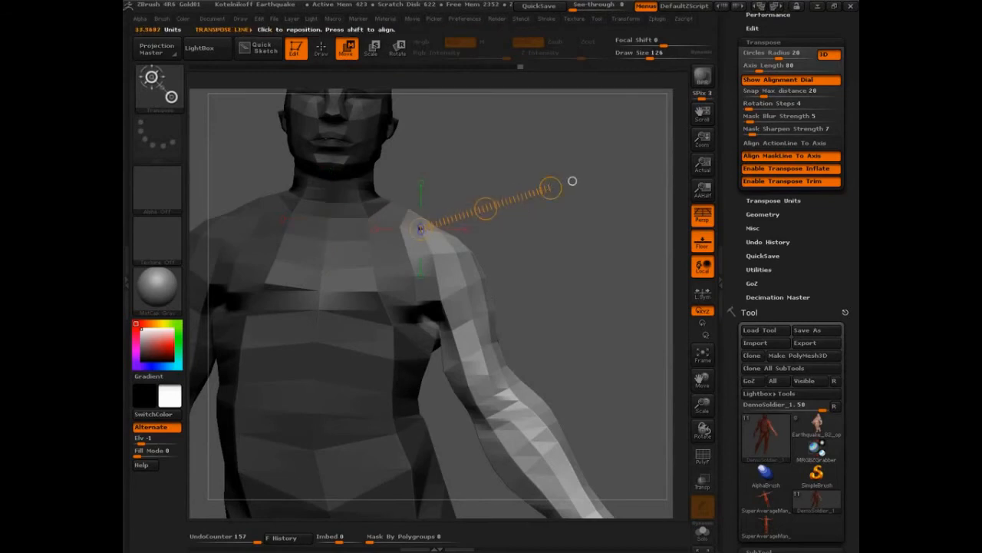
left_click_drag(487, 207, 489, 184)
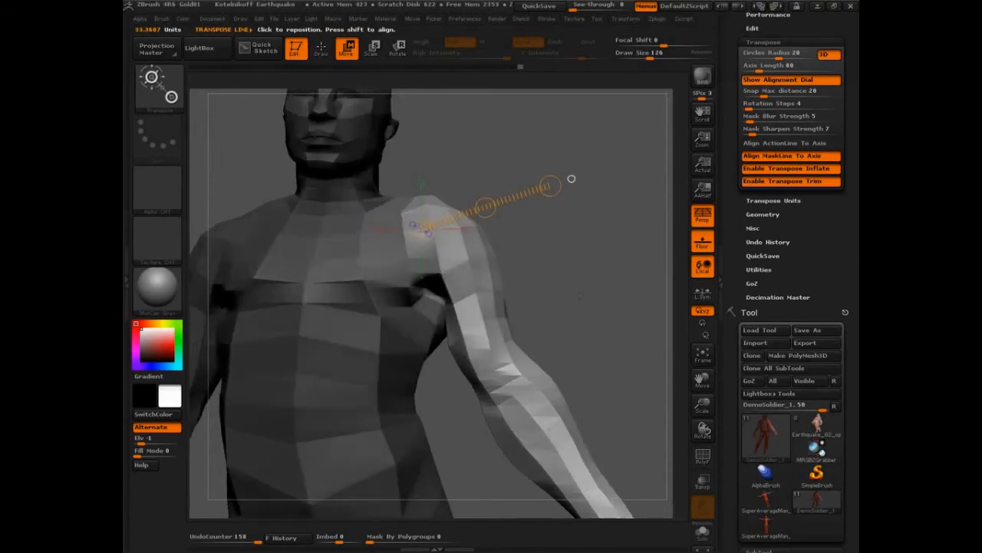
Step: Mask the body topologically down to the left upper arm and anchor a Transpose Rotate line at the shoulder
left_click(399, 46)
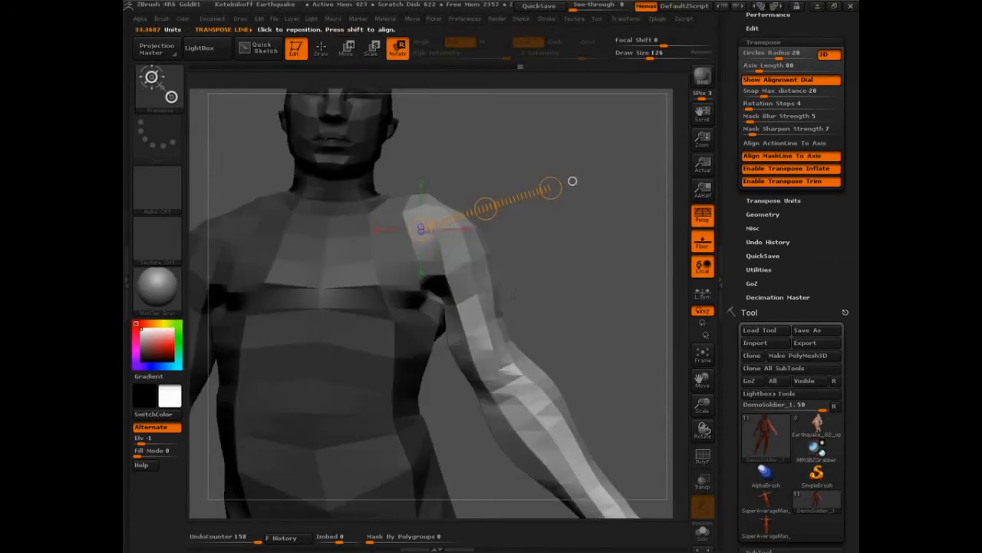
left_click_drag(599, 261, 399, 321)
left_click_drag(242, 315, 371, 319)
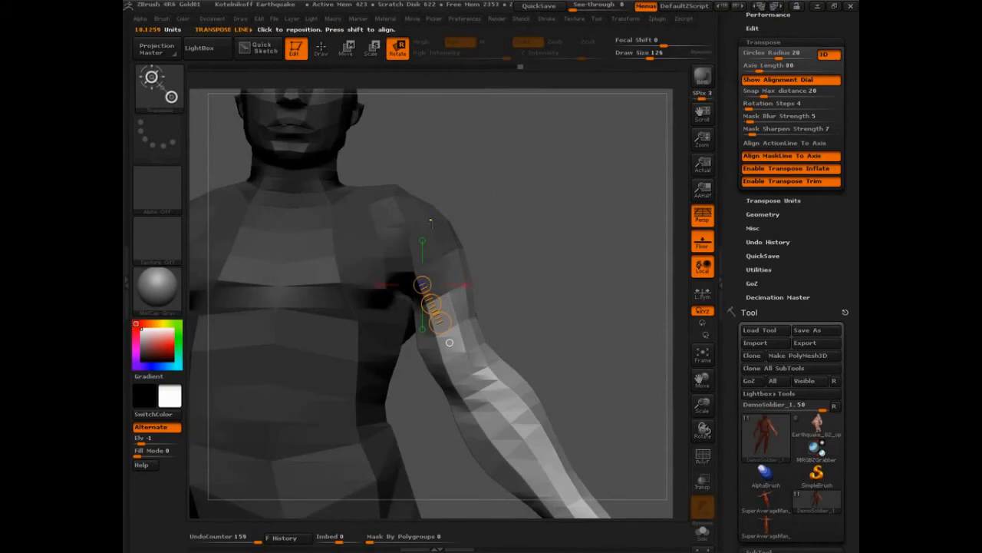
left_click_drag(431, 224, 453, 305, "ctrl")
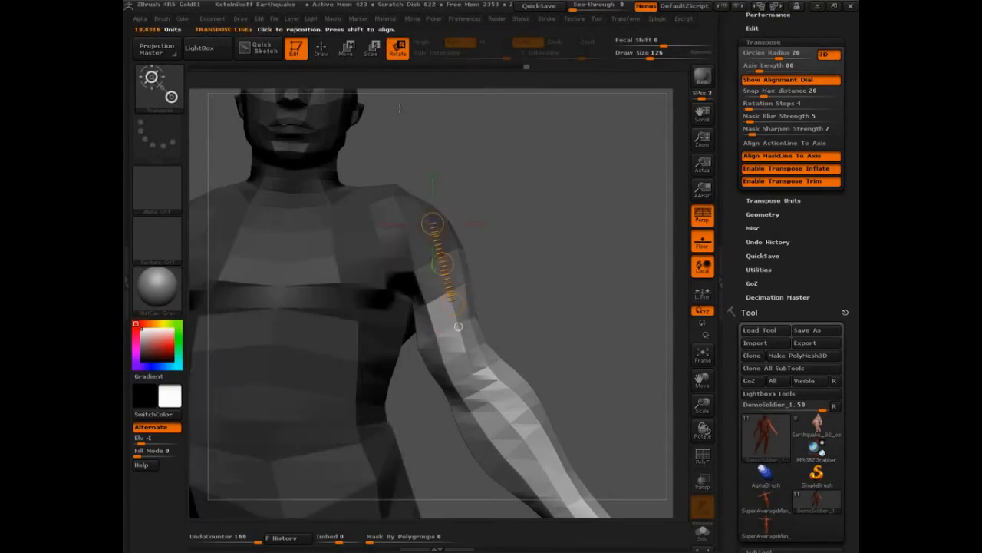
left_click_drag(405, 221, 579, 198)
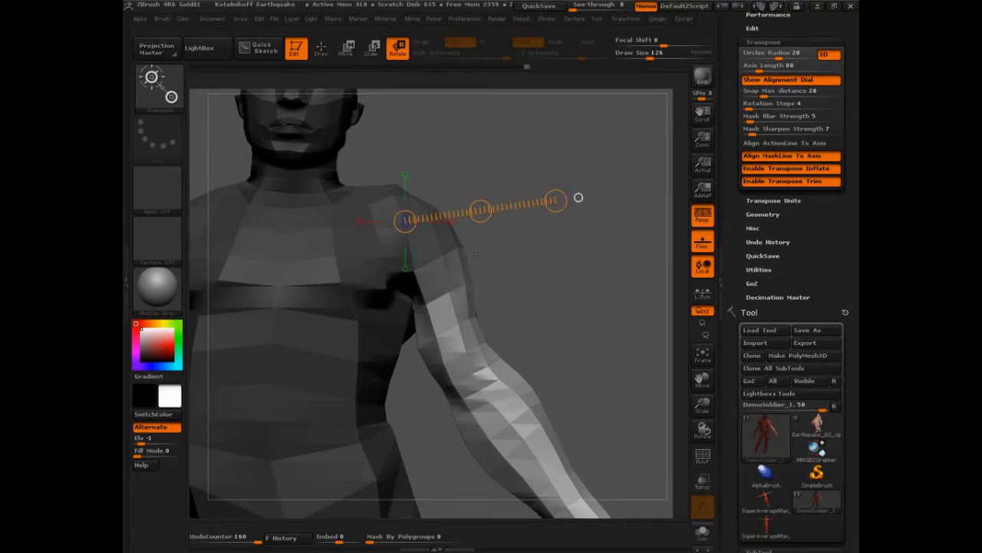
left_click_drag(476, 254, 479, 219)
Step: Re-mask the body topologically from the left shoulder so that the whole arm stays free
left_click_drag(522, 151, 321, 159, "alt")
left_click_drag(509, 249, 527, 313)
key("ctrl+z")
left_click_drag(495, 342, 487, 292)
left_click_drag(339, 204, 483, 155, "ctrl")
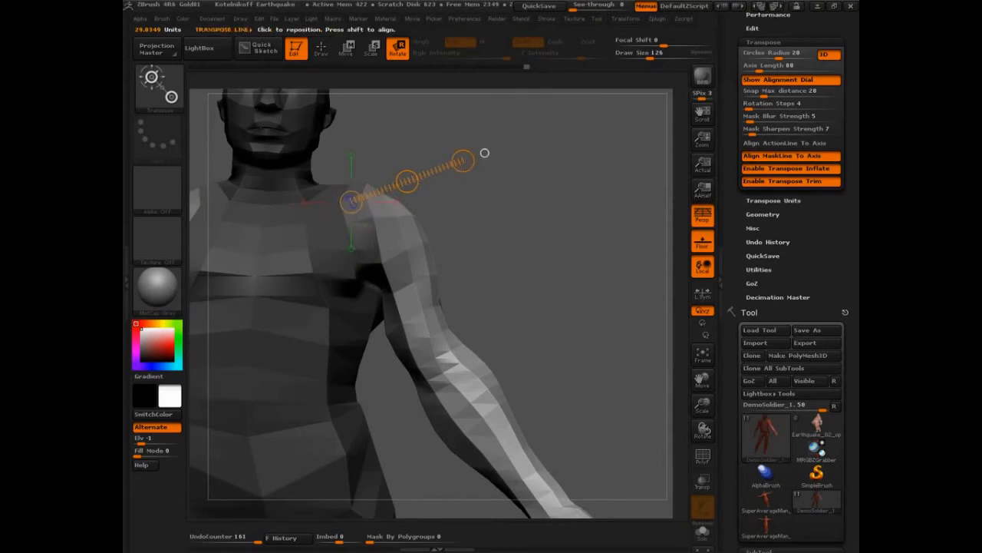
Step: Try rotating the left arm from different pivot points at the shoulder and chest, undoing the attempts
left_click_drag(406, 181, 353, 221)
key("ctrl+z")
left_click_drag(298, 266, 287, 323)
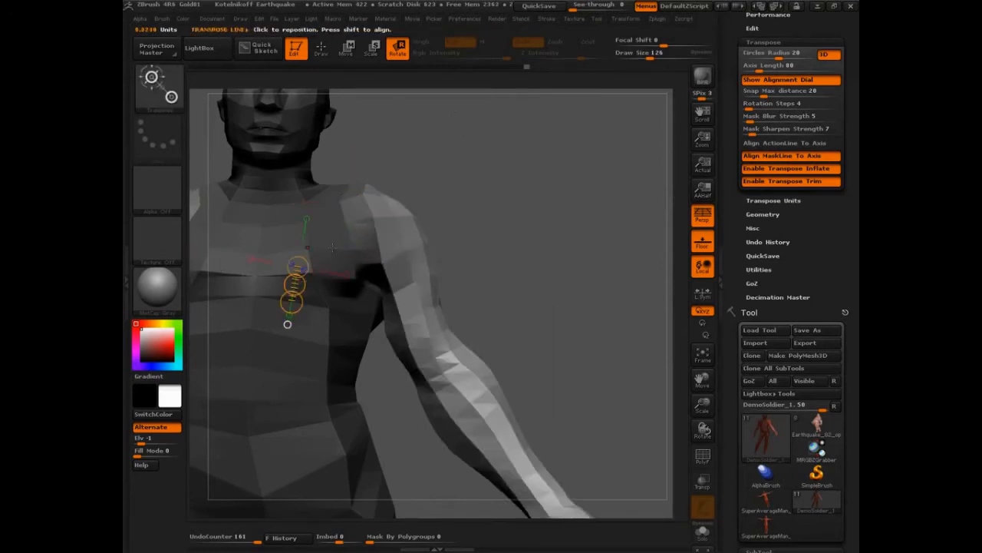
mouse_move(338, 203)
left_mouse_down()
mouse_move(513, 177)
mouse_move(453, 108)
left_mouse_up()
key("ctrl+z")
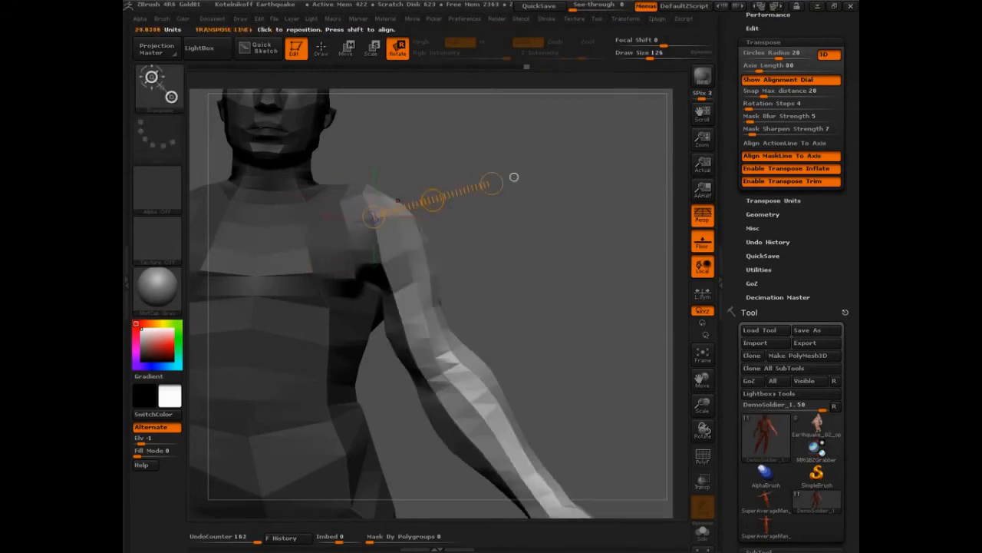
Step: Rotate the left arm steeply overhead about the shoulder joint and check it from behind
mouse_move(309, 252)
left_mouse_down()
mouse_move(386, 246)
mouse_move(377, 215)
mouse_move(348, 187)
mouse_move(359, 195)
mouse_move(507, 160)
left_mouse_up()
key("ctrl+z")
left_click_drag(369, 218, 322, 147)
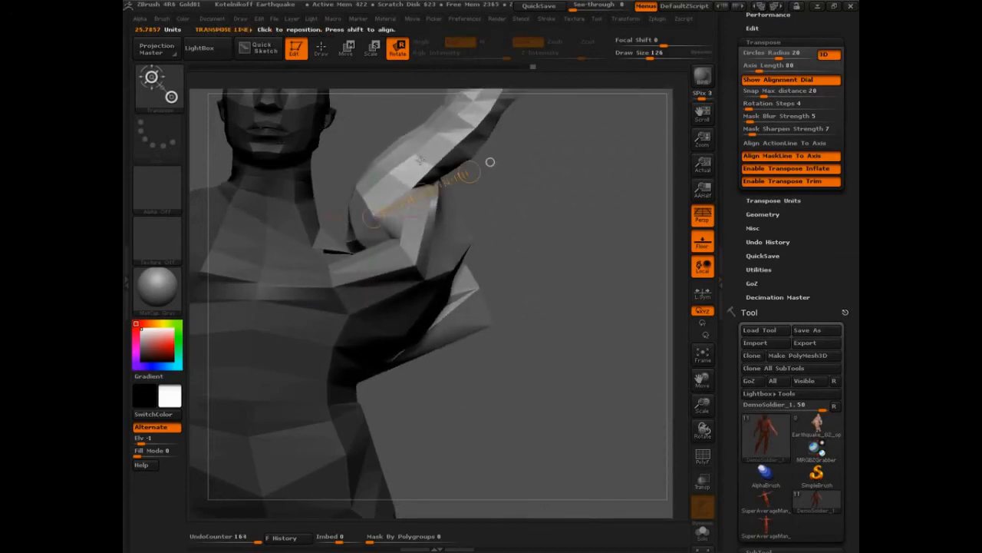
left_click_drag(495, 163, 250, 199)
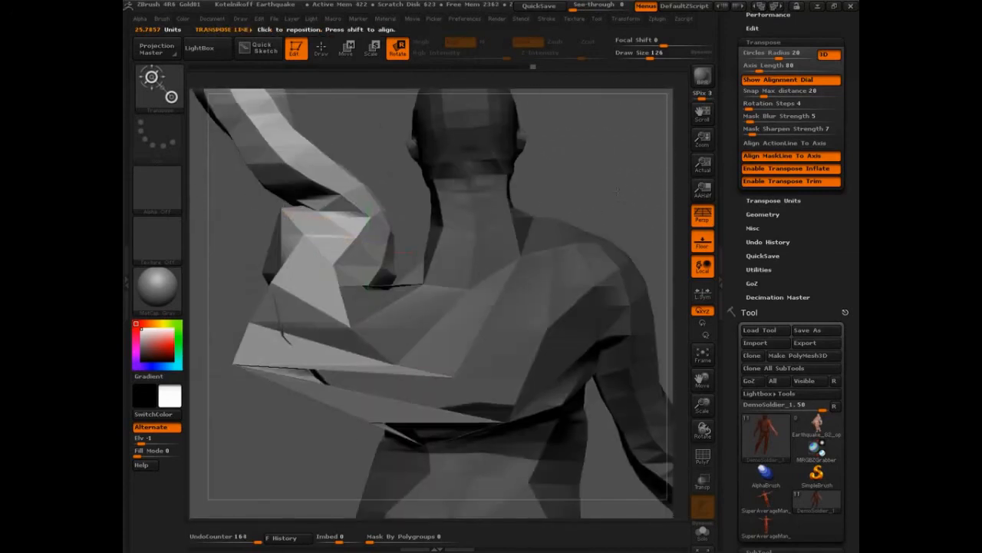
Step: Reposition the raised left arm at the shoulder with Transpose Move from the back and front views
left_click_drag(617, 191, 564, 142, "alt")
left_click(346, 57)
mouse_move(309, 265)
left_mouse_down()
mouse_move(322, 248)
mouse_move(308, 259)
left_mouse_up()
left_click_drag(250, 238, 492, 212)
left_click_drag(429, 242, 438, 221)
left_click_drag(518, 333, 536, 309, "alt")
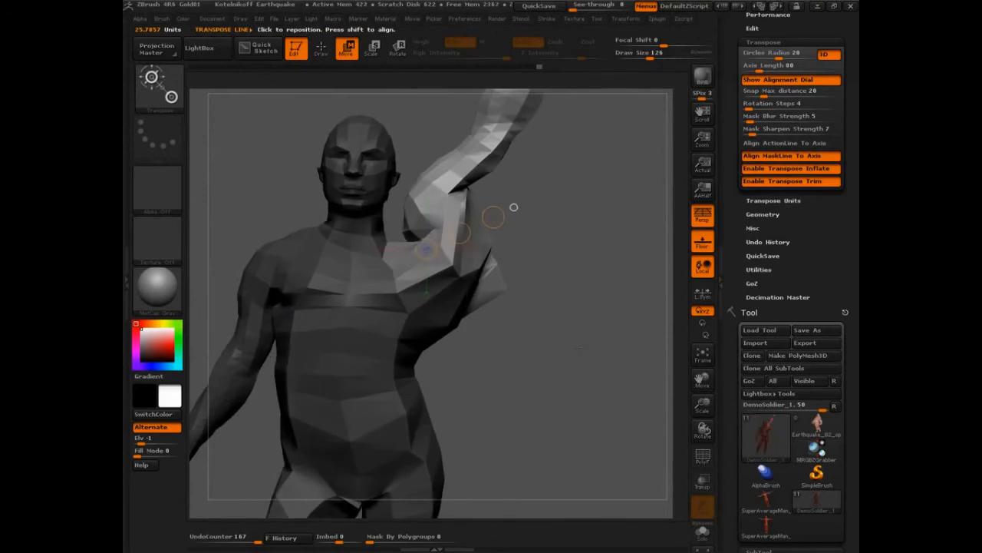
Step: Rotate the raised left arm closer to the head with a horizontal Transpose line anchored at the shoulder
left_click(321, 51)
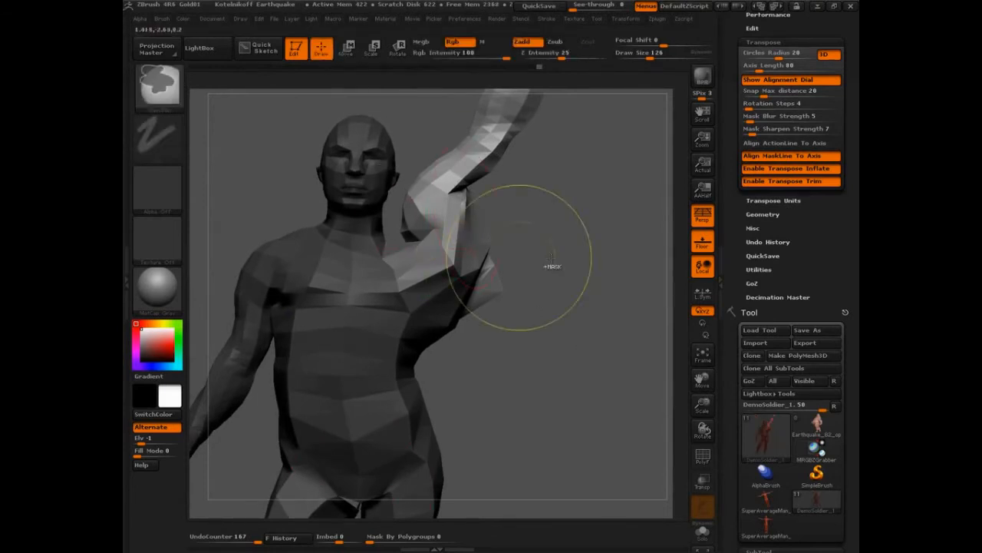
left_click_drag(494, 264, 547, 266)
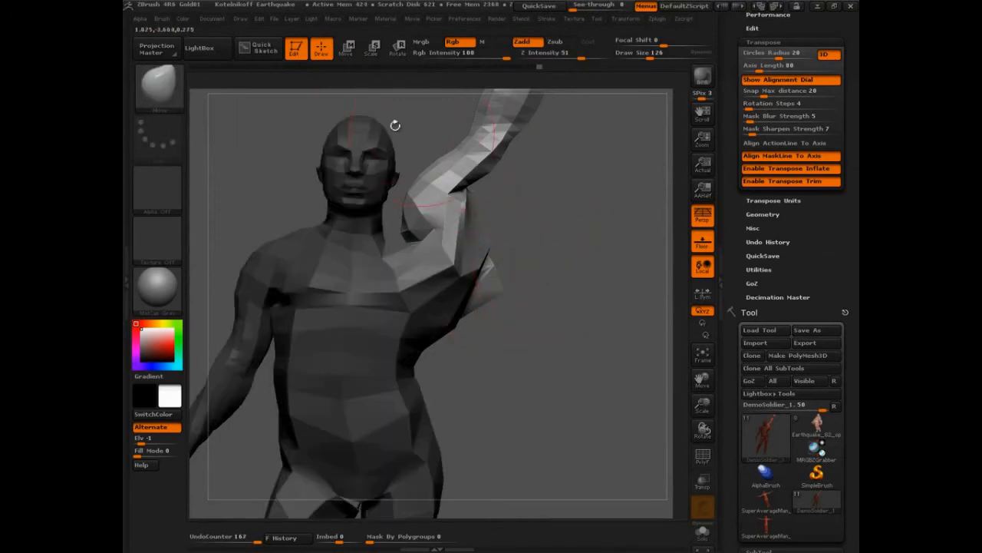
left_click(399, 48)
left_click_drag(421, 212, 513, 184)
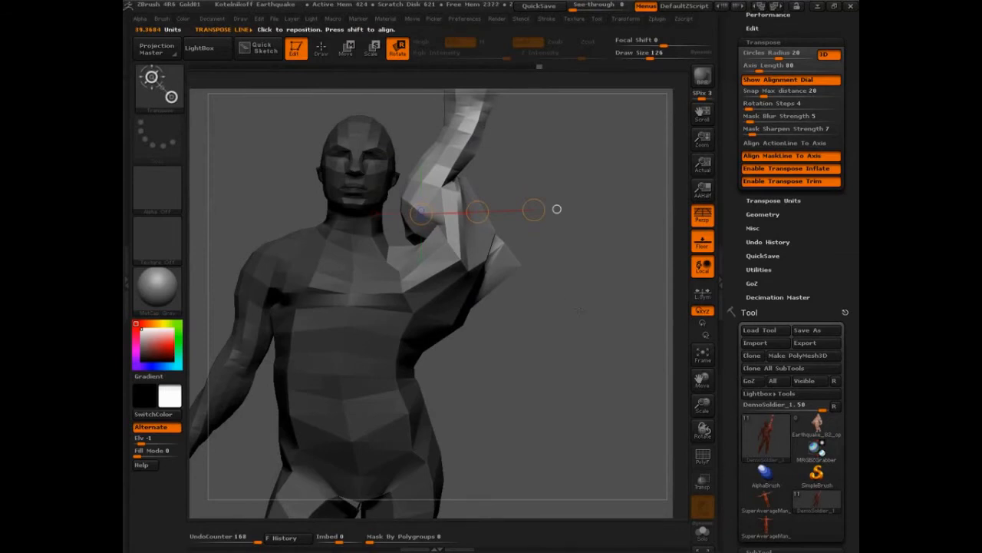
key("ctrl+shift")
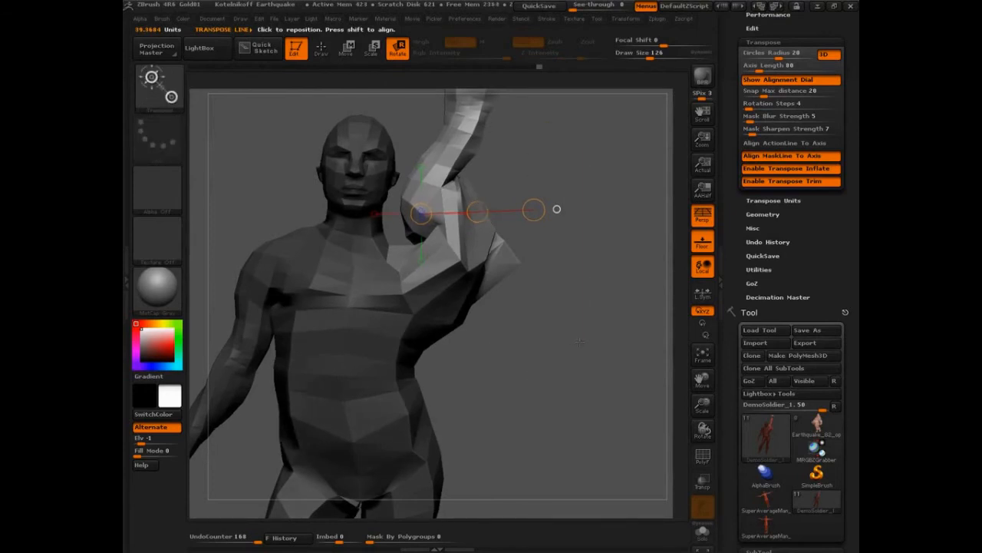
Step: Clear the mask and smooth the collapsed left armpit and shoulder from the front
left_click(332, 53)
left_click_drag(568, 269, 562, 292, "ctrl")
mouse_move(503, 270)
left_mouse_down("shift")
mouse_move(469, 247)
mouse_move(465, 227)
left_mouse_up("shift")
mouse_move(464, 230)
left_mouse_down("shift")
mouse_move(426, 294)
mouse_move(449, 288)
mouse_move(437, 253)
left_mouse_up("shift")
Step: Work around the left shoulder, armpit and upper back, smoothing the stretched polygons and reshaping them with the Move brush
left_click_drag(527, 281, 353, 281)
mouse_move(475, 264)
left_mouse_down("shift")
mouse_move(458, 207)
mouse_move(461, 249)
mouse_move(469, 239)
mouse_move(531, 256)
left_mouse_up("shift")
mouse_move(418, 284)
left_mouse_down()
mouse_move(549, 292)
mouse_move(453, 287)
left_mouse_up()
left_click_drag(554, 293, 533, 294)
mouse_move(482, 269)
left_mouse_down("shift")
mouse_move(488, 303)
mouse_move(530, 342)
left_mouse_up("shift")
mouse_move(510, 311)
left_mouse_down("shift")
mouse_move(529, 334)
mouse_move(572, 330)
mouse_move(531, 335)
left_mouse_up("shift")
left_click_drag(371, 339, 424, 320)
mouse_move(522, 334)
left_mouse_down("shift")
mouse_move(560, 344)
mouse_move(516, 311)
mouse_move(537, 283)
mouse_move(506, 290)
mouse_move(548, 337)
mouse_move(584, 336)
left_mouse_up("shift")
mouse_move(420, 302)
left_mouse_down()
mouse_move(396, 293)
mouse_move(407, 323)
mouse_move(396, 340)
mouse_move(358, 261)
mouse_move(464, 221)
left_mouse_up()
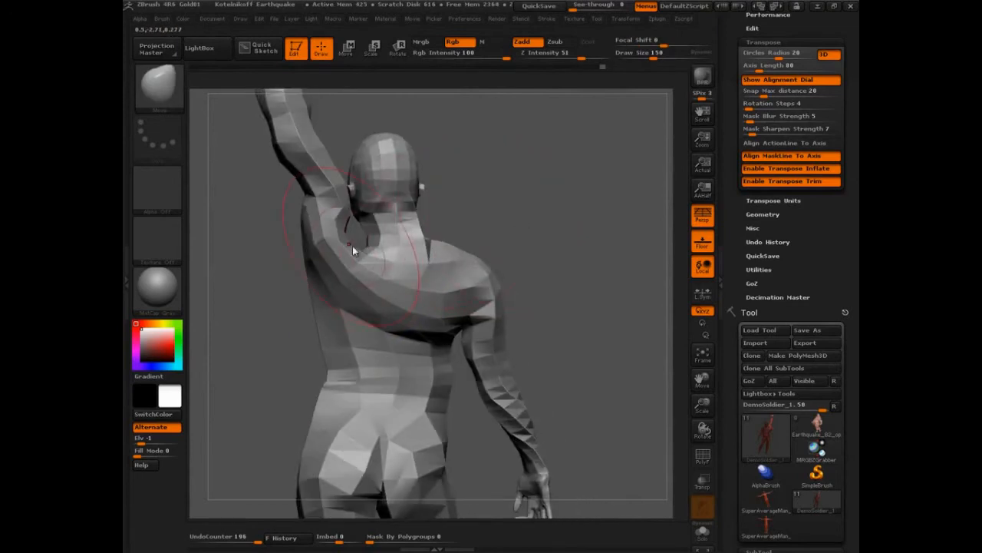
Step: Set the draw size to 101 and reshape the left trapezius and armpit around the raised arm with the Move brush
key("s")
mouse_move(353, 245)
left_mouse_down()
mouse_move(355, 234)
mouse_move(368, 240)
left_mouse_up()
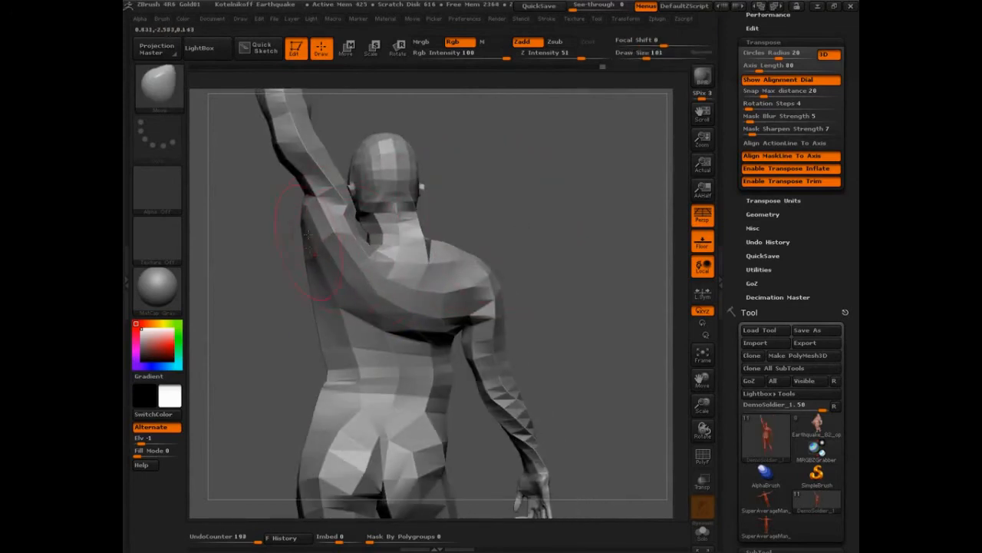
mouse_move(237, 294)
left_mouse_down()
mouse_move(349, 297)
mouse_move(367, 244)
mouse_move(323, 243)
mouse_move(319, 231)
mouse_move(352, 223)
left_mouse_up()
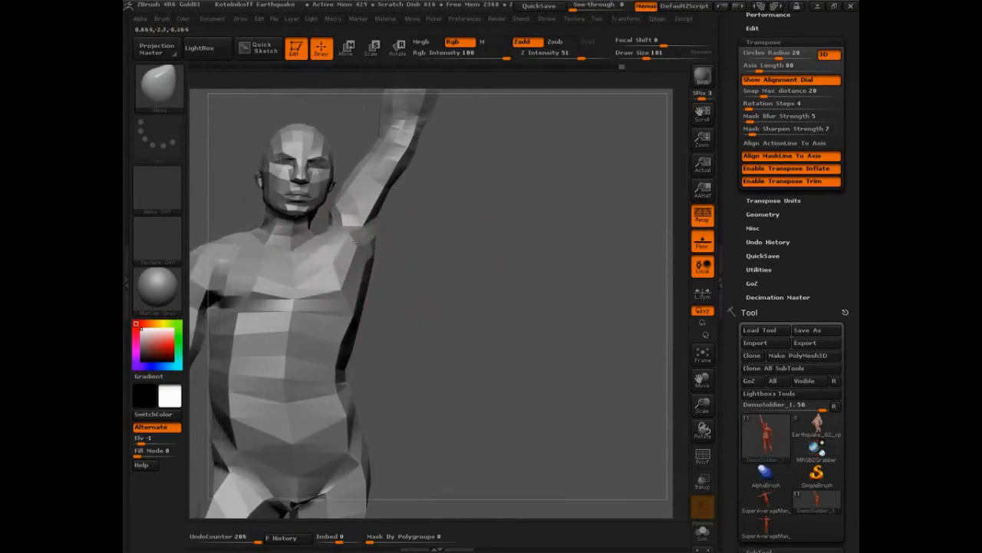
left_click_drag(334, 289, 336, 282)
mouse_move(410, 264)
left_mouse_down()
mouse_move(382, 259)
mouse_move(393, 229)
left_mouse_up()
mouse_move(459, 251)
left_mouse_down()
mouse_move(418, 248)
mouse_move(391, 267)
left_mouse_up()
mouse_move(498, 270)
left_mouse_down()
mouse_move(478, 272)
mouse_move(507, 270)
mouse_move(484, 261)
left_mouse_up()
key("ctrl+z")
Step: Switch masking to the lasso brush and mask the head
left_click_drag(383, 121, 320, 185, "ctrl")
left_click_drag(218, 166, 203, 146, "ctrl")
left_click(174, 97, "ctrl")
left_click(290, 146, "ctrl")
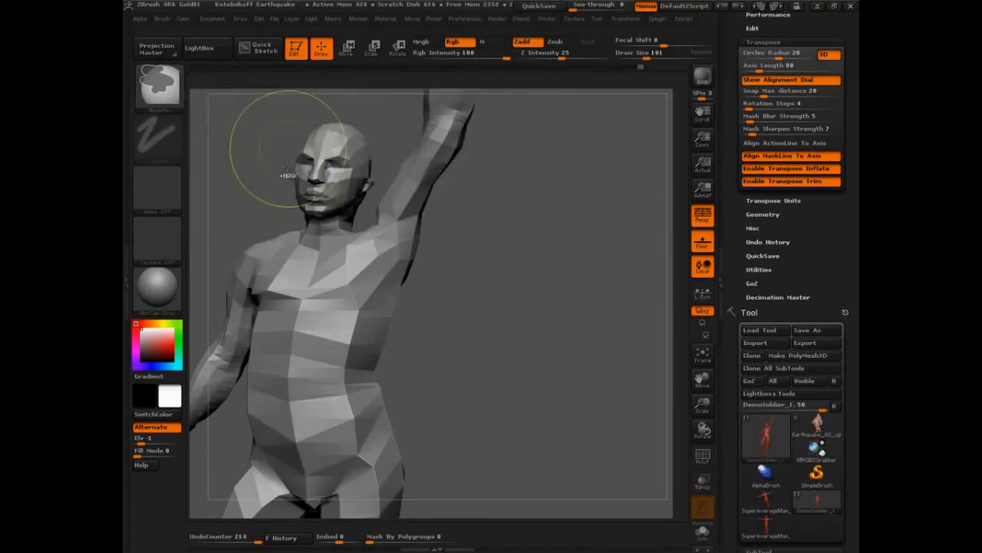
mouse_move(227, 193)
left_mouse_down("ctrl")
mouse_move(239, 155)
mouse_move(395, 141)
mouse_move(373, 203)
mouse_move(300, 238)
left_mouse_up("ctrl")
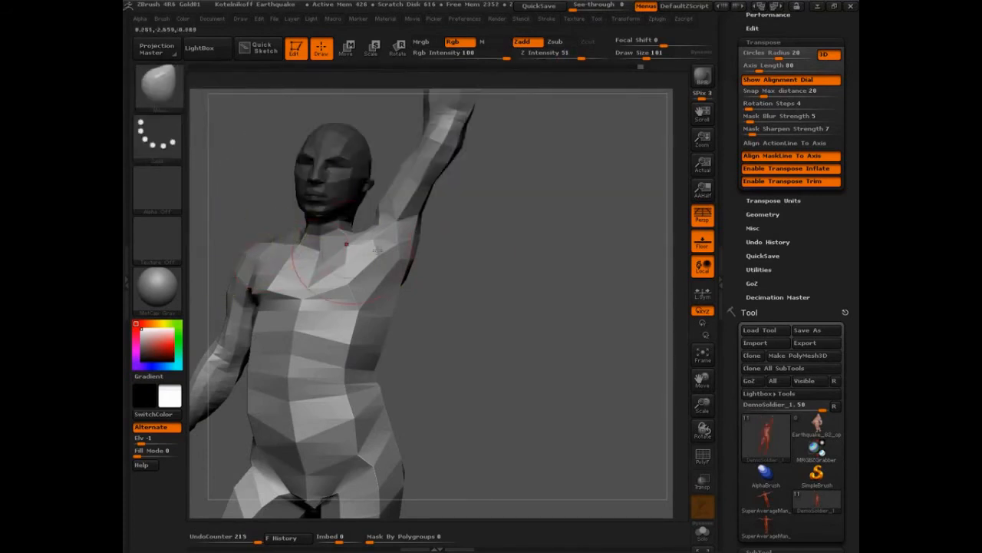
Step: Smooth the left side of the chest and armpit, then adjust the left trapezius beside the neck with the Move brush
left_click_drag(491, 269, 431, 260)
left_click_drag(373, 253, 403, 265, "shift")
left_click_drag(502, 278, 464, 282)
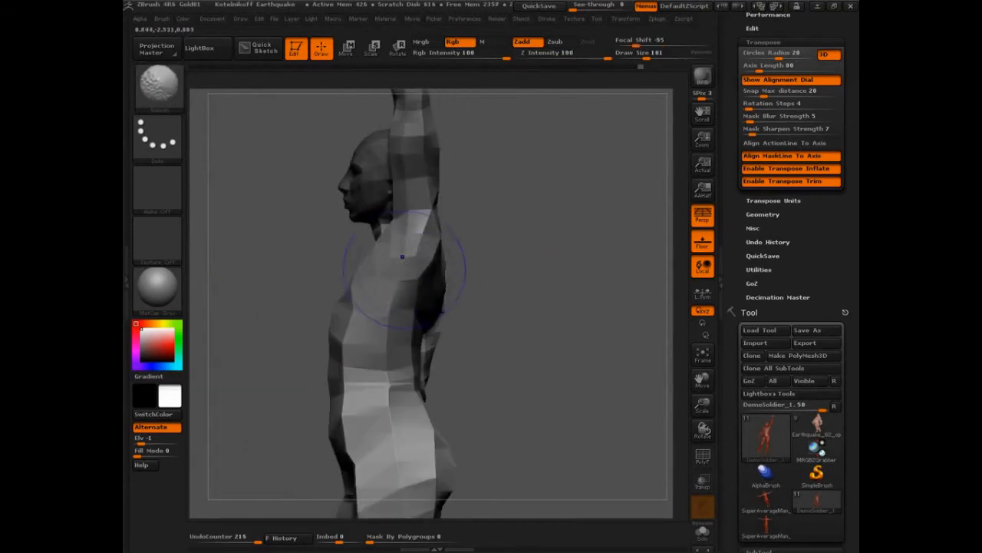
left_click_drag(406, 261, 420, 285, "shift")
left_click_drag(513, 296, 426, 299)
left_click_drag(606, 276, 549, 278)
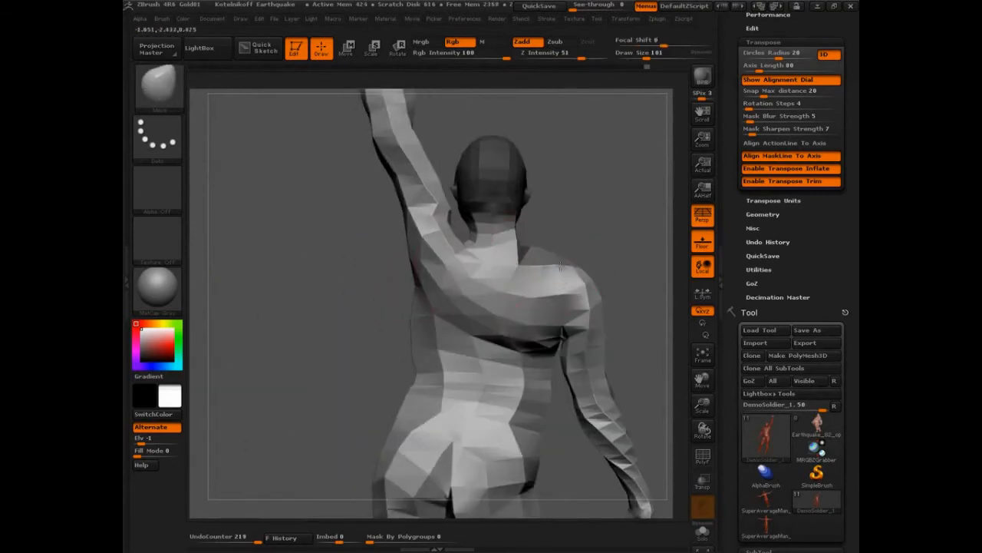
left_click_drag(452, 244, 466, 247)
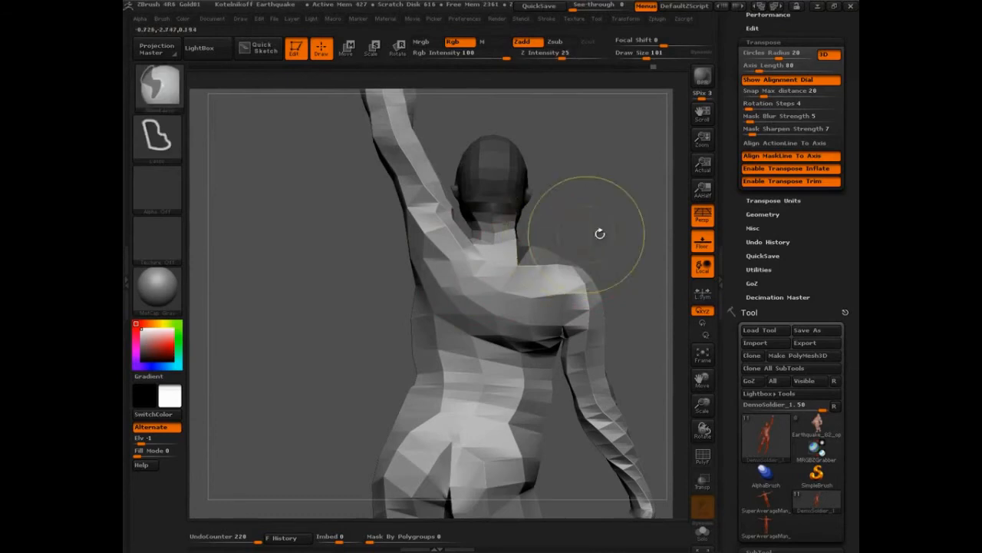
Step: Smooth the right trapezius and the crease across the upper back, then reshape the torso with the Move brush at draw size 165
left_click_drag(519, 269, 531, 257, "shift")
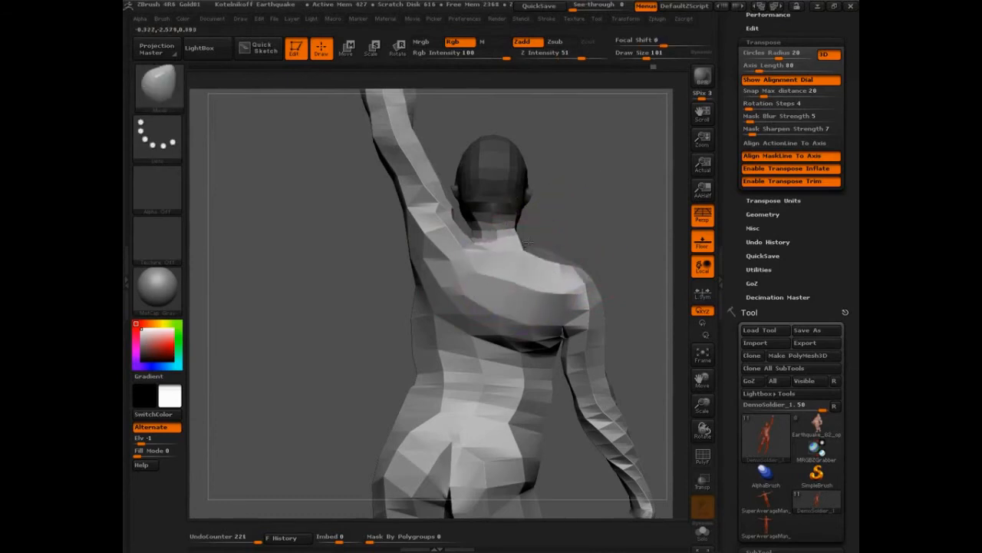
mouse_move(620, 256)
left_mouse_down()
mouse_move(636, 258)
mouse_move(619, 206)
mouse_move(554, 219)
left_mouse_up()
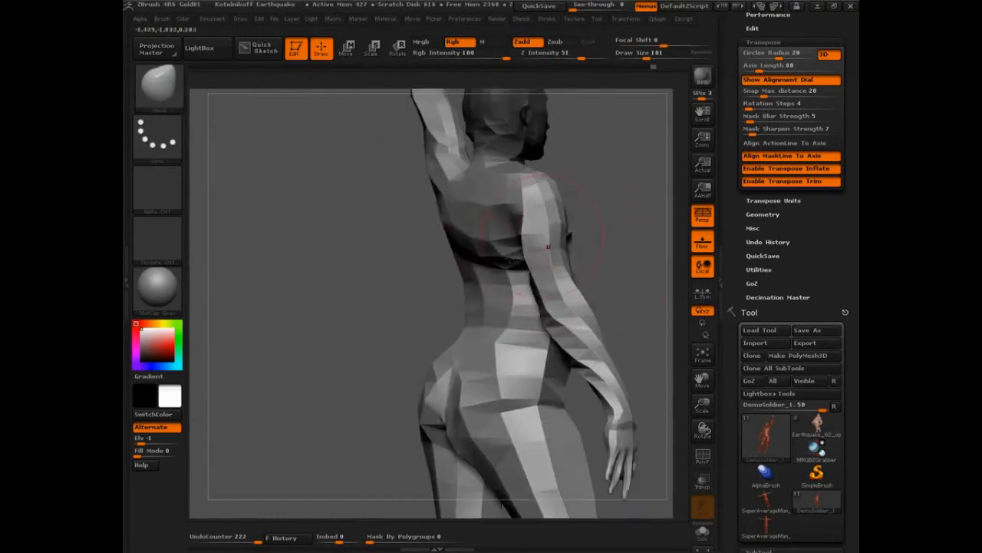
left_click_drag(501, 269, 496, 282, "shift")
mouse_move(585, 270)
left_mouse_down()
mouse_move(652, 273)
mouse_move(648, 266)
left_mouse_up()
left_click_drag(528, 265, 512, 264)
left_click_drag(585, 284, 546, 271)
key("s")
left_click_drag(542, 268, 569, 266)
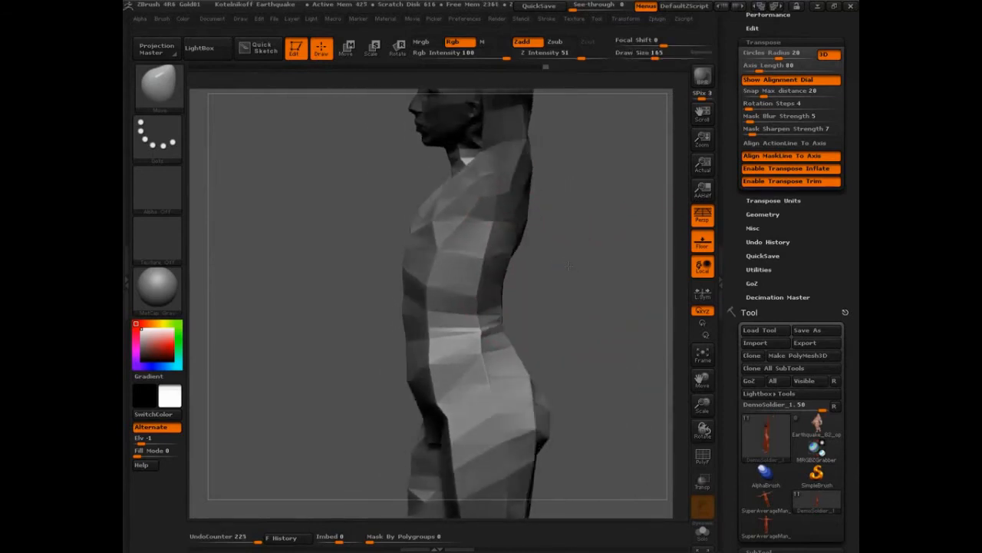
Step: Remove the mask from the head
key("ctrl+z")
key("ctrl+z")
key("ctrl+z")
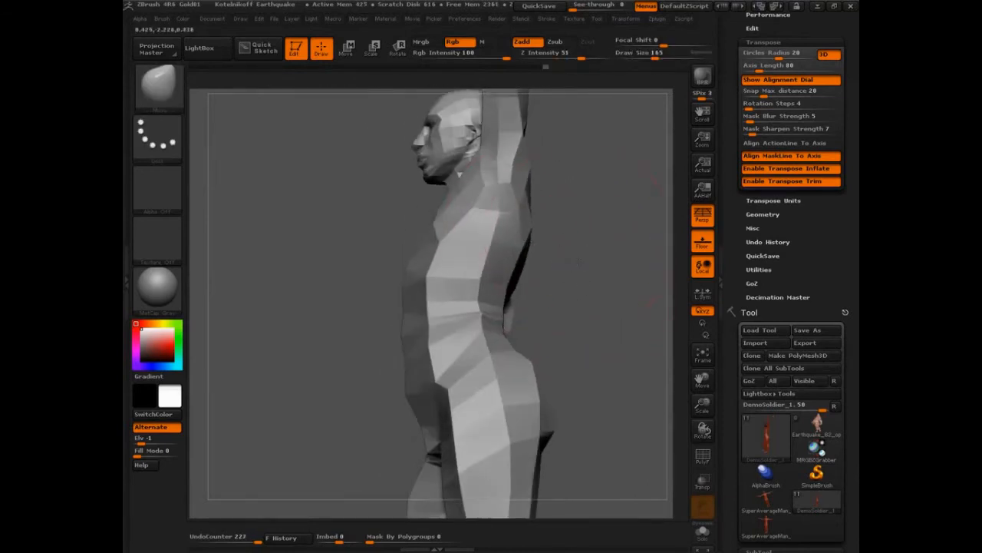
key("ctrl+z")
key("ctrl+z")
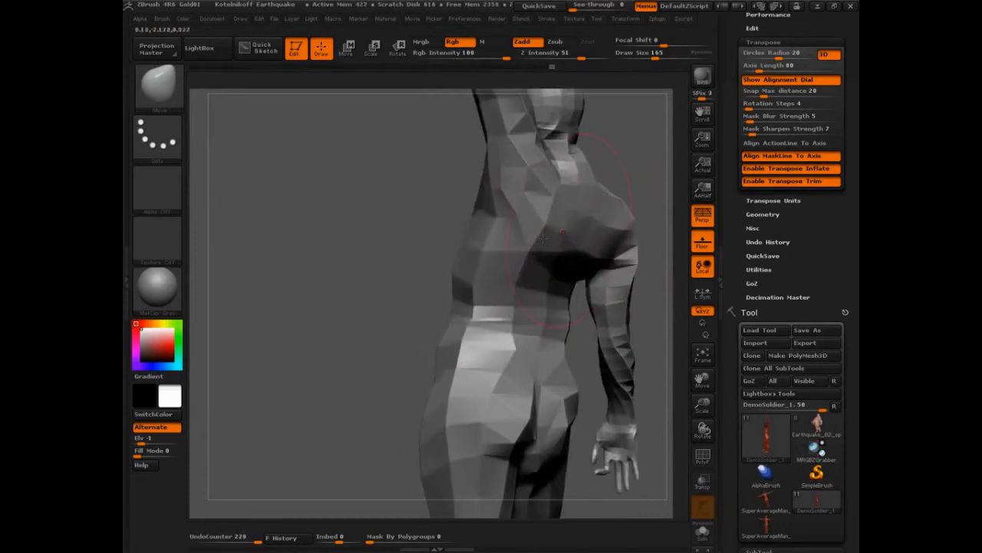
Step: Mask the whole head again with the lasso from the front view
left_click_drag(211, 173, 207, 280)
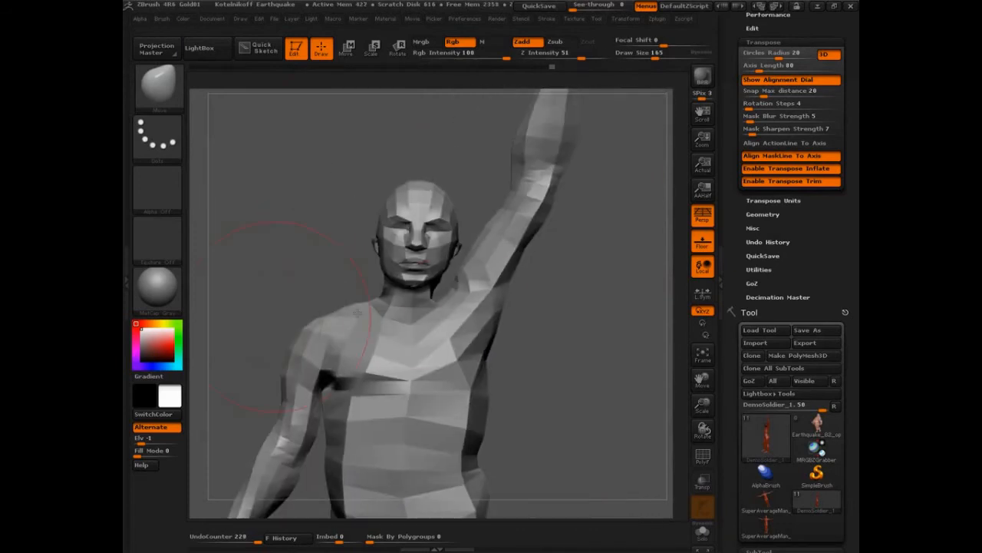
left_click_drag(568, 326, 527, 220, "alt")
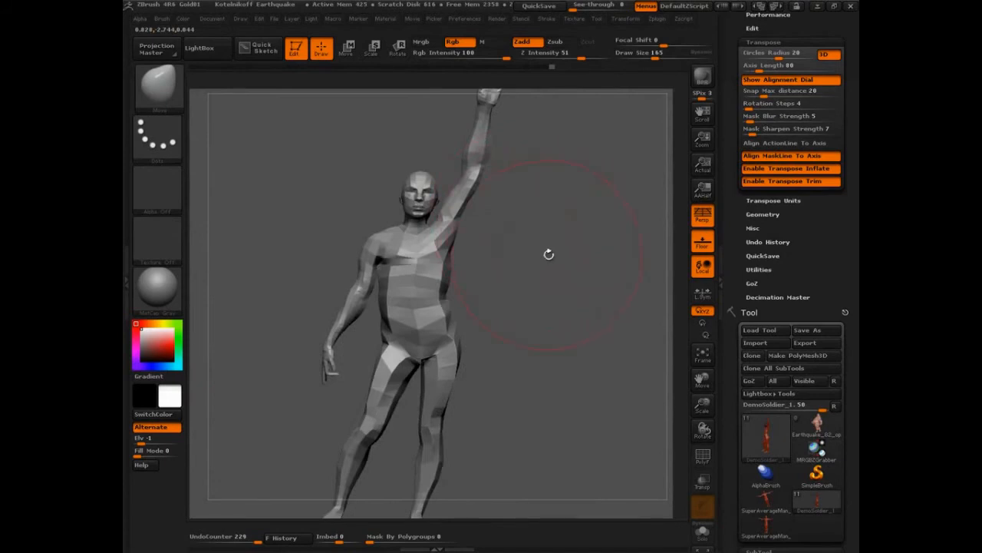
left_click_drag(527, 268, 470, 193, "alt")
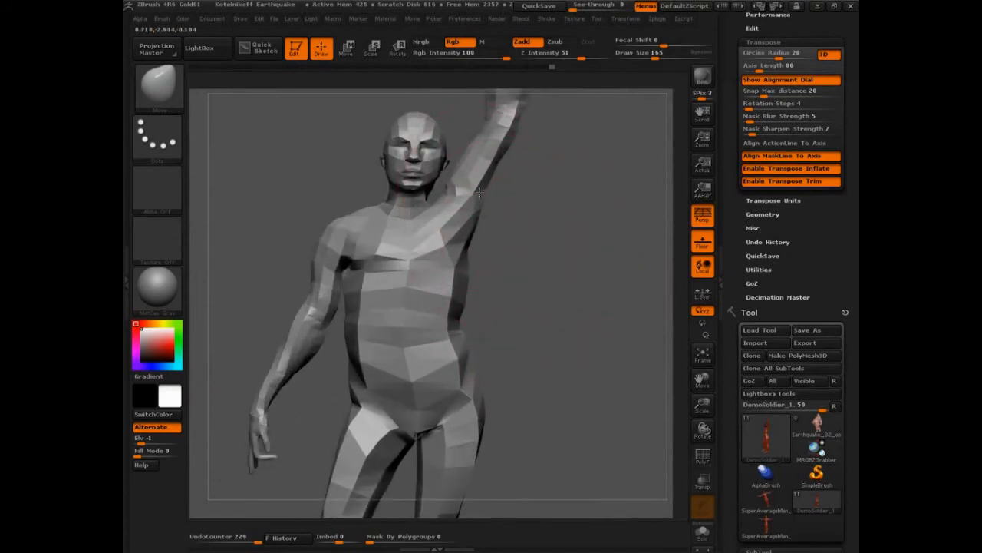
mouse_move(343, 105)
left_mouse_down("ctrl")
mouse_move(334, 181)
mouse_move(423, 200)
left_mouse_up("ctrl")
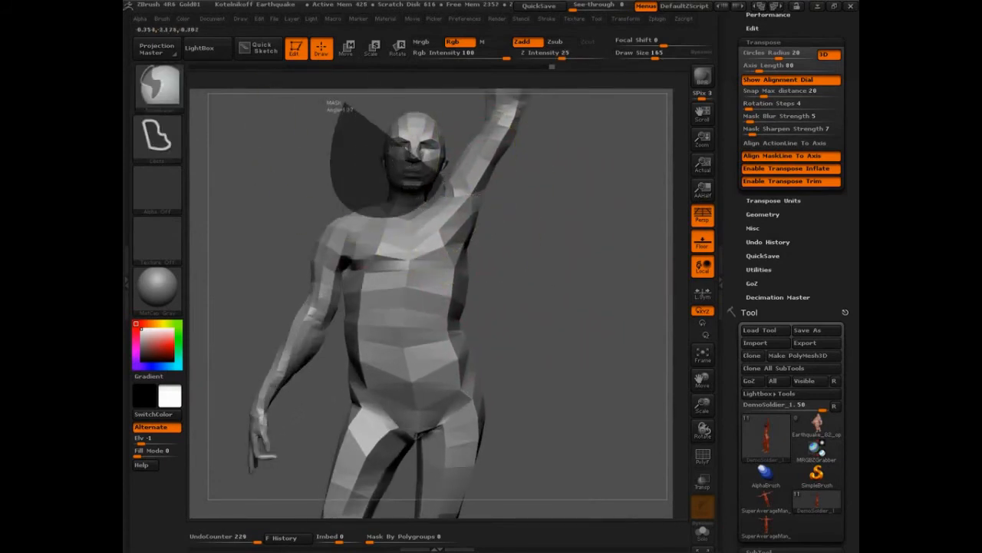
left_click_drag(415, 113, 357, 100, "ctrl")
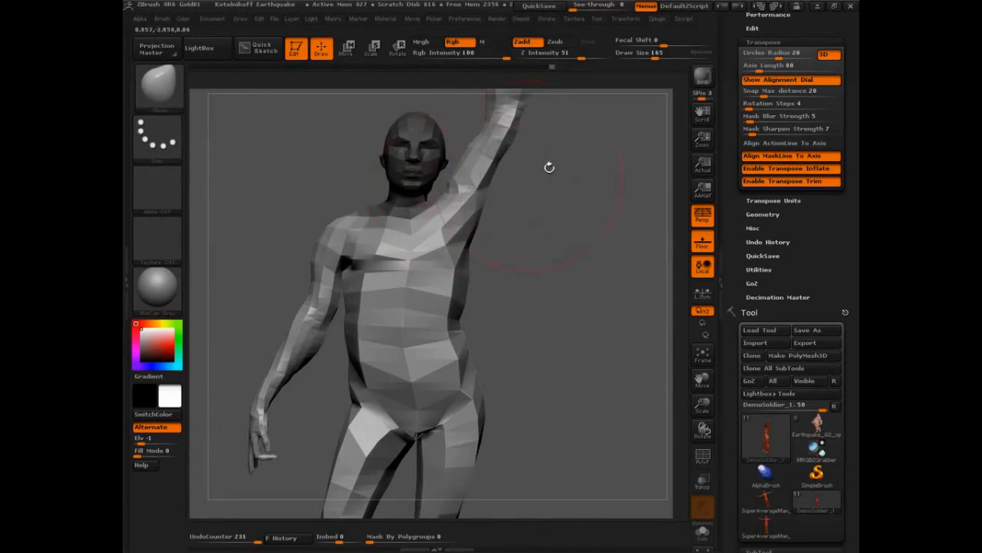
Step: Mask the body topologically up to the left upper arm and slightly rotate the unmasked arm with Transpose Rotate
left_click_drag(549, 167, 546, 259, "alt")
left_click(396, 48)
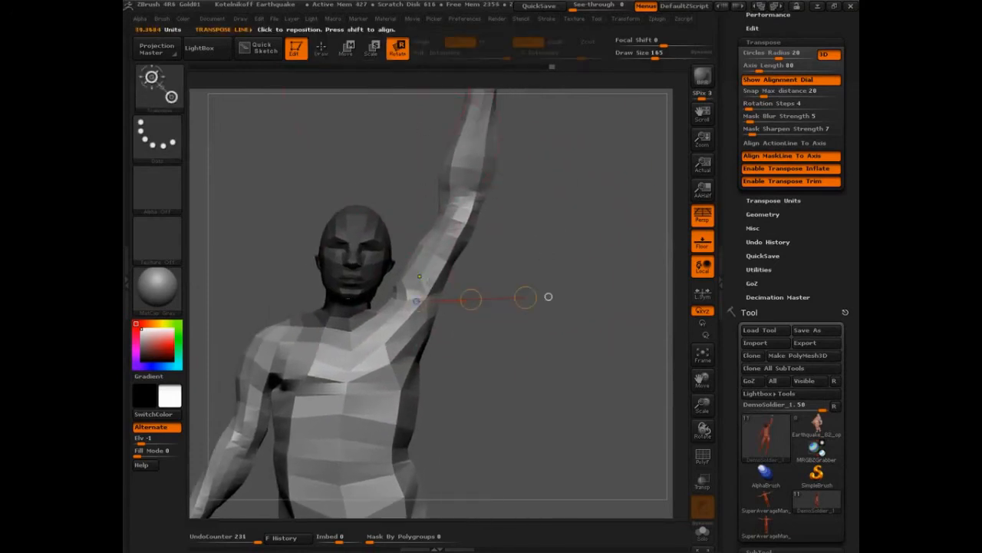
left_click_drag(412, 299, 447, 238, "ctrl")
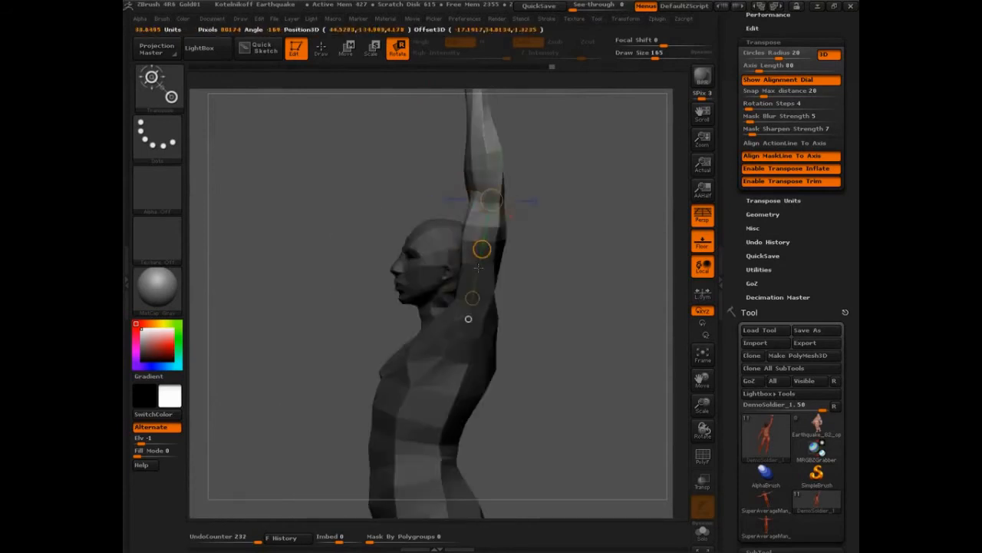
left_click_drag(524, 280, 584, 296)
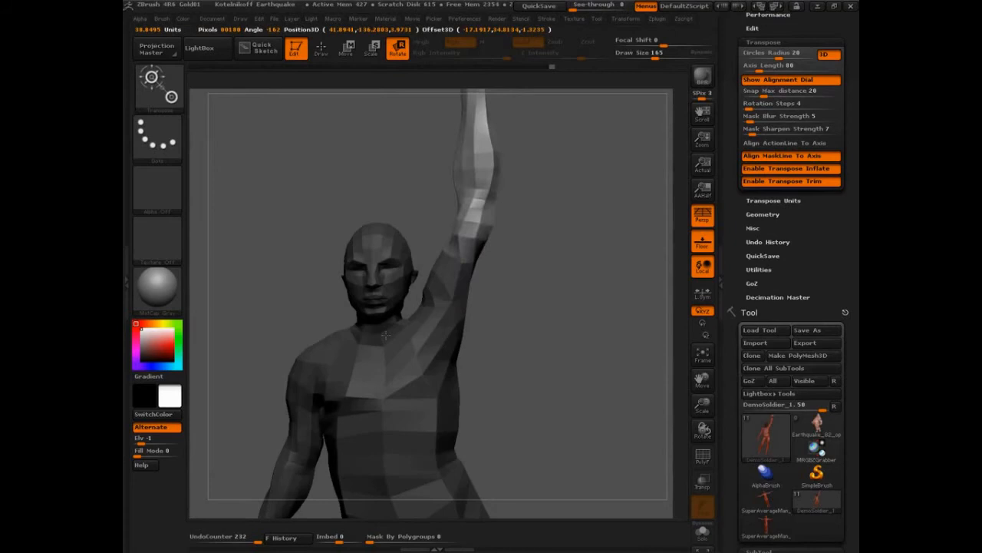
left_click_drag(385, 335, 350, 367)
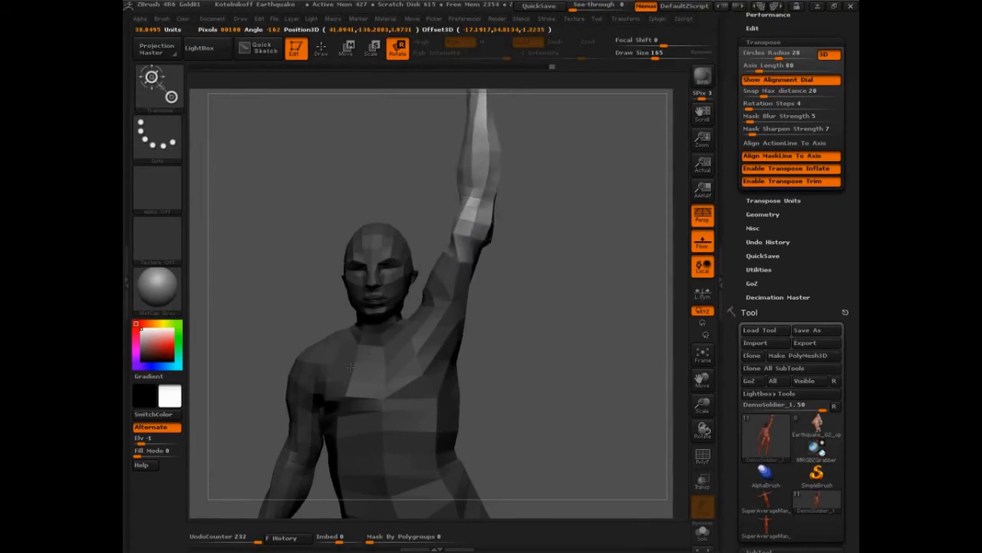
Step: Extend the topological mask up the left arm to the elbow, leaving the forearm and hand free
left_click_drag(554, 270, 536, 257)
left_click_drag(452, 265, 469, 204, "ctrl")
left_click_drag(535, 261, 505, 342)
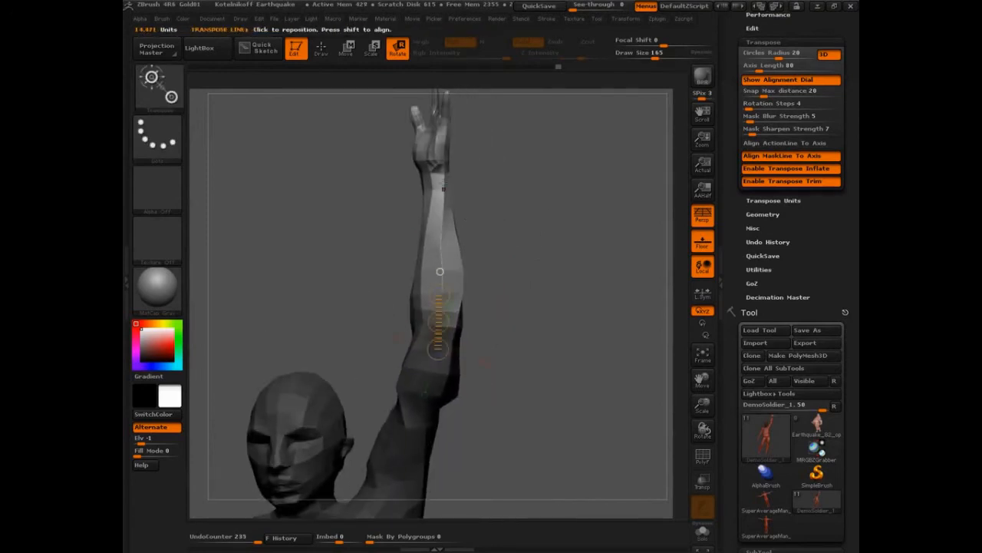
Step: Place the Transpose line along the left forearm, bend the forearm over the head, and return to drawing without the mask
left_click_drag(439, 272, 434, 346)
left_click_drag(574, 295, 528, 296)
left_click_drag(475, 196, 435, 351)
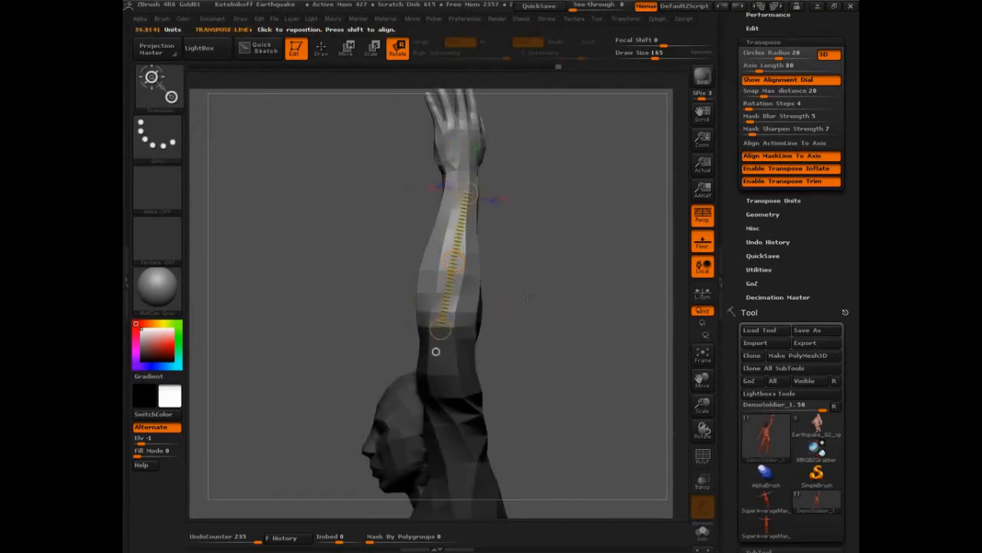
left_click_drag(526, 295, 492, 299)
left_click_drag(402, 329, 259, 247)
key("q")
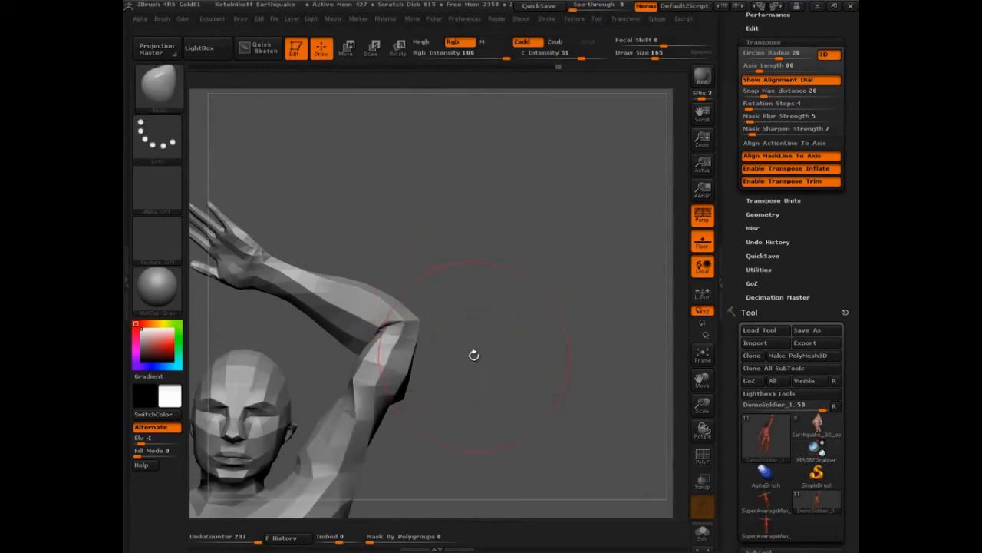
Step: Set the draw size to 118 and clean up the bent left elbow with the Move and Smooth brushes
left_click_drag(471, 353, 405, 293)
key("s")
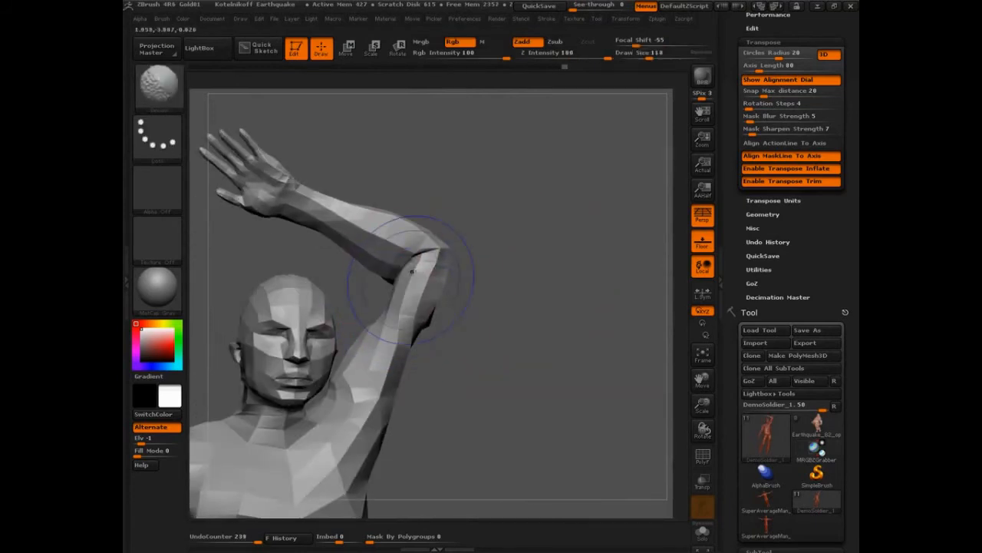
left_click_drag(481, 288, 432, 285)
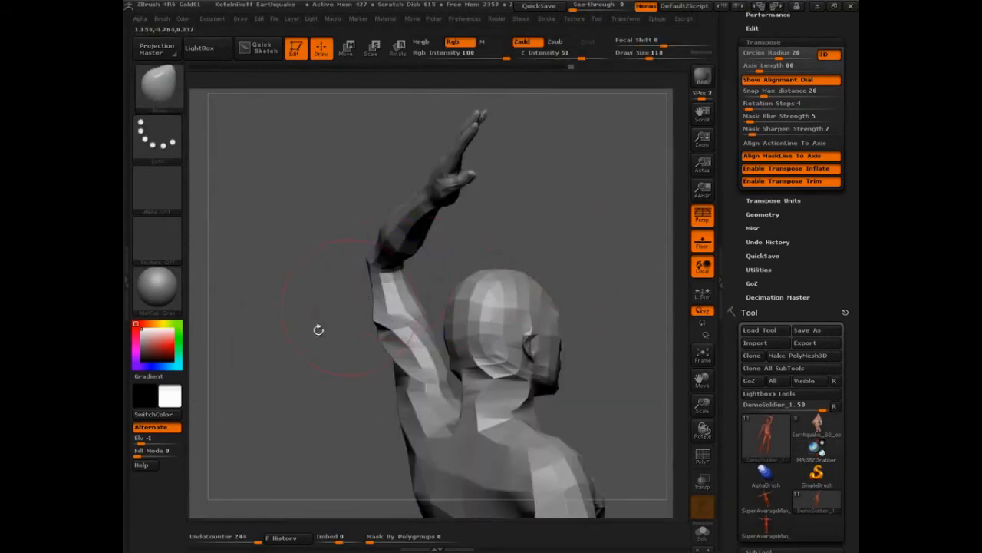
Step: Choose the Inflat brush at draw size 145 and add volume around the left elbow and upper arm
mouse_move(318, 329)
left_mouse_down()
mouse_move(361, 310)
mouse_move(371, 326)
mouse_move(398, 308)
left_mouse_up()
key("b")
key("i")
key("n")
key("s")
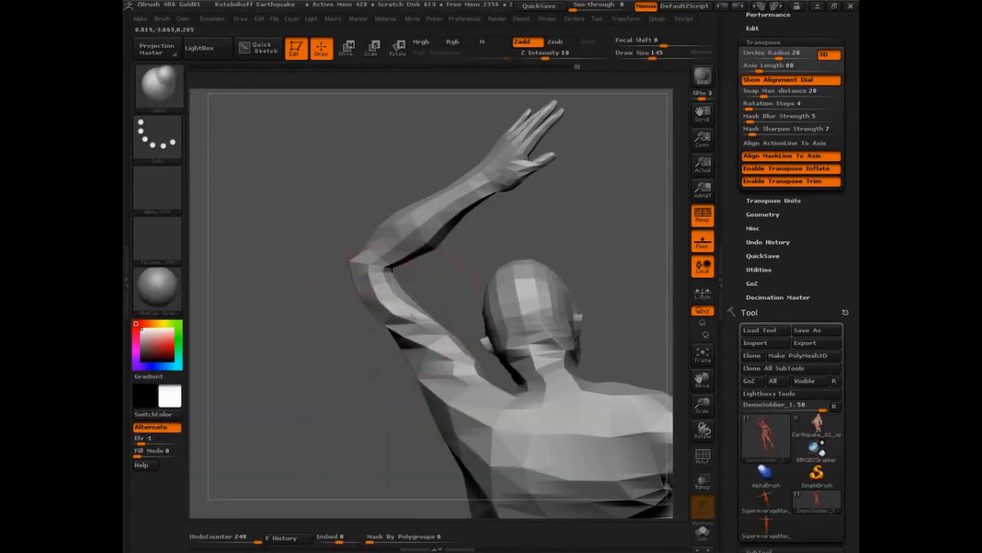
left_click_drag(570, 225, 407, 294)
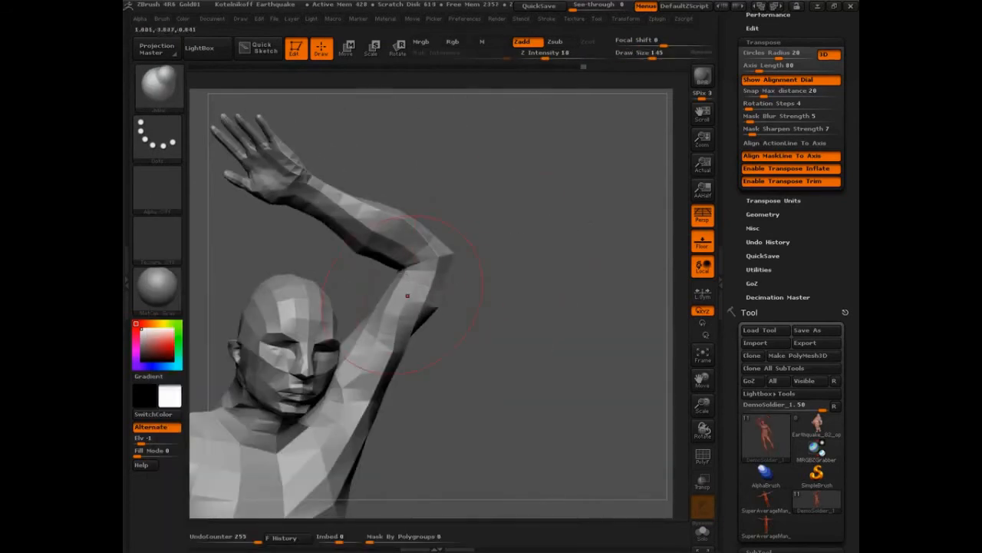
mouse_move(495, 285)
left_mouse_down()
mouse_move(439, 299)
mouse_move(438, 310)
left_mouse_up()
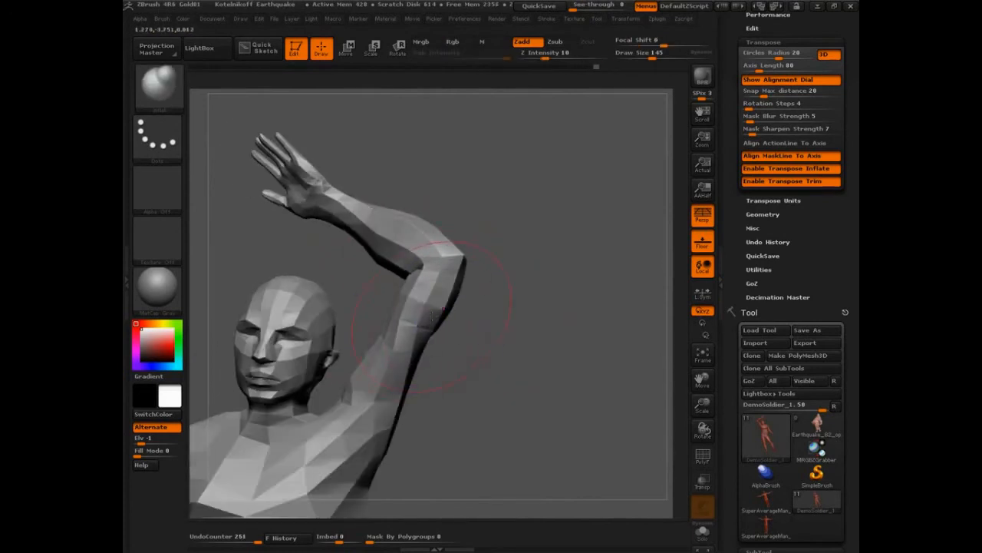
mouse_move(477, 346)
left_mouse_down()
mouse_move(497, 320)
mouse_move(382, 294)
left_mouse_up()
left_click_drag(324, 373, 370, 351)
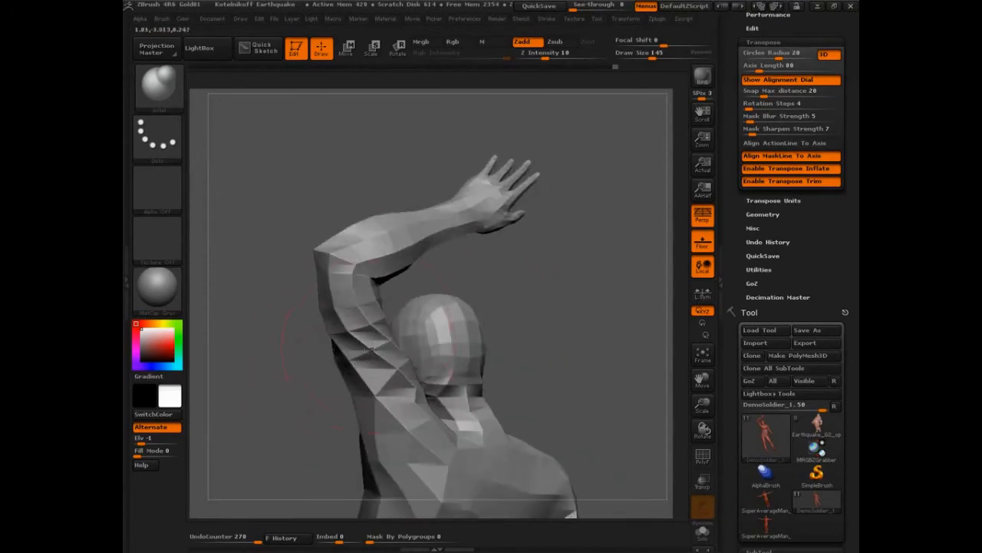
Step: Reshape the back of the raised upper arm and the elbow with the Move brush
left_click_drag(504, 303, 434, 298)
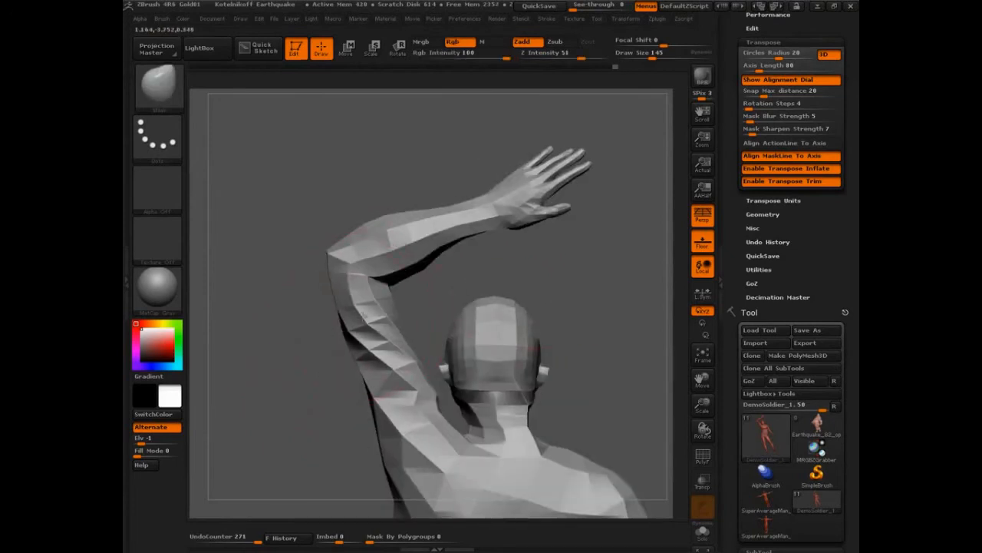
left_click_drag(418, 390, 402, 436)
left_click_drag(327, 386, 345, 273)
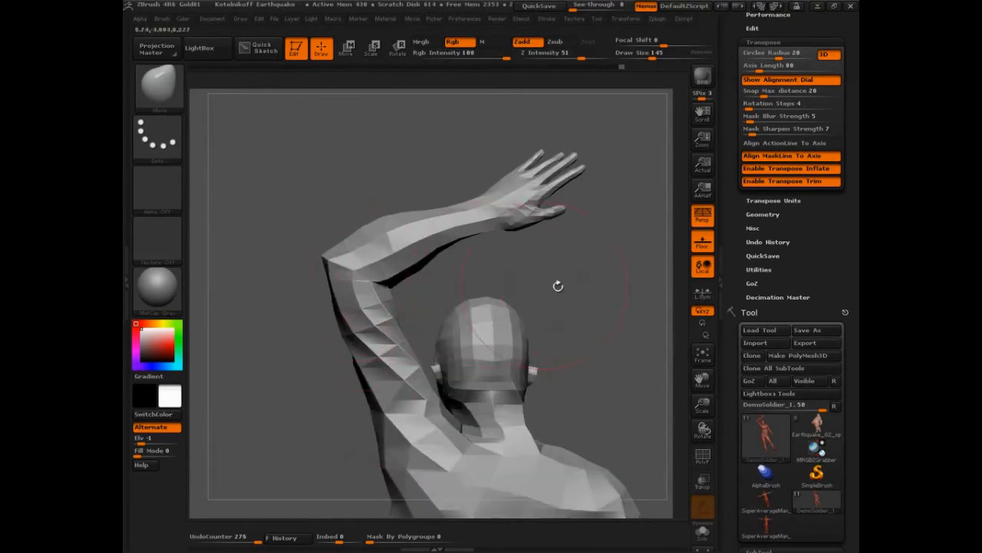
Step: Switch to Transpose Move and draw a vertical action line from the chin to the top of the head
left_click_drag(558, 286, 552, 256)
left_click(348, 50)
left_click_drag(643, 304, 476, 322)
left_click_drag(441, 377, 635, 313, "alt")
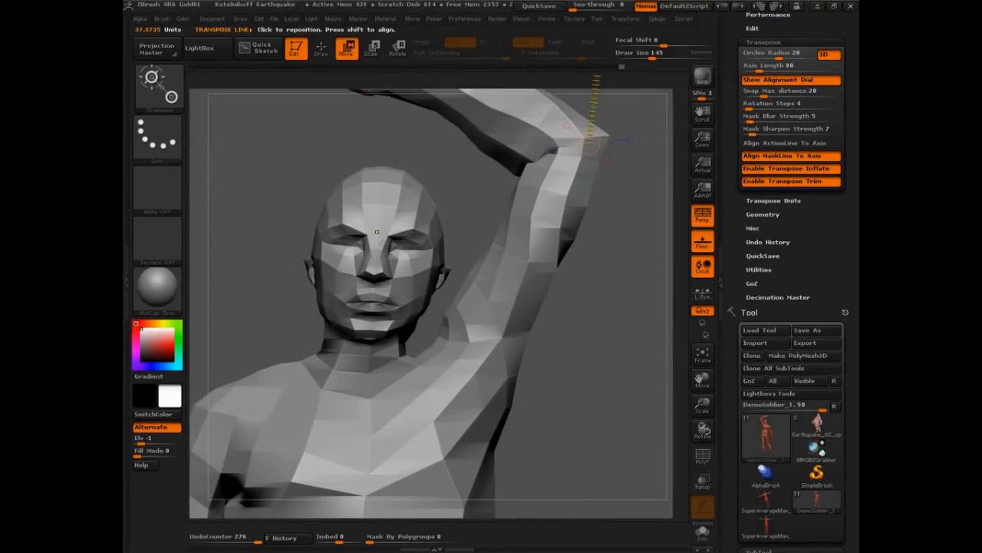
left_click_drag(372, 336, 384, 136)
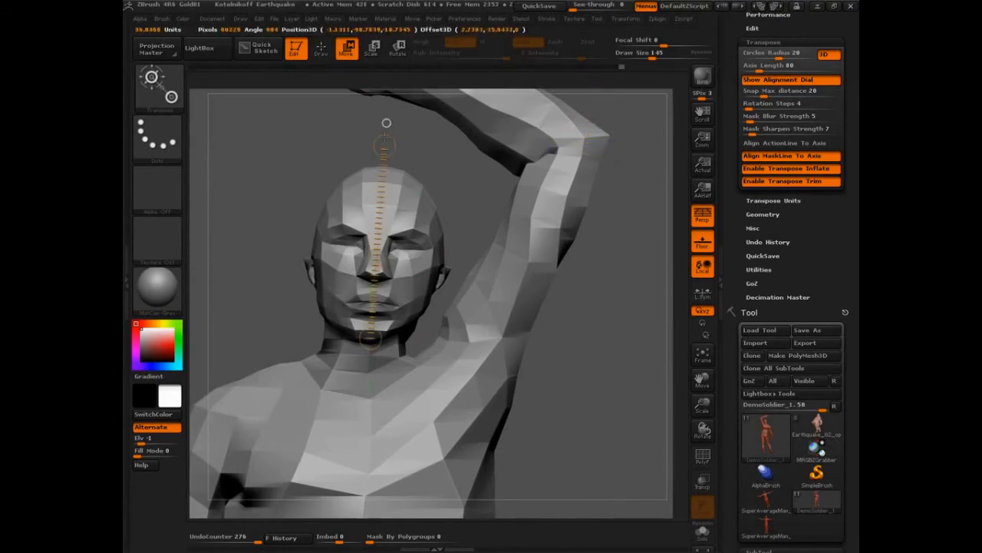
left_click_drag(483, 159, 390, 161)
left_click_drag(371, 135, 371, 163)
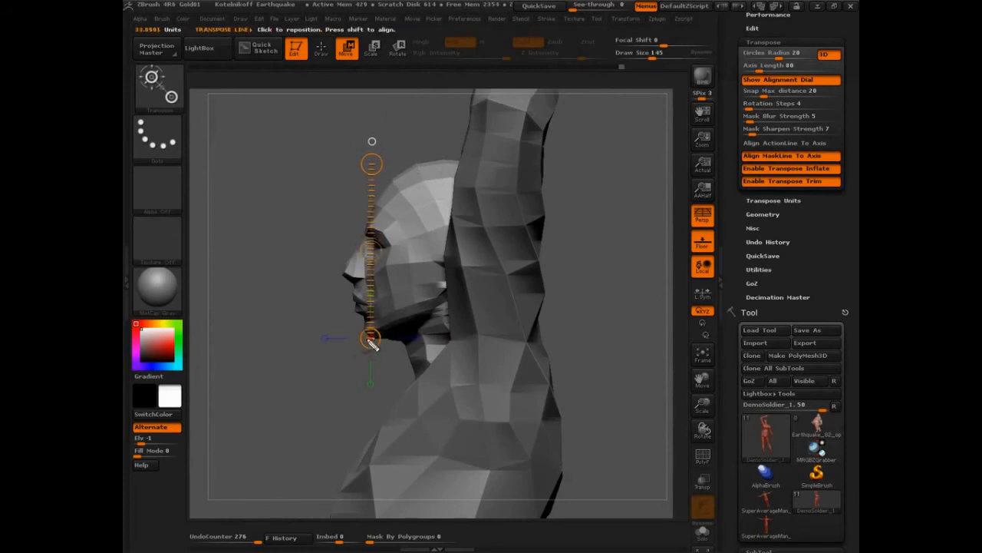
left_click_drag(343, 340, 450, 330)
left_click_drag(315, 164, 517, 158)
left_click_drag(297, 234, 297, 275)
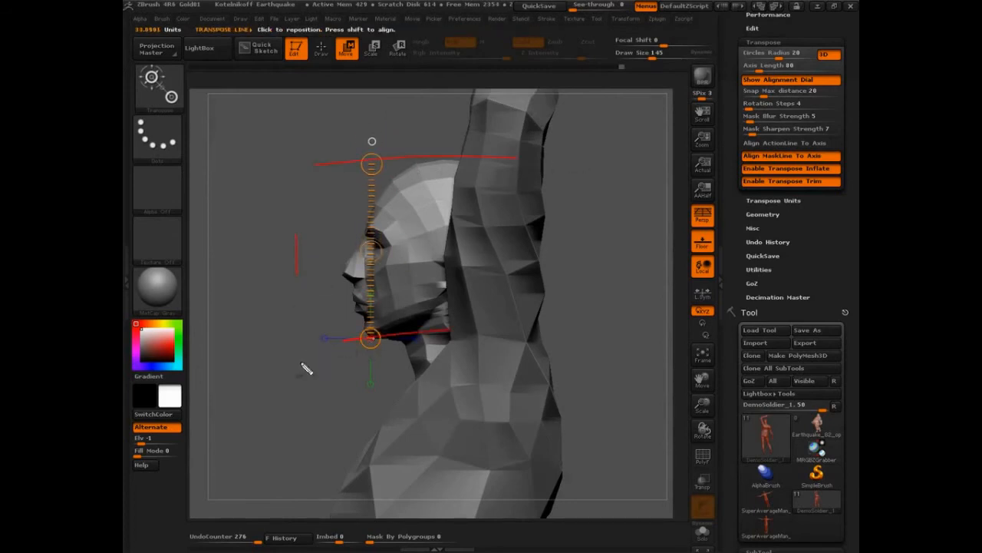
key("Escape")
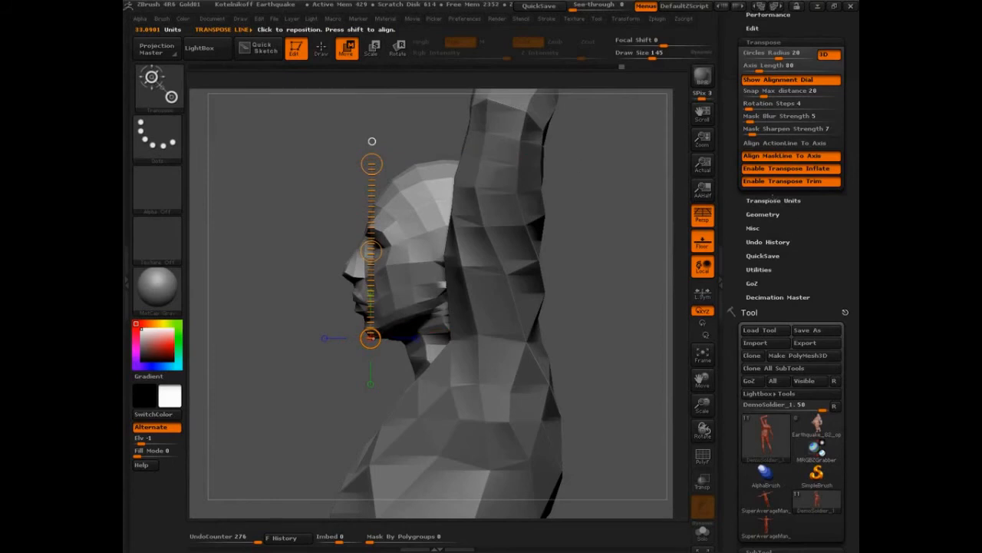
Step: Set the Transpose calibration distance to 1 so that the head height equals one unit
left_click(774, 201)
left_click(767, 92)
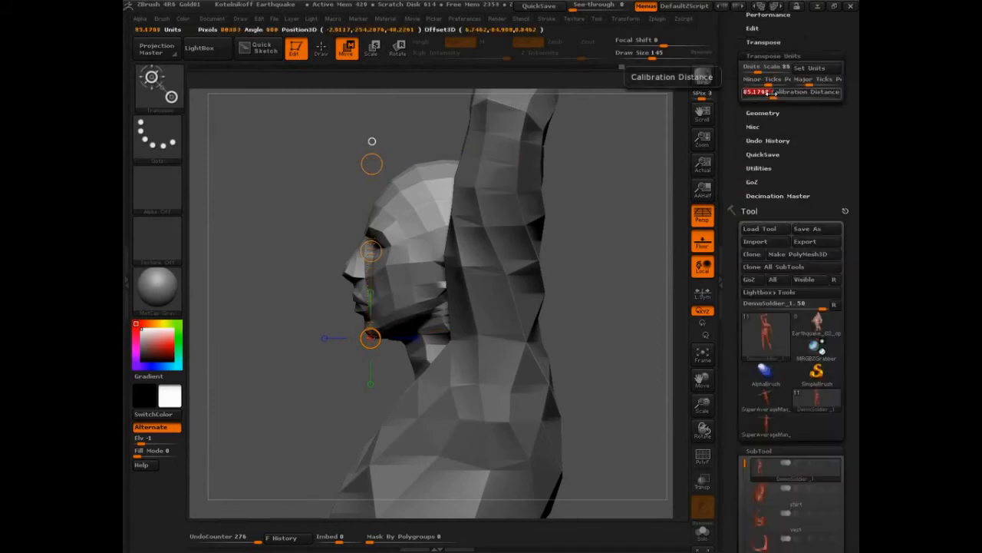
type("1")
key("Return")
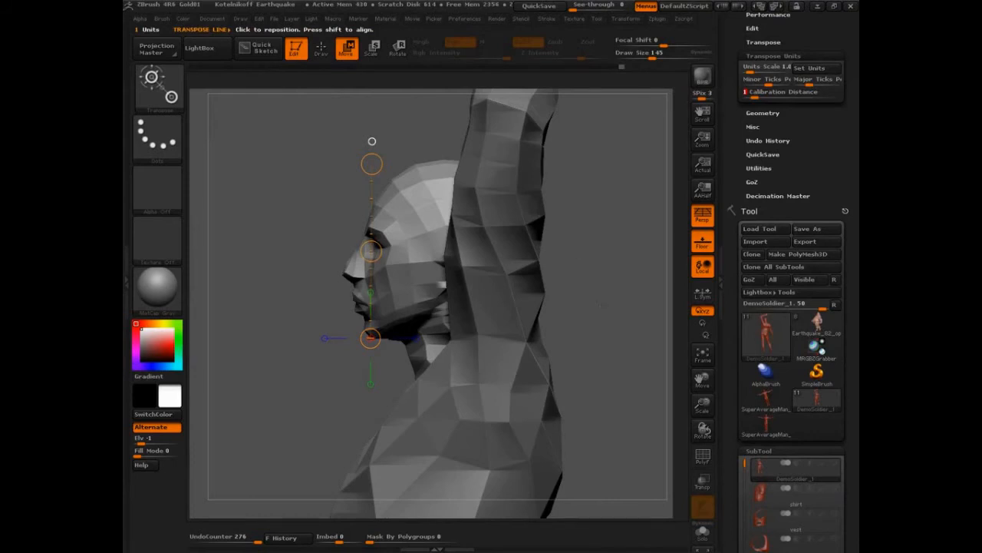
left_click_drag(598, 305, 535, 391)
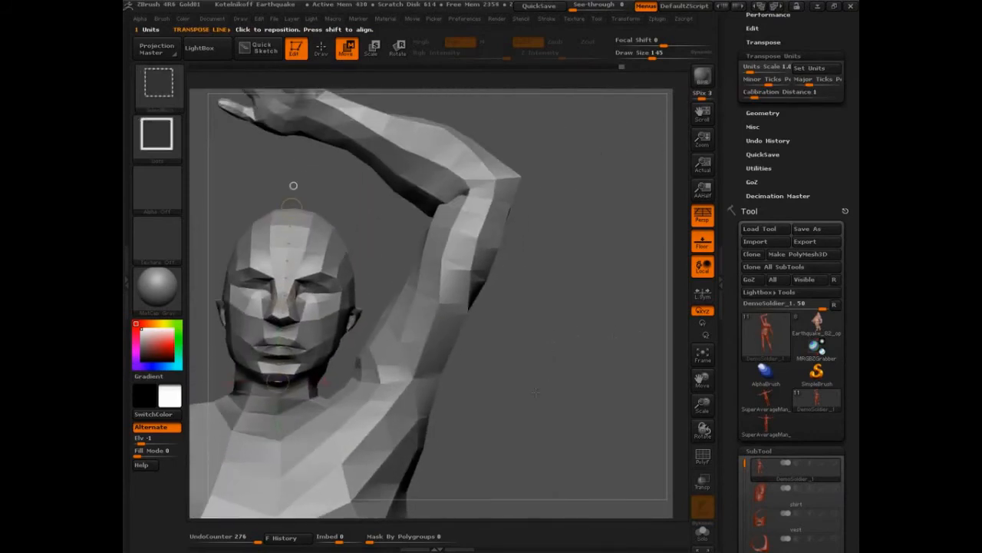
left_click_drag(377, 381, 486, 189)
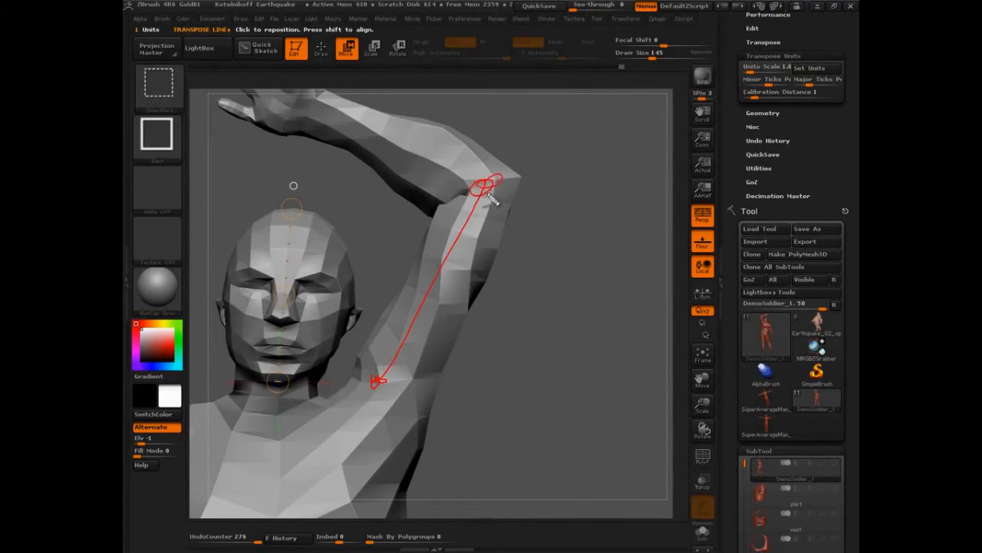
left_click_drag(537, 224, 534, 267)
left_click(550, 253)
mouse_move(594, 223)
left_mouse_down()
mouse_move(580, 253)
mouse_move(564, 254)
left_mouse_up()
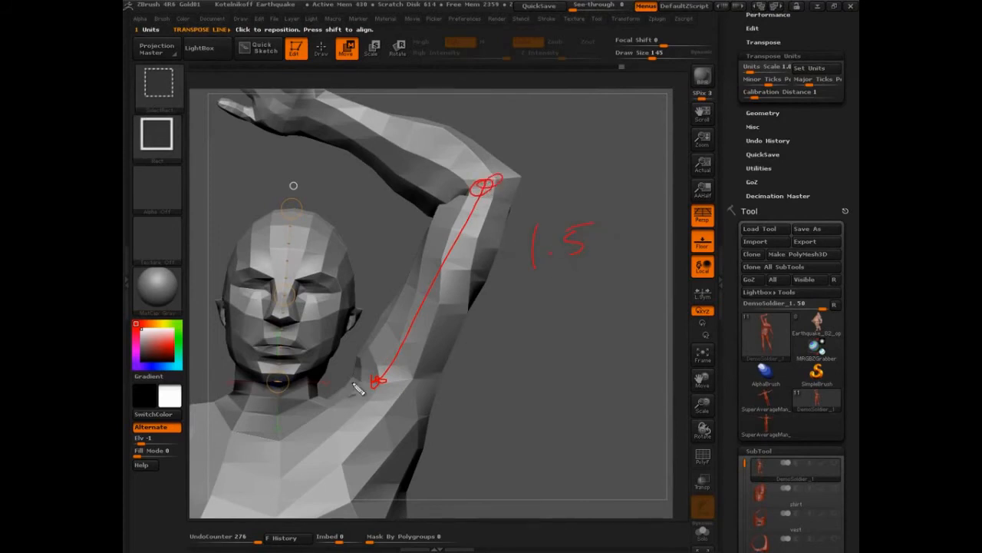
Step: Measure the raised upper arm in head units with a Transpose line from the shoulder joint to the elbow, and return to Draw mode
key("Escape")
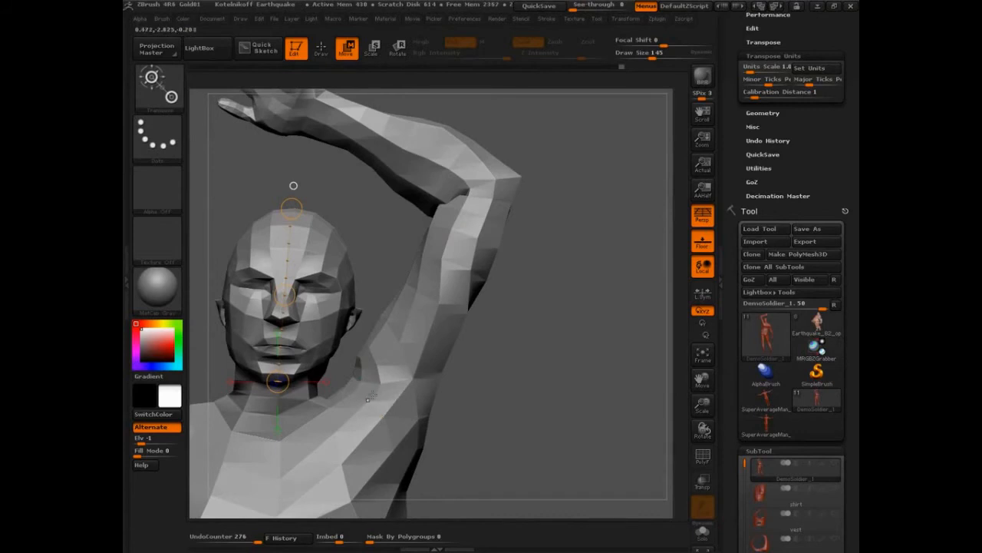
mouse_move(285, 440)
left_mouse_down()
mouse_move(282, 452)
mouse_move(354, 393)
mouse_move(386, 401)
mouse_move(492, 198)
mouse_move(528, 184)
mouse_move(327, 102)
mouse_move(509, 186)
mouse_move(298, 122)
mouse_move(439, 178)
left_mouse_up()
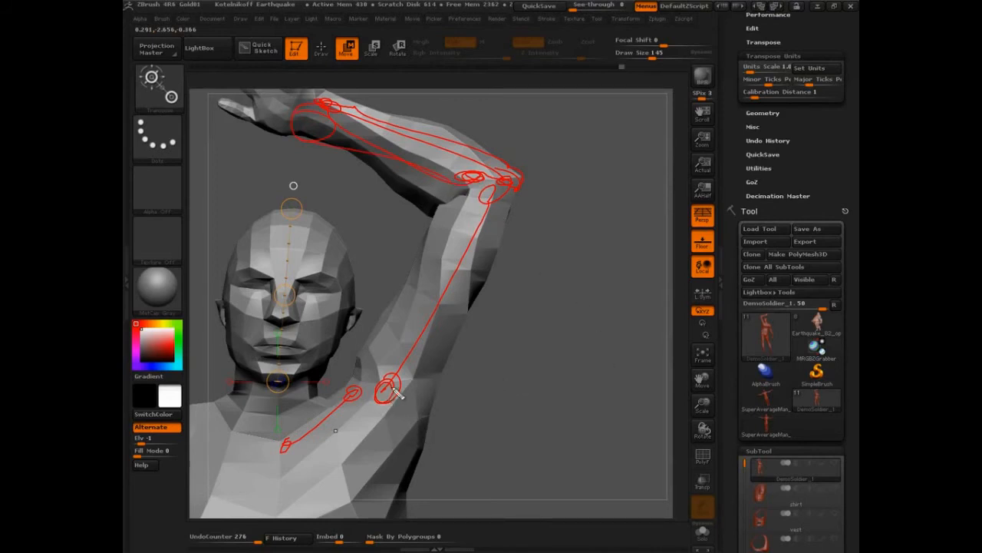
left_click_drag(387, 393, 512, 184)
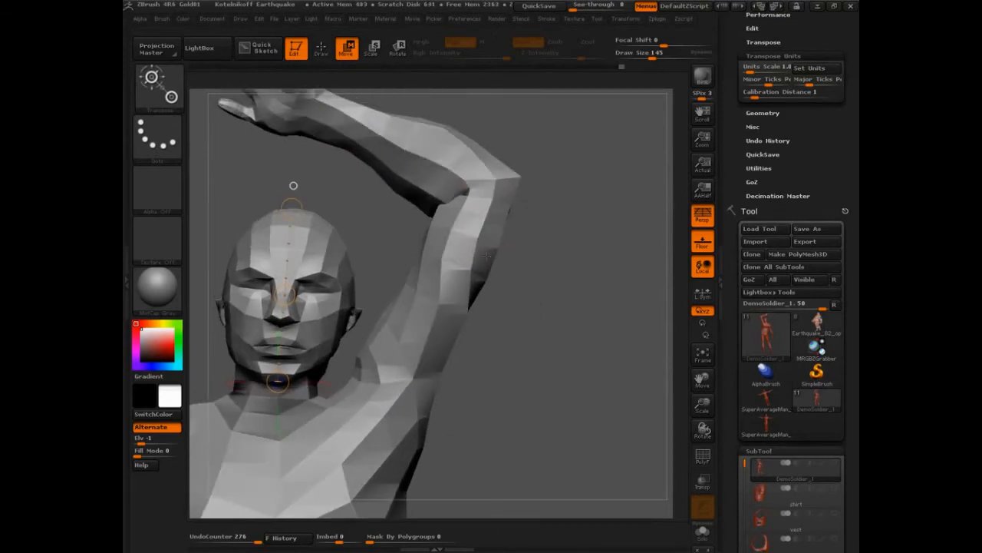
left_click_drag(372, 403, 505, 158)
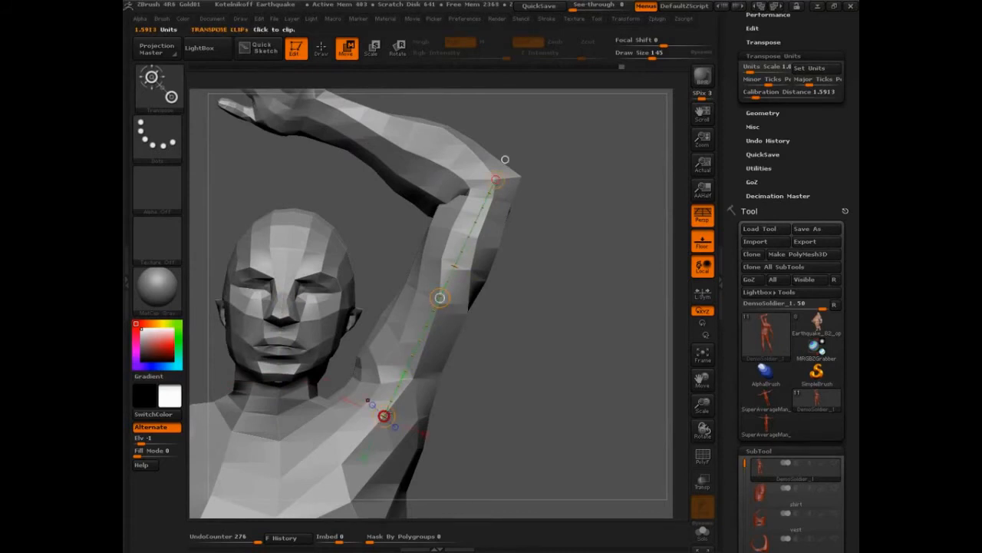
left_click_drag(384, 415, 386, 389)
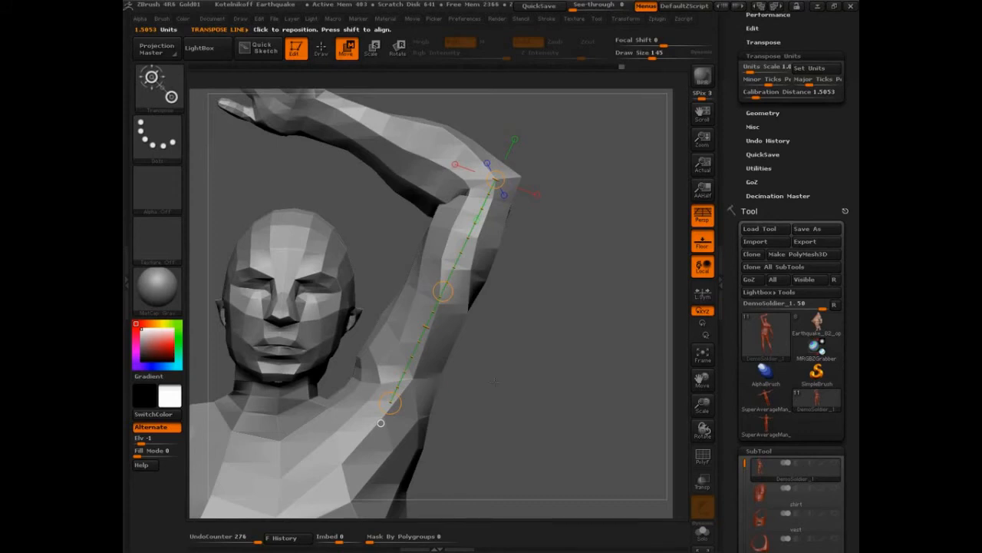
mouse_move(523, 377)
left_mouse_down()
mouse_move(546, 383)
mouse_move(515, 356)
mouse_move(539, 356)
mouse_move(539, 229)
mouse_move(539, 344)
left_mouse_up()
key("q")
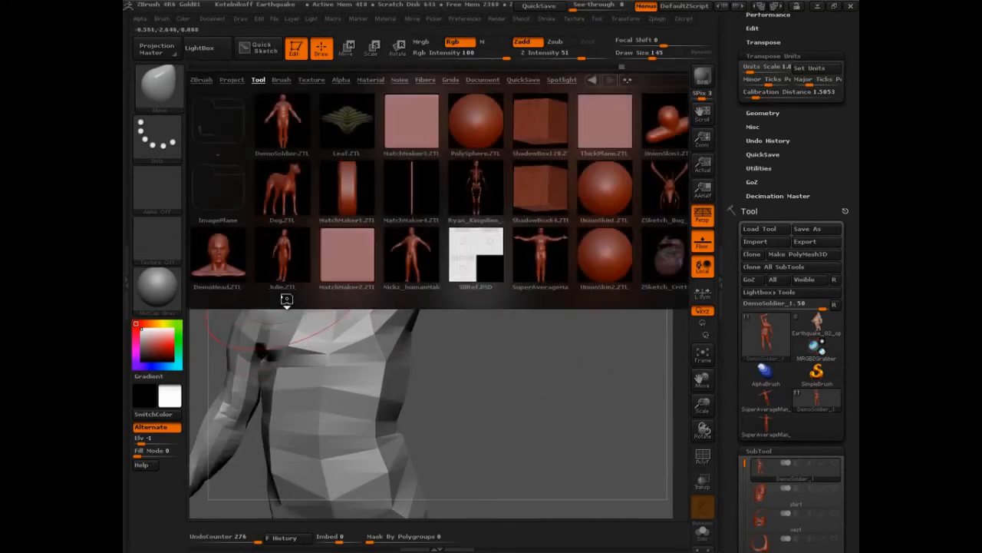
Step: Browse LightBox's tools and the Mannequin project folder for the eight-head male and female proportion figures
left_click(232, 79)
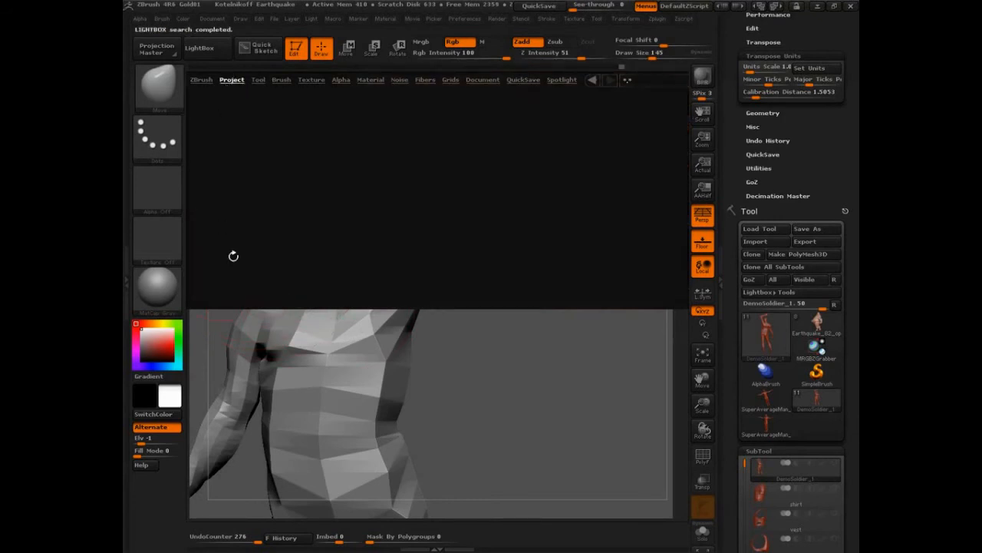
double_click(221, 261)
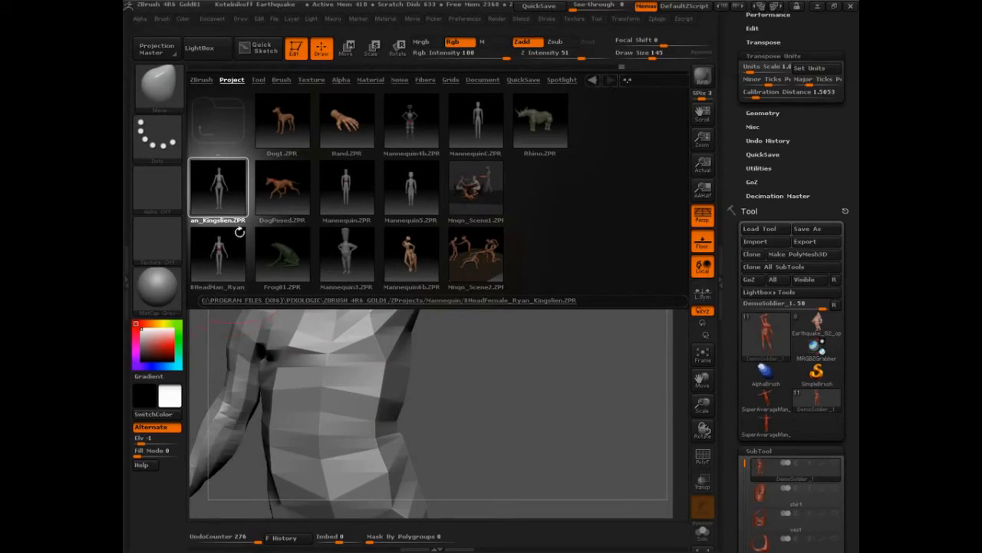
left_click(259, 80)
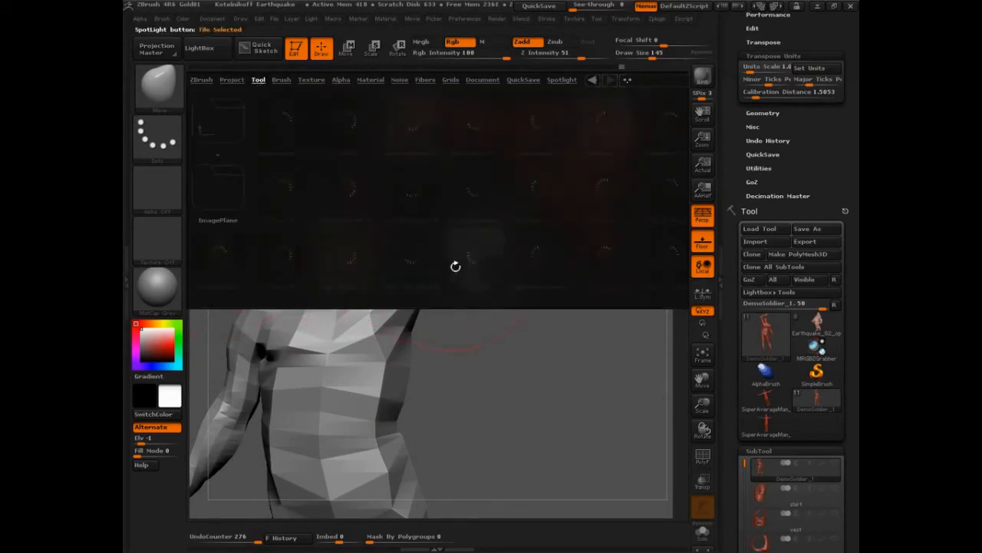
left_click_drag(586, 228, 531, 230)
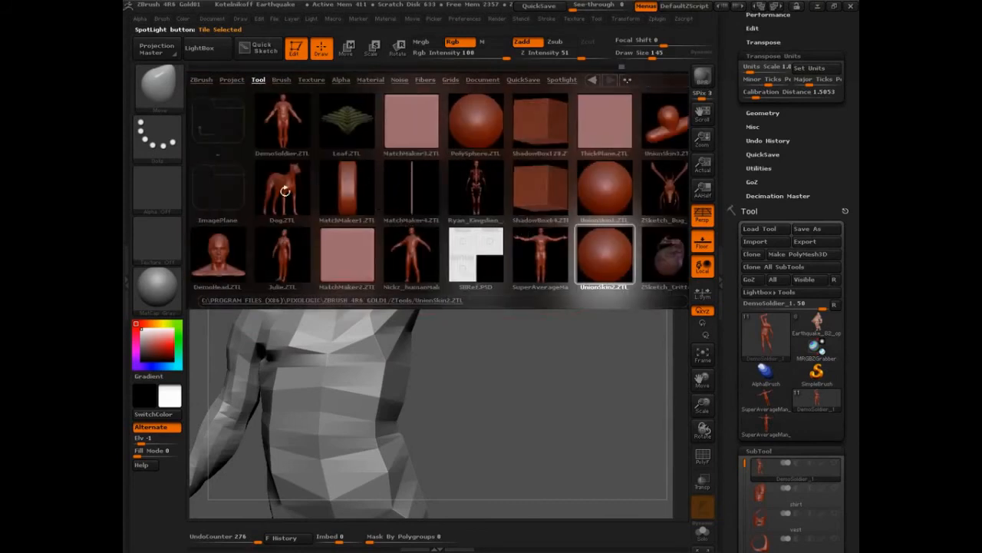
left_click(232, 80)
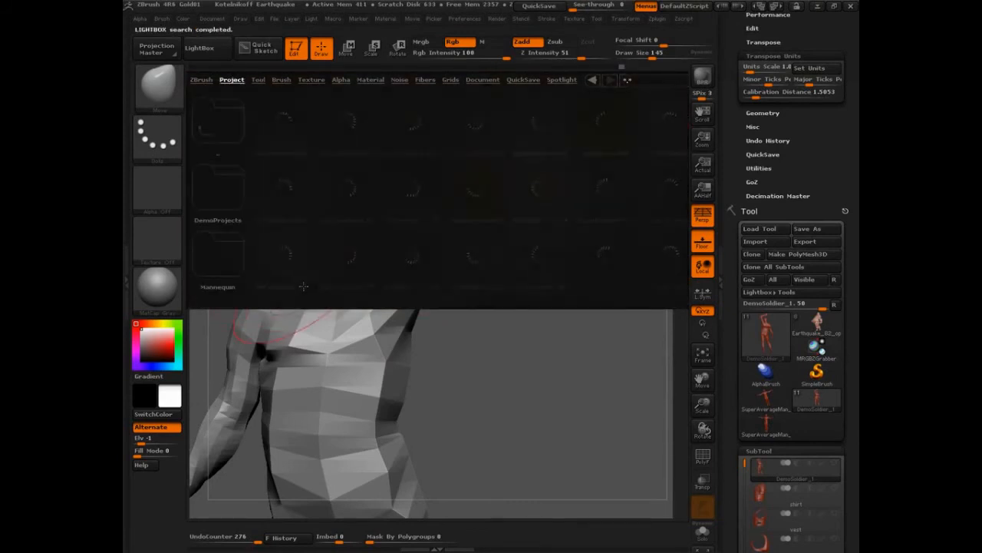
double_click(211, 258)
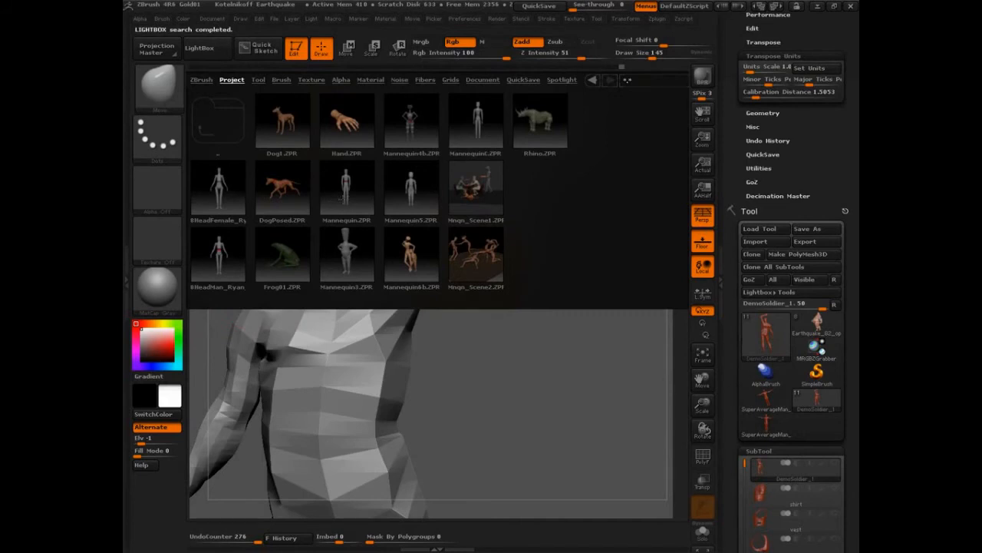
double_click(223, 252)
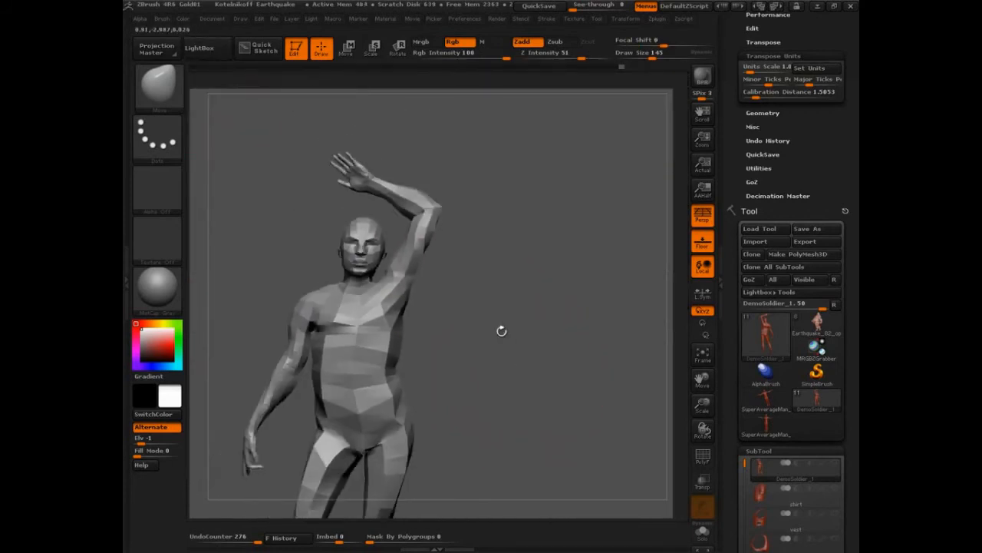
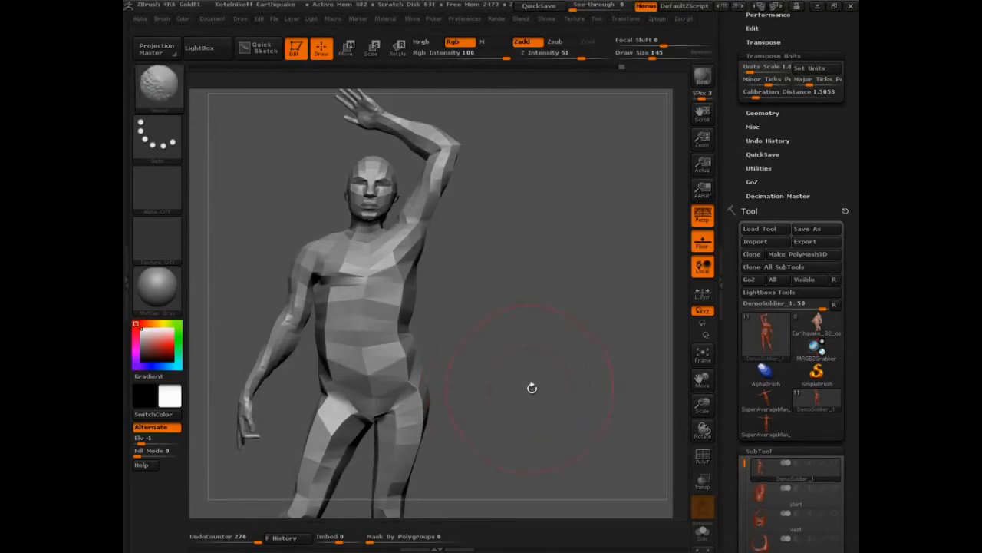
mouse_move(524, 383)
left_mouse_down()
mouse_move(479, 358)
mouse_move(473, 392)
left_mouse_up()
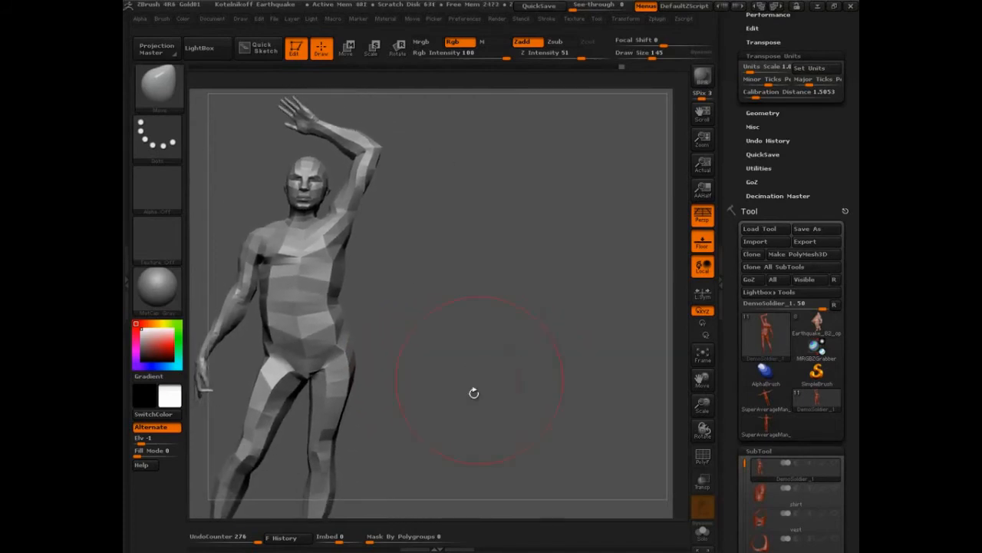
key("ctrl+shift")
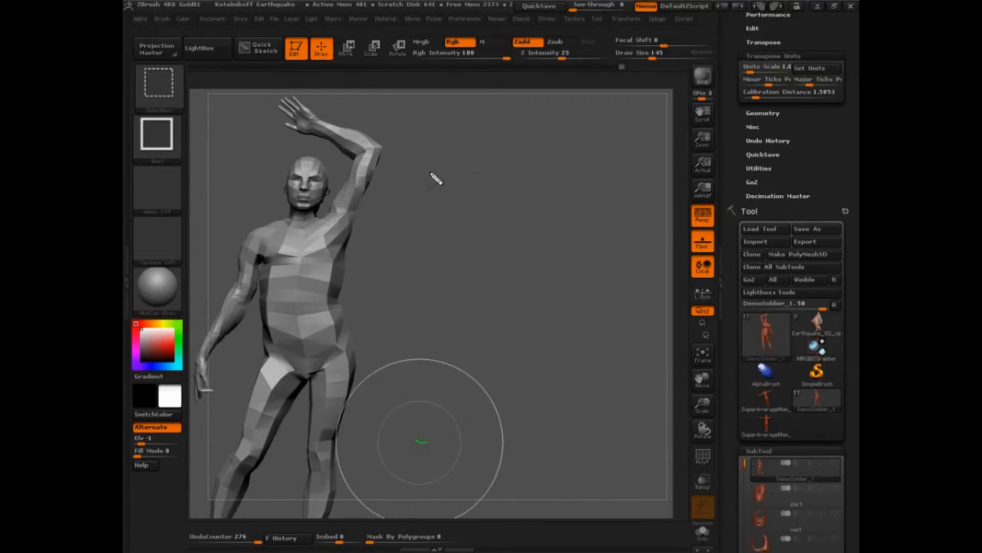
mouse_move(448, 109)
left_mouse_down()
mouse_move(429, 141)
mouse_move(507, 120)
mouse_move(532, 125)
mouse_move(559, 94)
mouse_move(585, 123)
mouse_move(667, 123)
left_mouse_up()
left_click(460, 130)
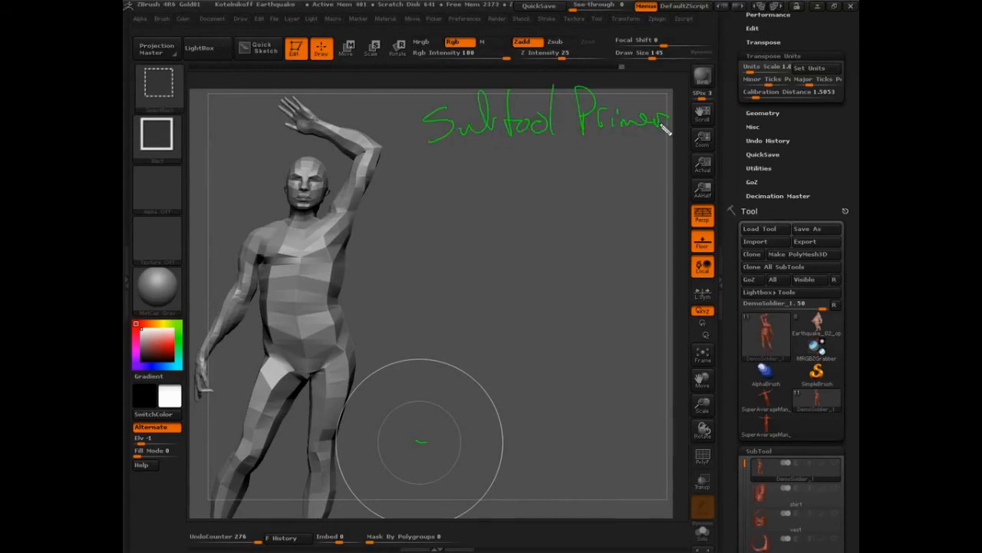
mouse_move(423, 159)
left_mouse_down()
mouse_move(458, 153)
mouse_move(468, 169)
mouse_move(502, 172)
mouse_move(511, 189)
mouse_move(530, 164)
mouse_move(554, 176)
mouse_move(588, 154)
mouse_move(649, 162)
mouse_move(674, 151)
mouse_move(676, 178)
left_mouse_up()
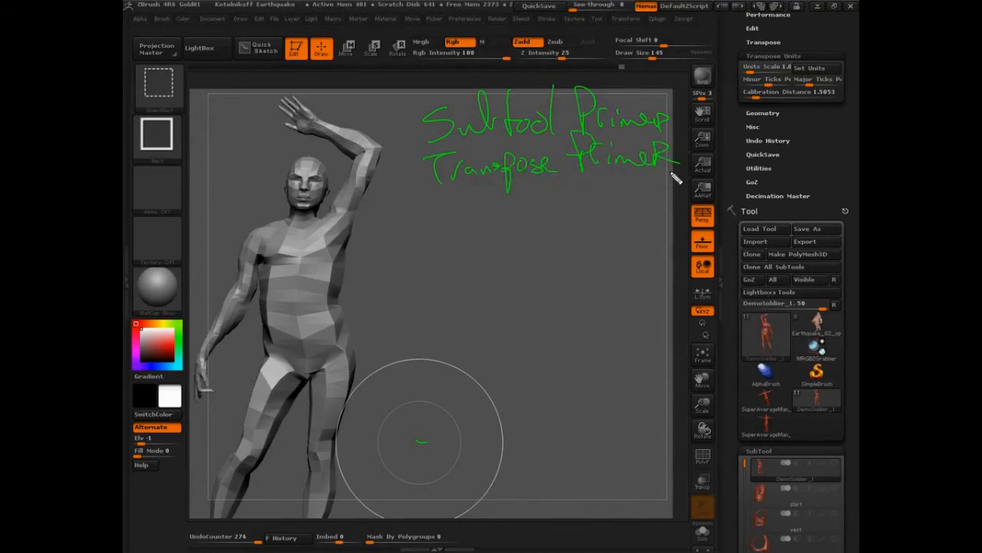
mouse_move(426, 229)
left_mouse_down()
mouse_move(450, 212)
mouse_move(515, 222)
mouse_move(575, 212)
mouse_move(598, 189)
mouse_move(625, 187)
mouse_move(660, 209)
mouse_move(711, 201)
left_mouse_up()
key("ctrl")
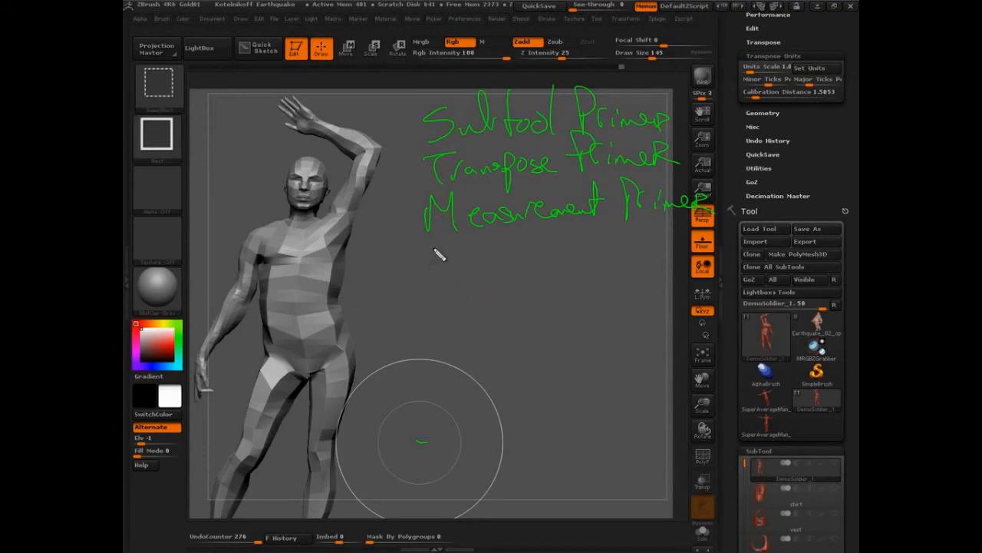
mouse_move(420, 246)
left_mouse_down()
mouse_move(448, 276)
mouse_move(557, 256)
mouse_move(612, 277)
mouse_move(675, 257)
mouse_move(653, 278)
left_mouse_up()
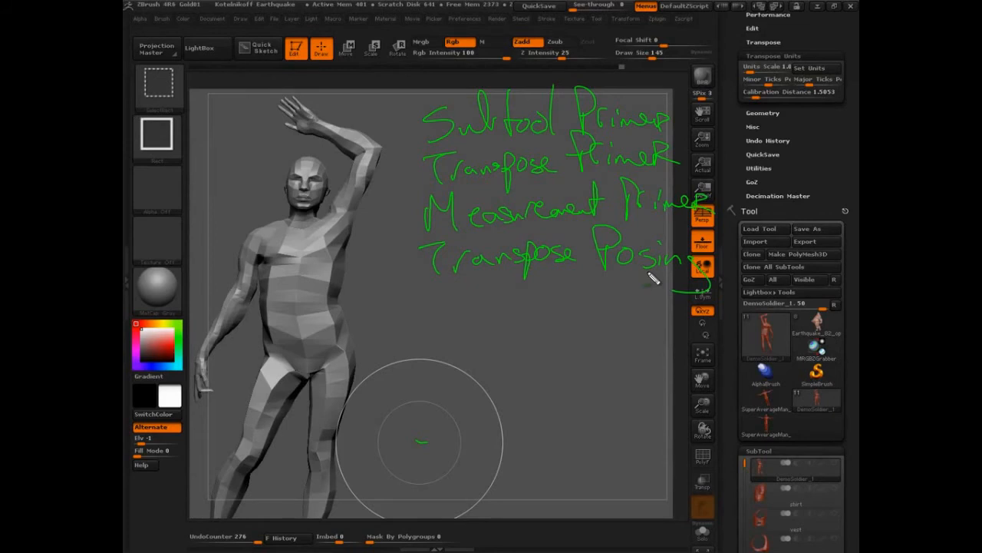
mouse_move(436, 72)
left_mouse_down()
mouse_move(377, 212)
mouse_move(430, 286)
left_mouse_up()
mouse_move(672, 61)
left_mouse_down()
mouse_move(748, 181)
mouse_move(674, 292)
left_mouse_up()
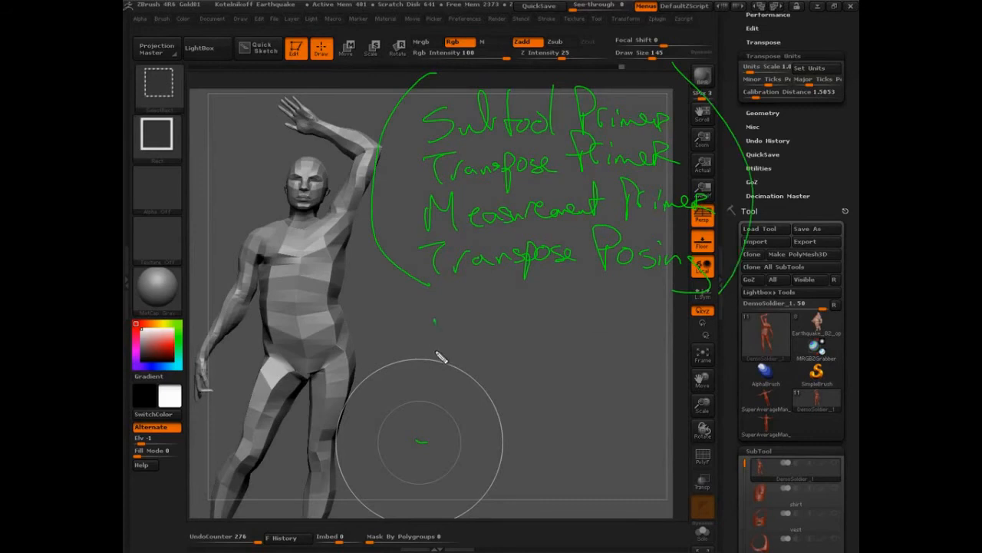
mouse_move(435, 323)
left_mouse_down()
mouse_move(465, 345)
mouse_move(567, 342)
mouse_move(625, 315)
mouse_move(619, 339)
mouse_move(689, 363)
left_mouse_up()
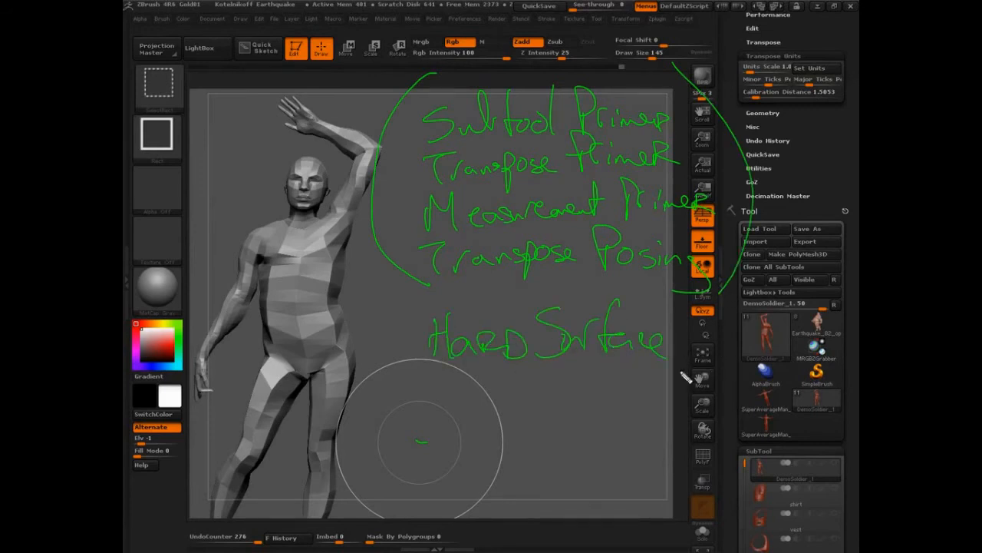
mouse_move(683, 300)
left_mouse_down()
mouse_move(735, 349)
mouse_move(802, 341)
left_mouse_up()
left_click_drag(390, 315, 394, 322)
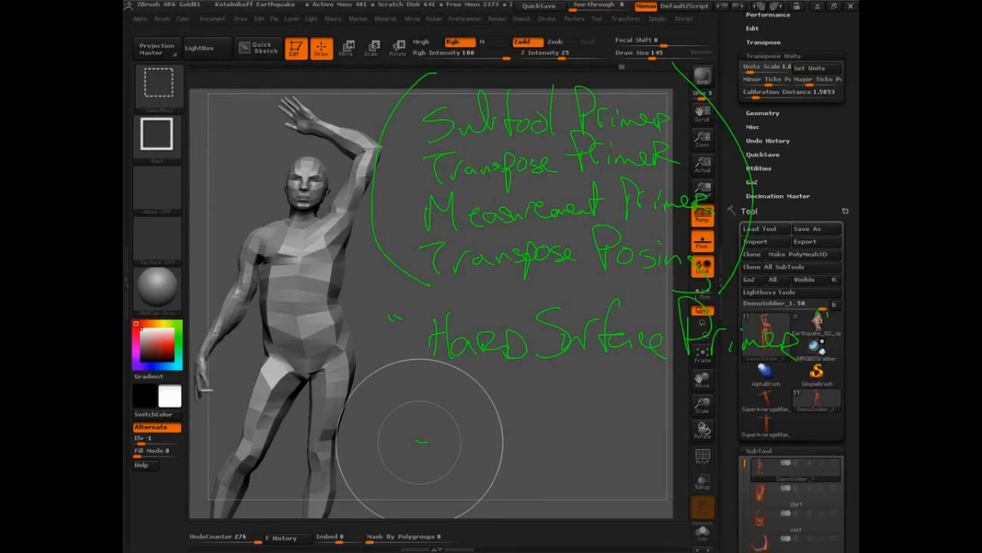
left_click(575, 405)
left_click_drag(584, 408, 582, 406)
key("Escape")
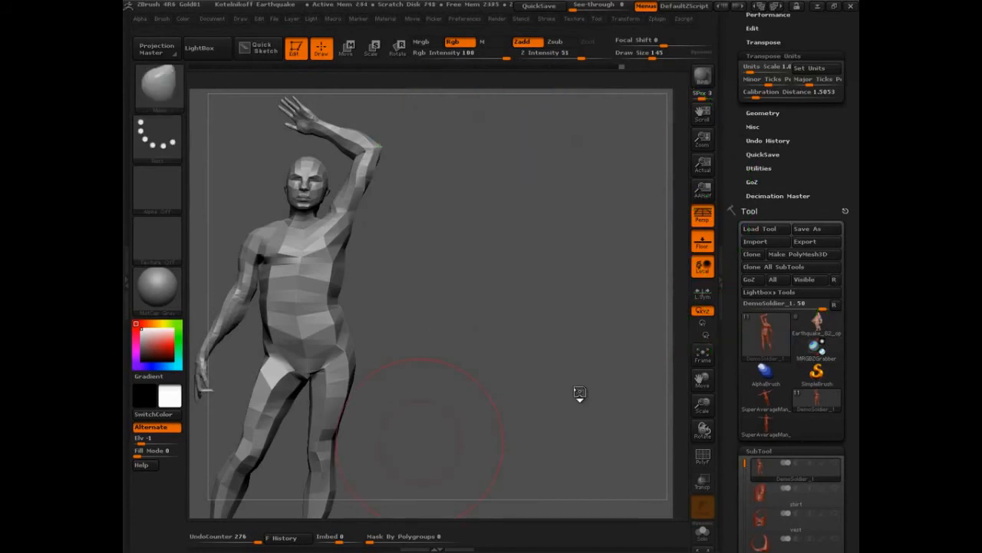
left_click_drag(579, 398, 554, 403)
key("ctrl+shift")
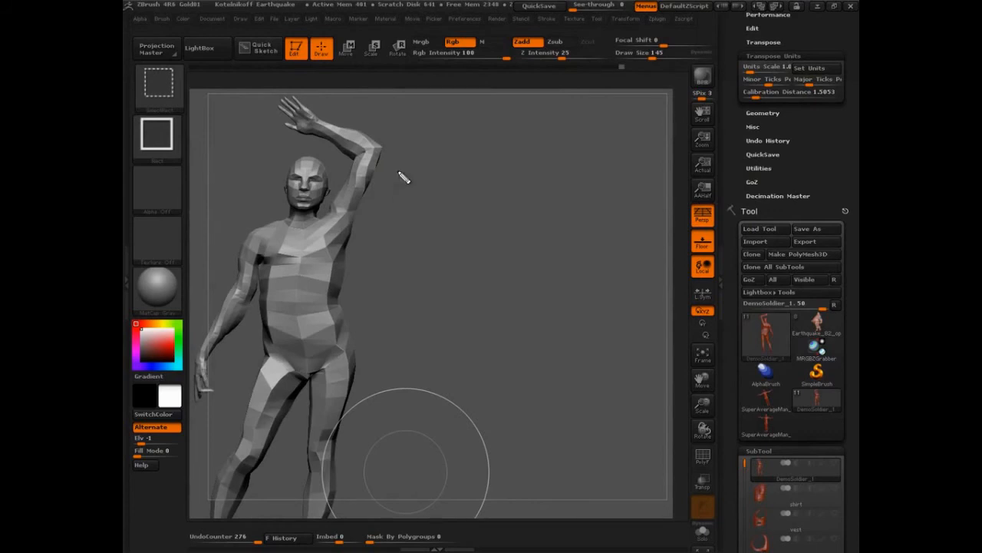
left_click_drag(392, 162, 423, 150)
mouse_move(405, 158)
left_mouse_down()
mouse_move(412, 189)
mouse_move(440, 165)
left_mouse_up()
left_click_drag(475, 158, 480, 187)
left_click_drag(471, 126, 474, 159)
mouse_move(494, 158)
left_mouse_down()
mouse_move(506, 160)
mouse_move(511, 179)
mouse_move(575, 162)
mouse_move(602, 136)
left_mouse_up()
mouse_move(413, 253)
left_mouse_down()
mouse_move(435, 219)
mouse_move(473, 228)
mouse_move(633, 201)
left_mouse_up()
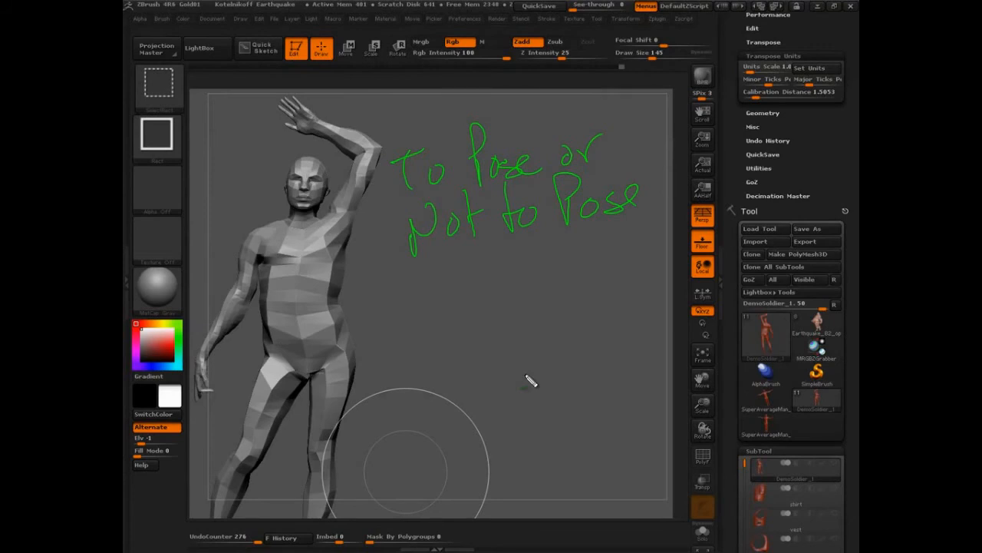
mouse_move(432, 286)
left_mouse_down()
mouse_move(438, 318)
mouse_move(494, 292)
mouse_move(529, 325)
mouse_move(546, 296)
mouse_move(583, 271)
mouse_move(612, 291)
mouse_move(649, 265)
mouse_move(679, 284)
left_mouse_up()
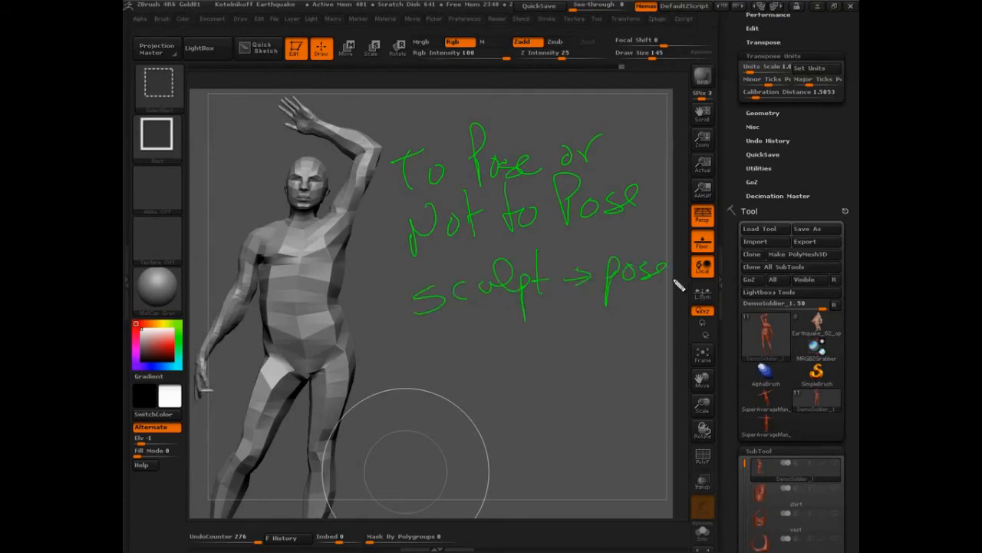
mouse_move(438, 399)
left_mouse_down()
mouse_move(464, 360)
mouse_move(552, 338)
mouse_move(652, 340)
mouse_move(670, 326)
left_mouse_up()
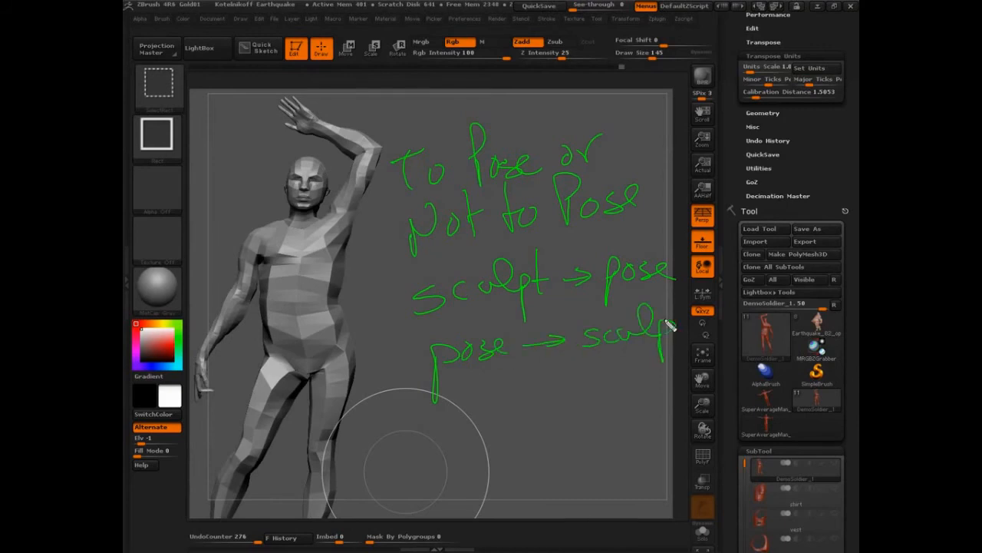
left_click_drag(685, 293, 683, 360)
left_click_drag(679, 323, 700, 321)
mouse_move(380, 261)
left_mouse_down()
mouse_move(667, 212)
mouse_move(651, 83)
mouse_move(360, 177)
mouse_move(381, 263)
left_mouse_up()
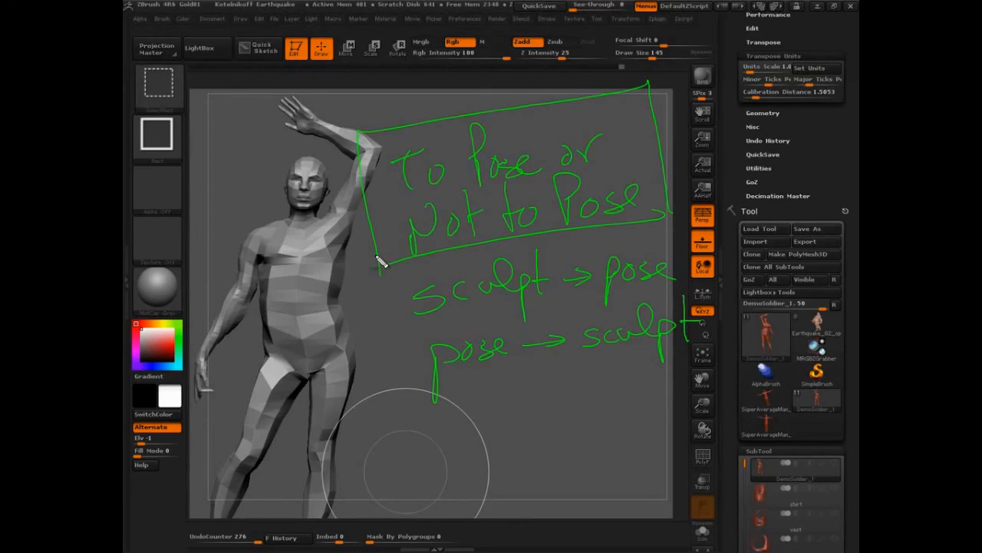
key("Escape")
key("ctrl+shift+d")
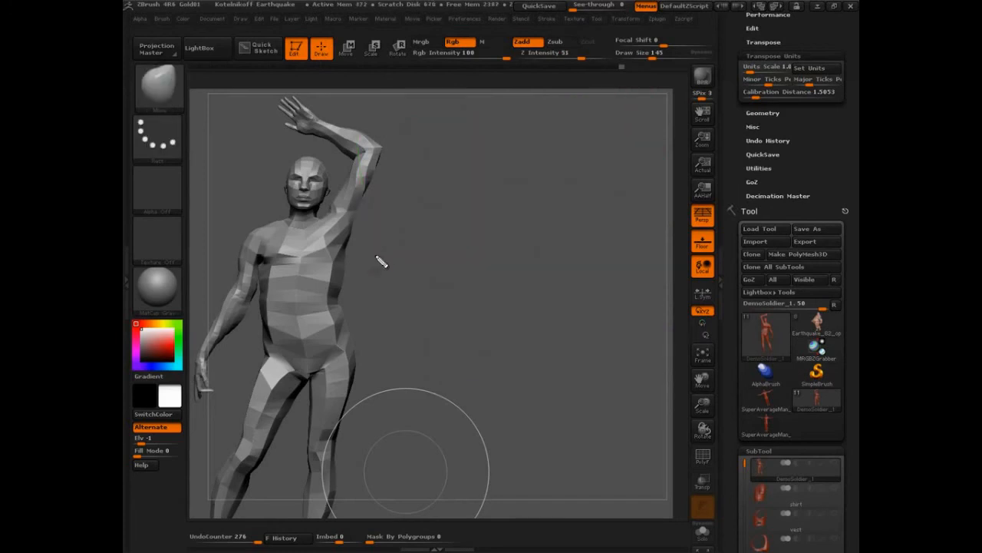
mouse_move(503, 169)
left_mouse_down()
mouse_move(481, 242)
mouse_move(447, 253)
mouse_move(491, 294)
mouse_move(477, 309)
mouse_move(476, 197)
mouse_move(509, 136)
mouse_move(527, 23)
mouse_move(526, 161)
mouse_move(548, 153)
mouse_move(578, 193)
mouse_move(542, 164)
left_mouse_up()
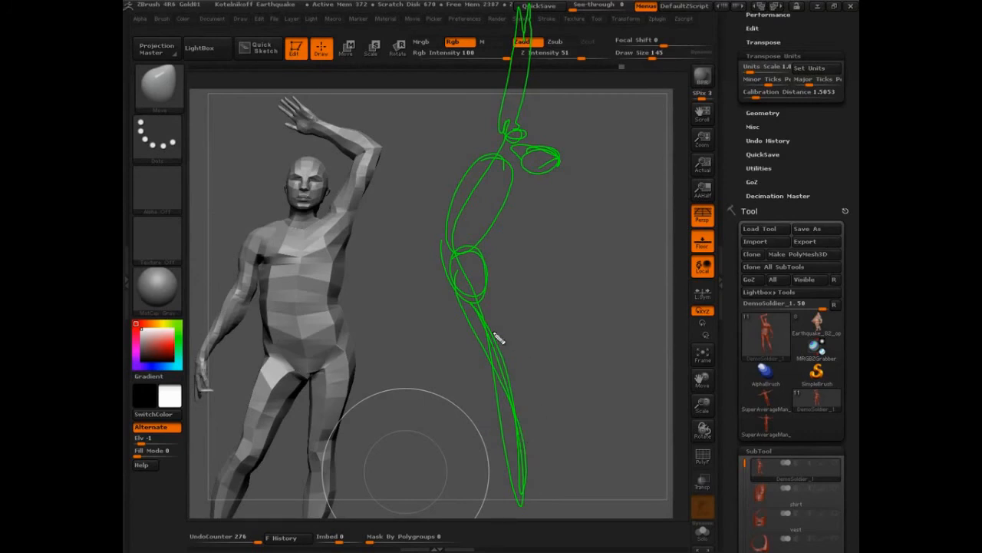
mouse_move(461, 290)
left_mouse_down()
mouse_move(510, 386)
mouse_move(603, 478)
mouse_move(608, 470)
left_mouse_up()
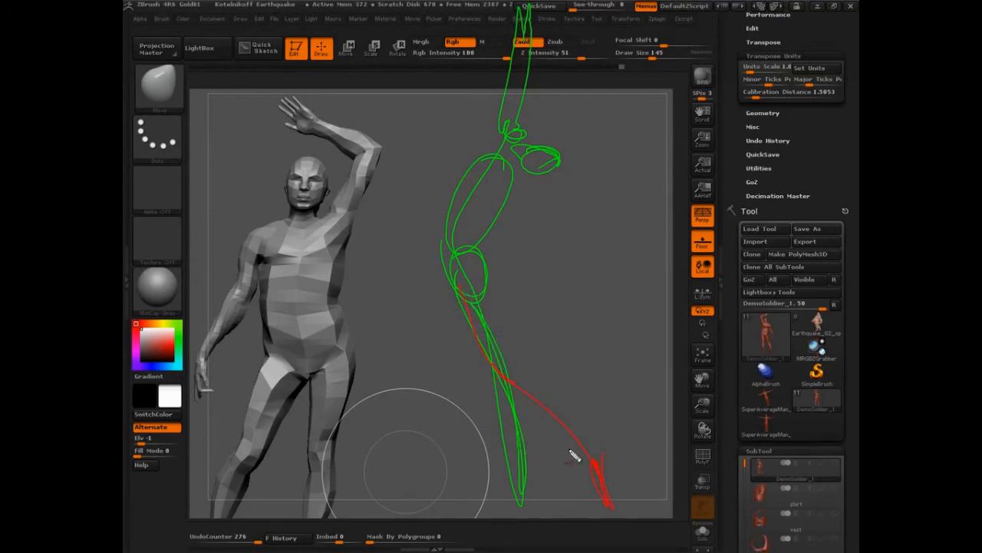
mouse_move(531, 476)
left_mouse_down()
mouse_move(560, 480)
mouse_move(559, 466)
left_mouse_up()
left_click_drag(443, 243, 530, 176)
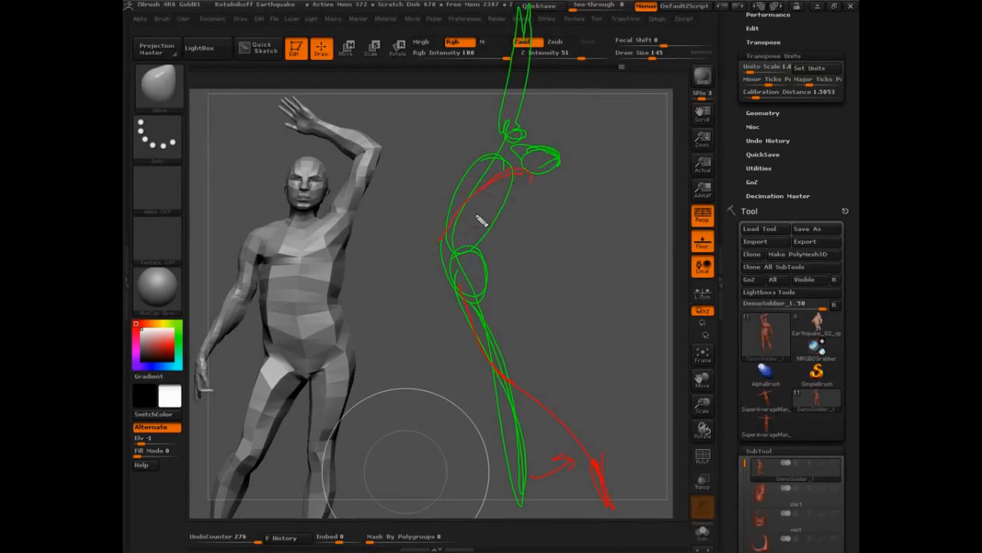
mouse_move(481, 220)
left_mouse_down()
mouse_move(568, 175)
mouse_move(555, 165)
left_mouse_up()
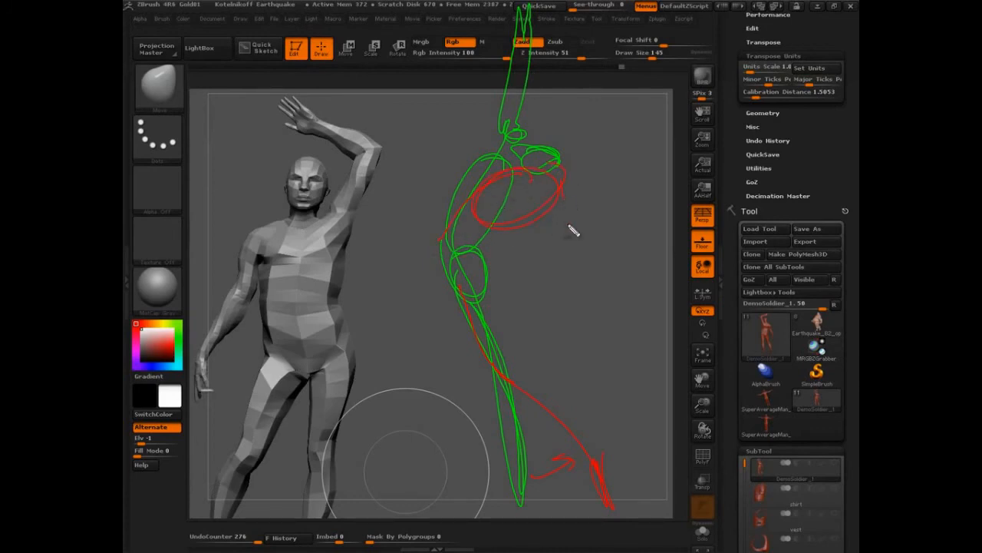
mouse_move(571, 230)
left_mouse_down()
mouse_move(542, 189)
mouse_move(587, 350)
mouse_move(576, 181)
mouse_move(609, 204)
mouse_move(560, 208)
mouse_move(537, 171)
mouse_move(554, 155)
mouse_move(544, 30)
mouse_move(511, 207)
mouse_move(478, 307)
left_mouse_up()
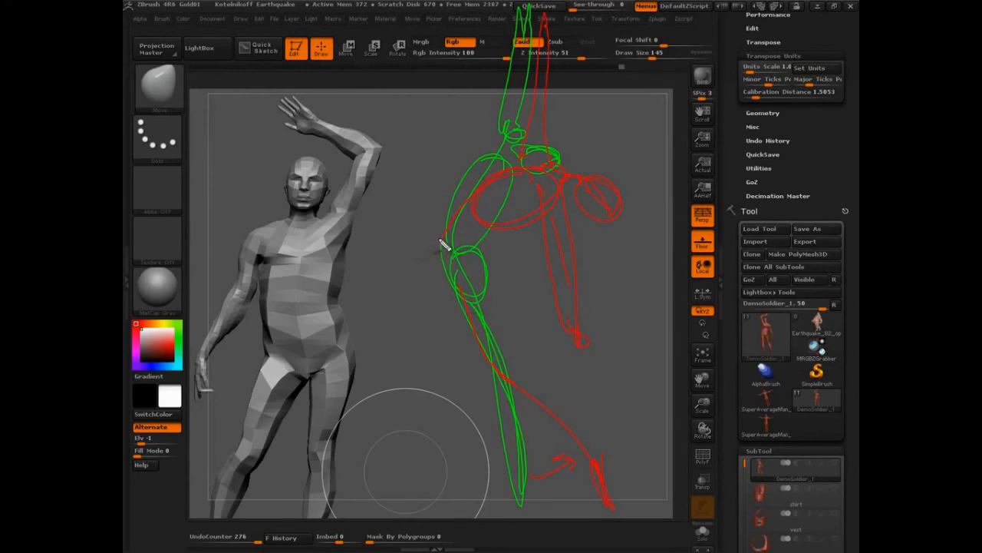
Step: Mark the shoulder's rotation and the arm's downward swing with white strokes on the arm-bone sketch, and clear the sketch overlay
left_click_drag(408, 229, 505, 247)
left_click_drag(511, 119, 454, 162)
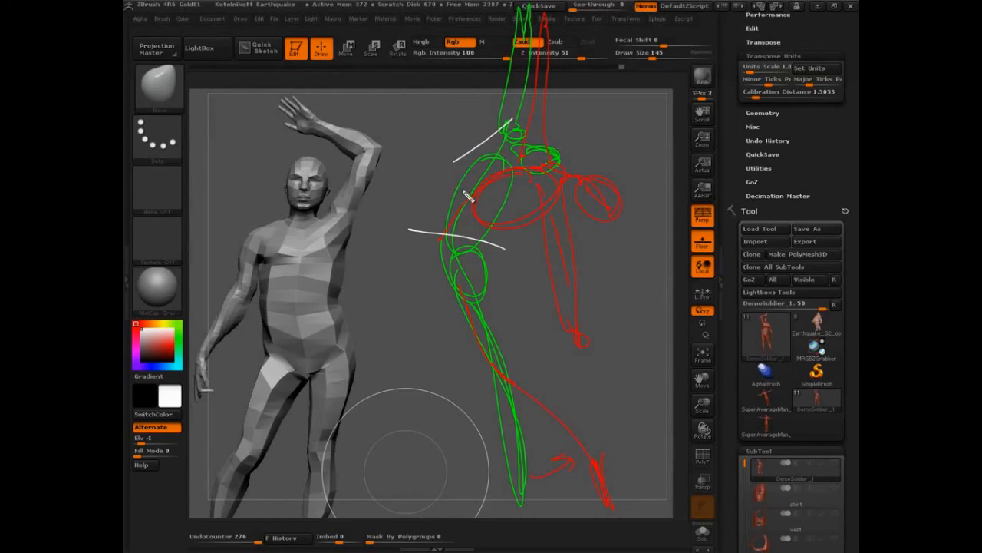
left_click_drag(504, 141, 519, 165)
mouse_move(413, 175)
left_mouse_down()
mouse_move(533, 238)
mouse_move(515, 246)
left_mouse_up()
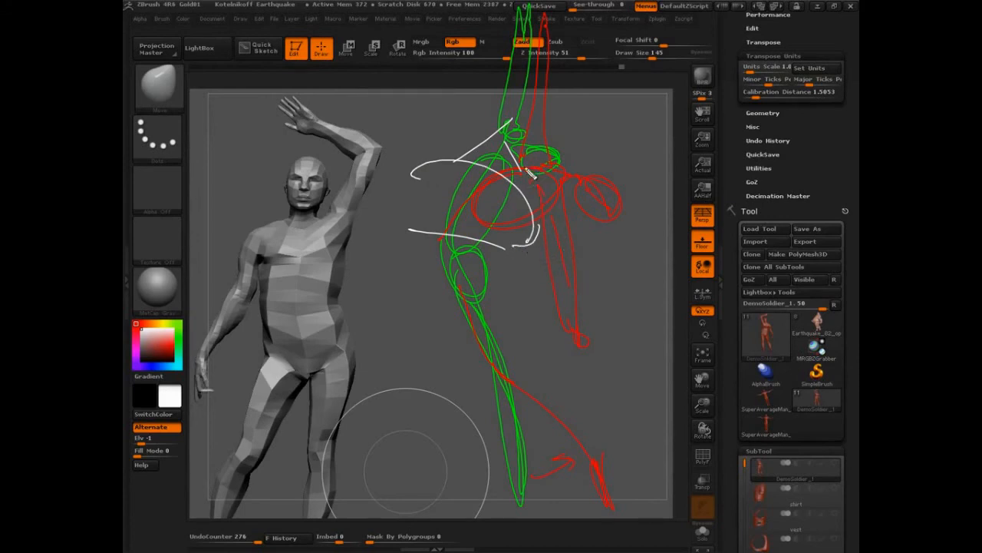
mouse_move(542, 73)
left_mouse_down()
mouse_move(599, 312)
mouse_move(623, 316)
left_mouse_up()
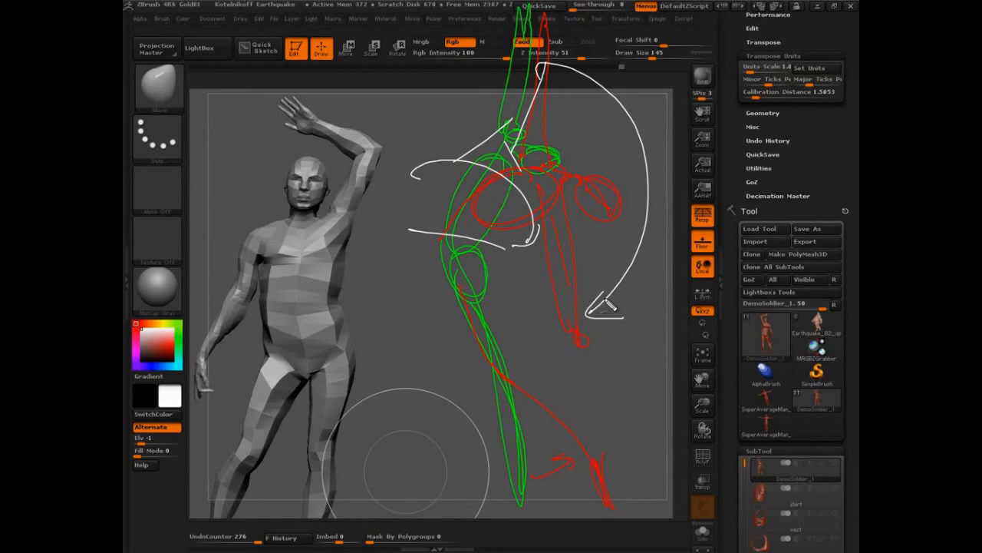
mouse_move(421, 224)
left_mouse_down()
mouse_move(488, 247)
mouse_move(469, 244)
left_mouse_up()
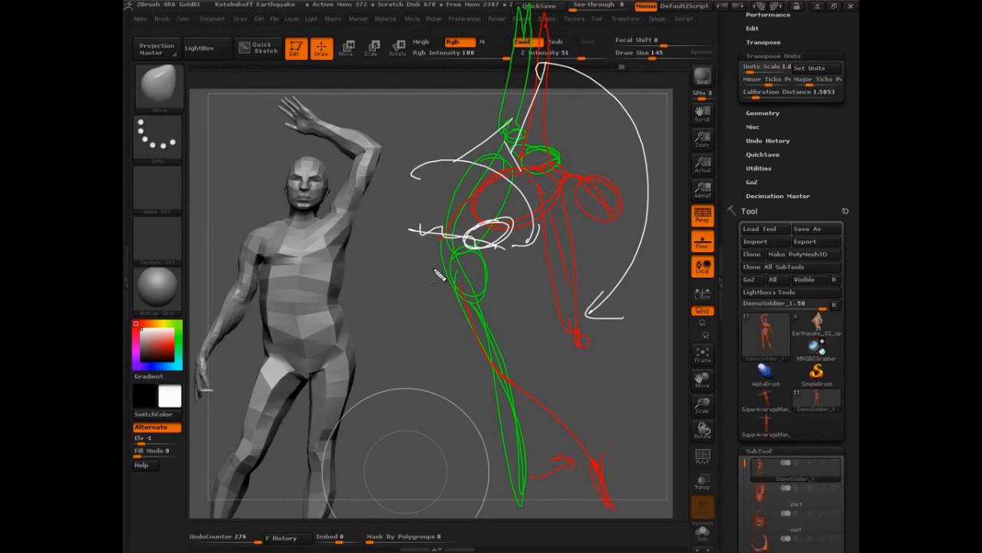
key("Escape")
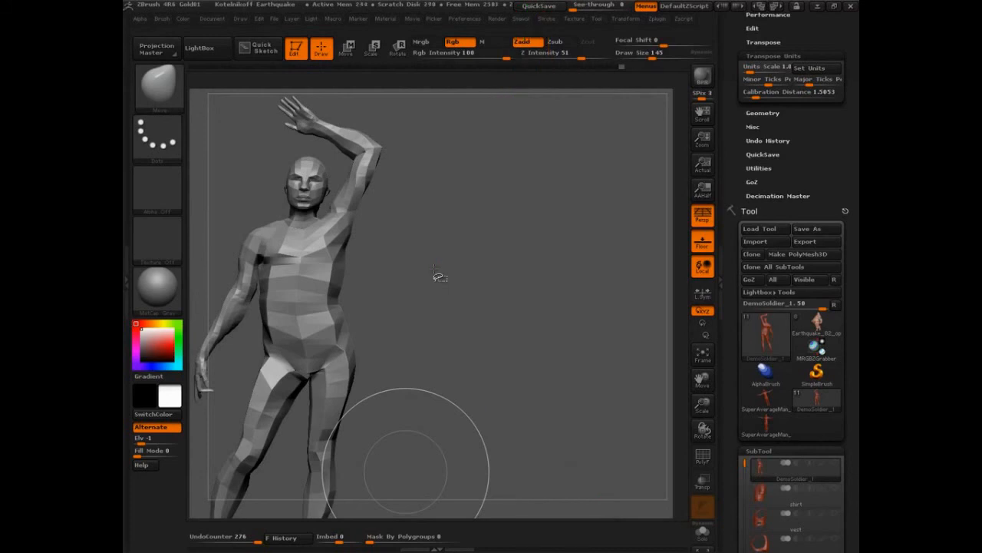
Step: Handwrite the note "Toys start w/ pose" beside the soldier's raised arm and box the words "start w/ pose"
key("ctrl+shift")
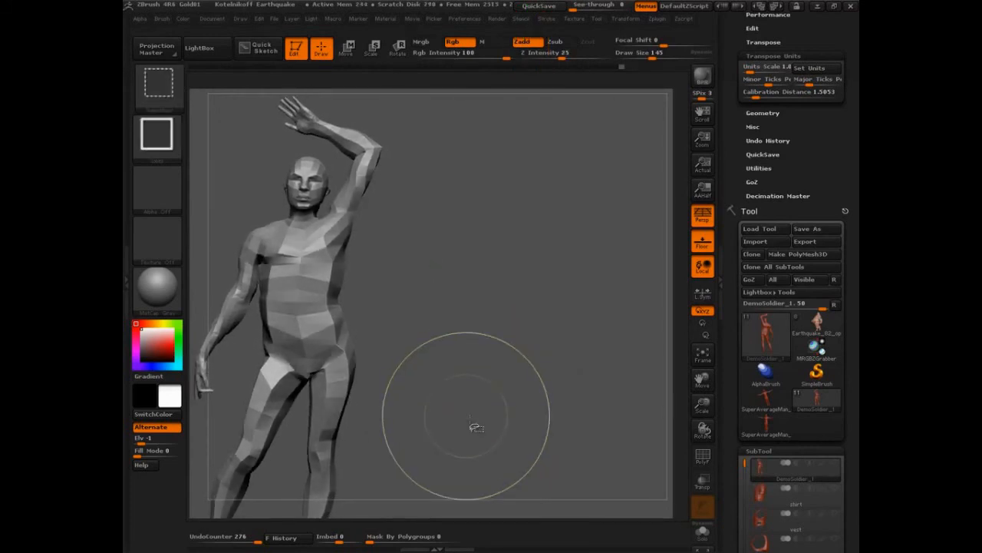
left_click_drag(400, 132, 442, 119)
left_click_drag(419, 121, 417, 160)
left_click_drag(449, 132, 465, 173)
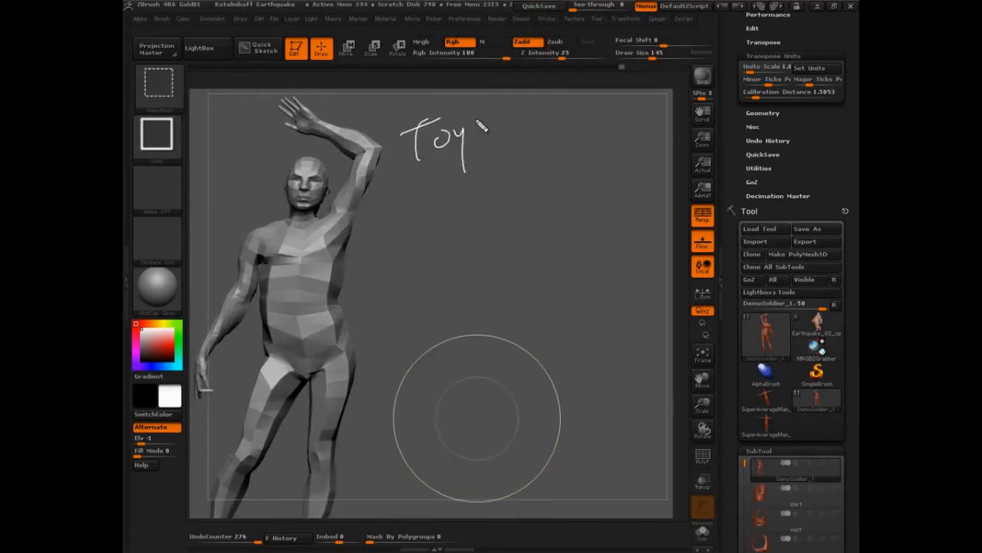
left_click_drag(482, 122, 474, 138)
left_click_drag(514, 148, 505, 164)
left_click_drag(525, 116, 526, 165)
left_click_drag(518, 149, 537, 142)
mouse_move(536, 142)
left_mouse_down()
mouse_move(542, 151)
mouse_move(548, 132)
mouse_move(557, 147)
left_mouse_up()
mouse_move(551, 132)
left_mouse_down()
mouse_move(594, 112)
mouse_move(598, 133)
left_mouse_up()
left_click_drag(617, 106, 622, 146)
mouse_move(617, 104)
left_mouse_down()
mouse_move(620, 121)
mouse_move(679, 95)
left_mouse_up()
mouse_move(495, 178)
left_mouse_down()
mouse_move(695, 74)
mouse_move(486, 178)
left_mouse_up()
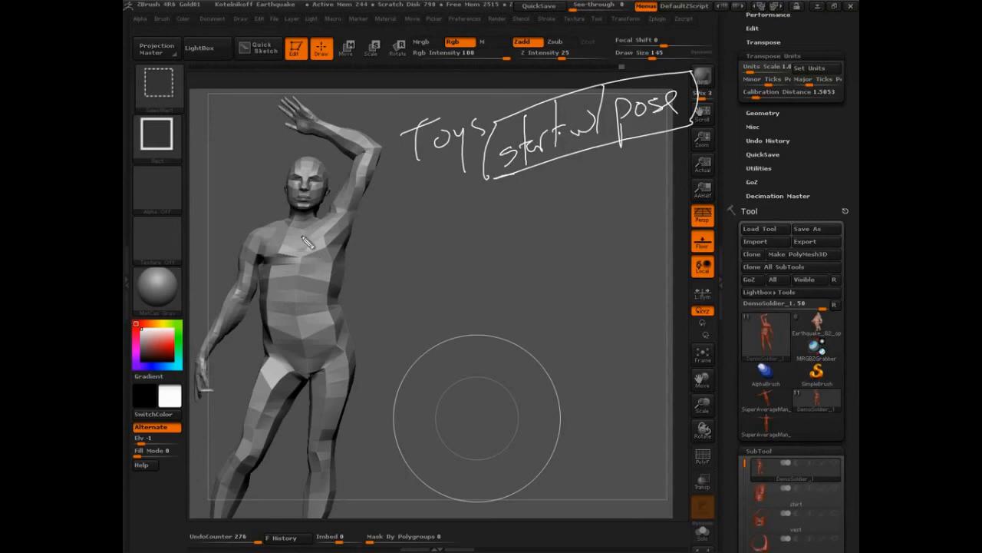
Step: Handwrite "base mesh" over the torso and "pose" beside it, linked with arrows up to the boxed toy note
mouse_move(302, 236)
left_mouse_down()
mouse_move(336, 261)
mouse_move(364, 244)
mouse_move(359, 233)
left_mouse_up()
mouse_move(323, 291)
left_mouse_down()
mouse_move(369, 257)
mouse_move(379, 266)
left_mouse_up()
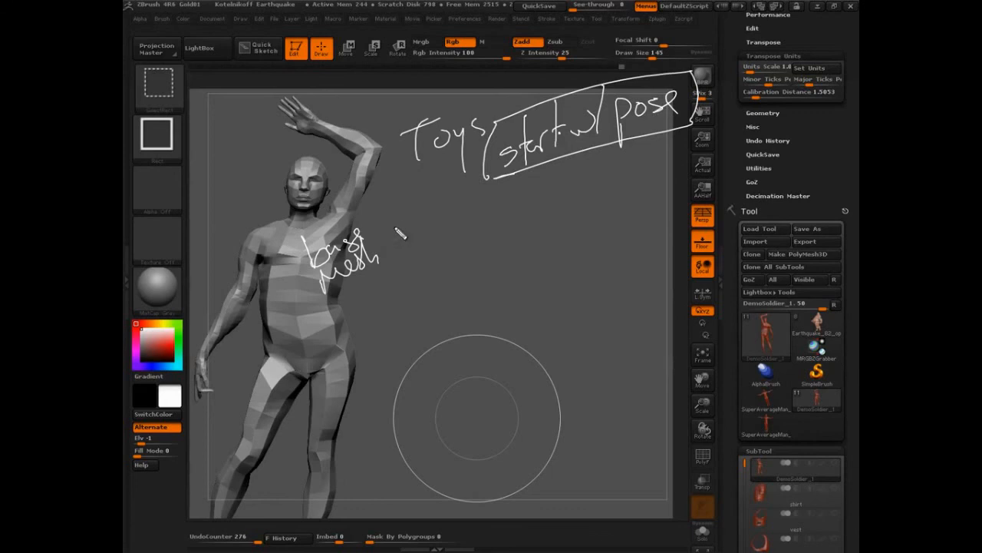
left_click_drag(395, 237, 479, 183)
left_click_drag(375, 239, 388, 235)
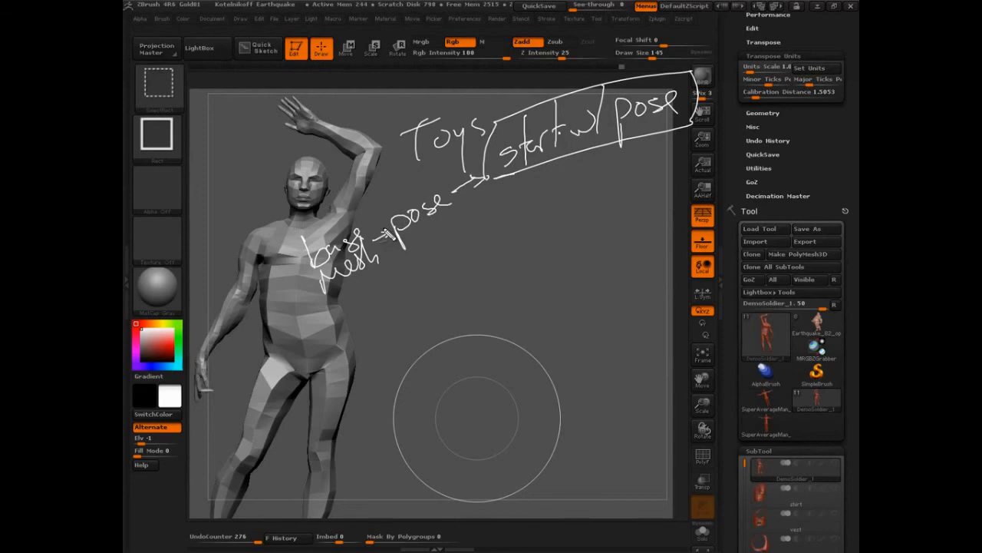
Step: Handwrite "Games" with a starred "neutral pose" note below the toy workflow, and circle "neutral pose"
mouse_move(446, 238)
left_mouse_down()
mouse_move(478, 259)
mouse_move(499, 252)
mouse_move(514, 227)
mouse_move(516, 244)
left_mouse_up()
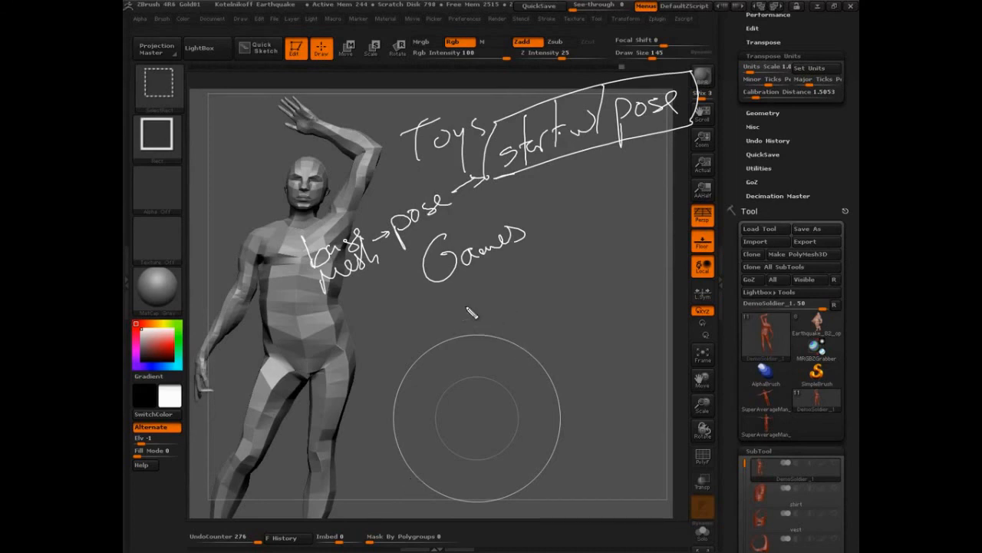
mouse_move(467, 280)
left_mouse_down()
mouse_move(481, 295)
mouse_move(476, 282)
mouse_move(552, 281)
mouse_move(576, 264)
mouse_move(581, 225)
mouse_move(651, 224)
mouse_move(682, 242)
left_mouse_up()
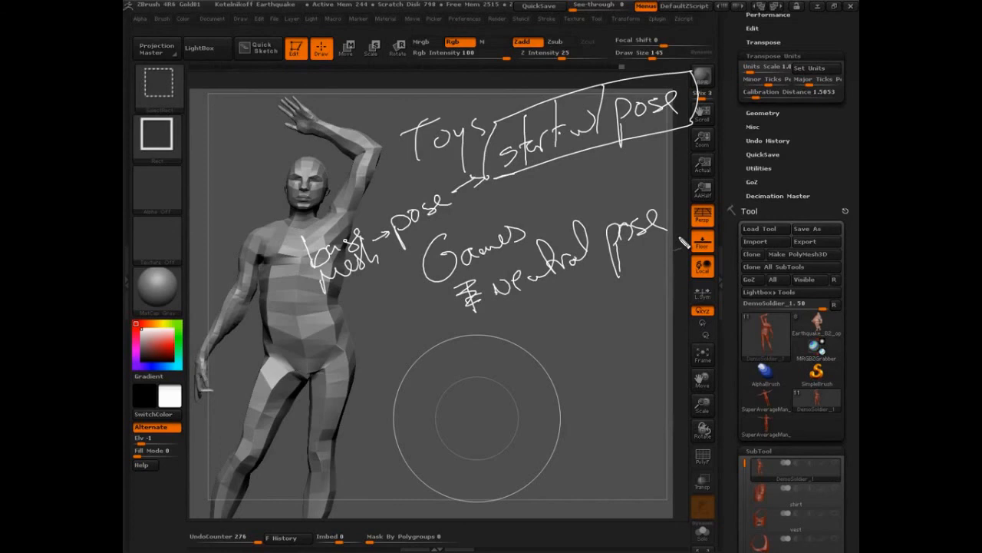
mouse_move(679, 205)
left_mouse_down()
mouse_move(484, 269)
mouse_move(622, 188)
left_mouse_up()
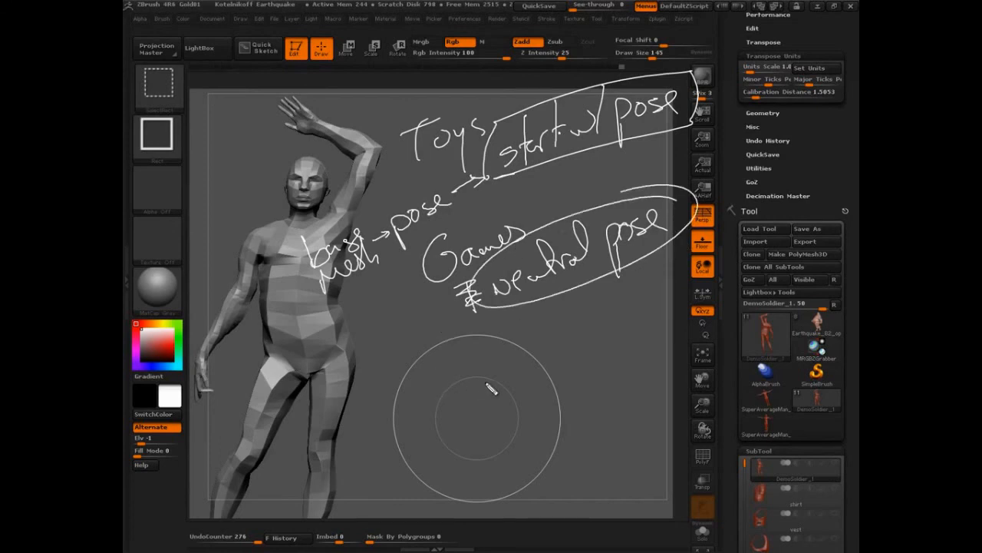
Step: Extend the games workflow with arrows from "neutral pose" down to the handwritten stages "repose" and "sculpt fix"
left_click_drag(604, 282, 610, 311)
left_click_drag(575, 366, 587, 343)
mouse_move(594, 333)
left_mouse_down()
mouse_move(637, 367)
mouse_move(652, 322)
mouse_move(700, 296)
left_mouse_up()
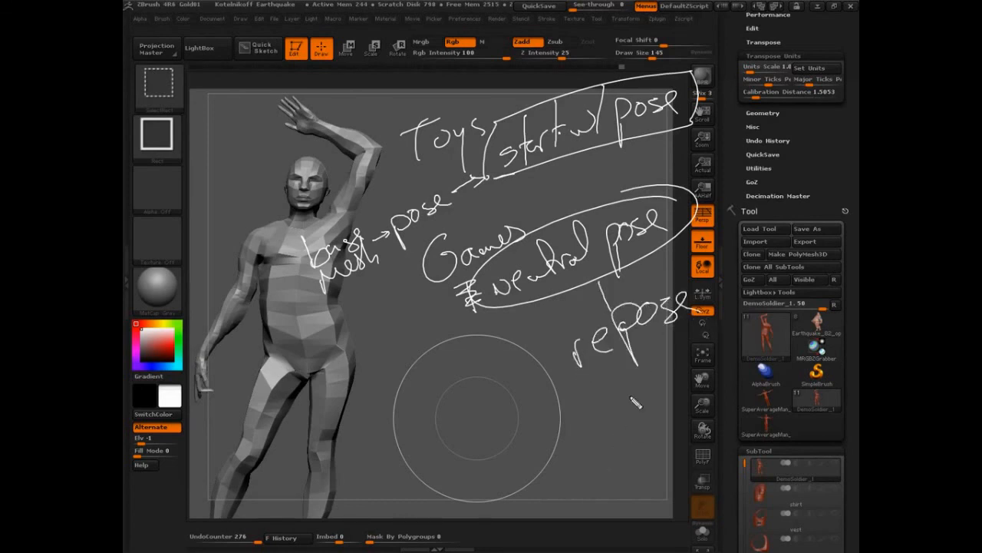
left_click_drag(637, 367, 635, 410)
left_click_drag(604, 290, 618, 290)
mouse_move(614, 426)
left_mouse_down()
mouse_move(588, 453)
mouse_move(649, 442)
mouse_move(708, 376)
mouse_move(785, 419)
left_mouse_up()
left_click_drag(762, 420, 786, 396)
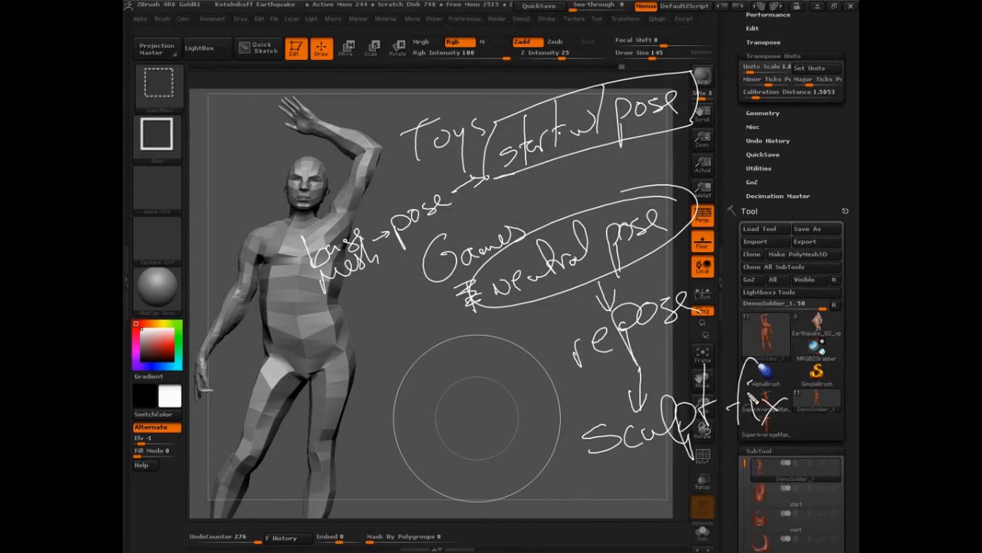
Step: Sketch a rough posed figure standing on a round base below the notes, and clear all the annotations
mouse_move(479, 382)
left_mouse_down()
mouse_move(534, 402)
mouse_move(458, 388)
mouse_move(410, 294)
mouse_move(359, 278)
left_mouse_up()
mouse_move(429, 292)
left_mouse_down()
mouse_move(449, 300)
mouse_move(522, 387)
mouse_move(476, 399)
left_mouse_up()
mouse_move(445, 315)
left_mouse_down()
mouse_move(442, 379)
mouse_move(395, 398)
mouse_move(426, 399)
left_mouse_up()
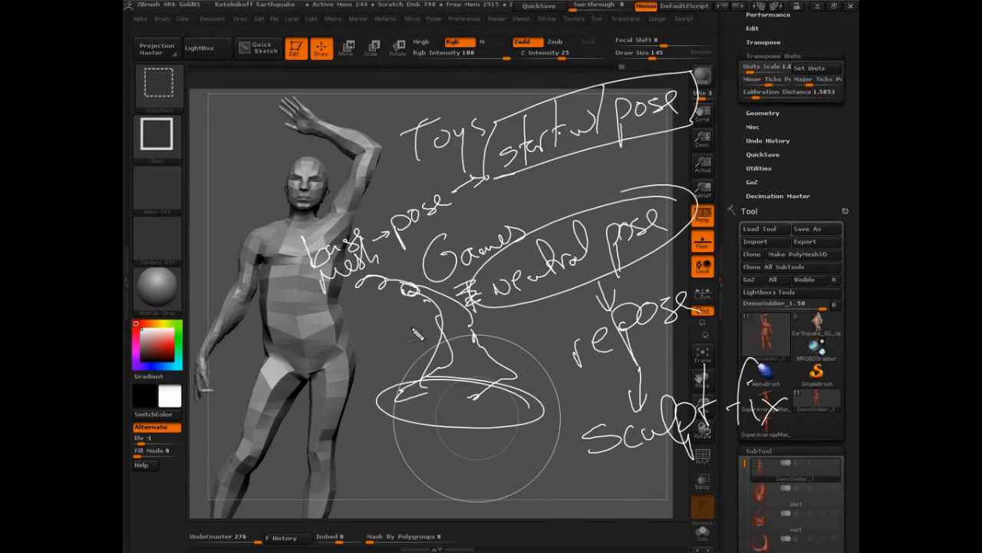
key("Escape")
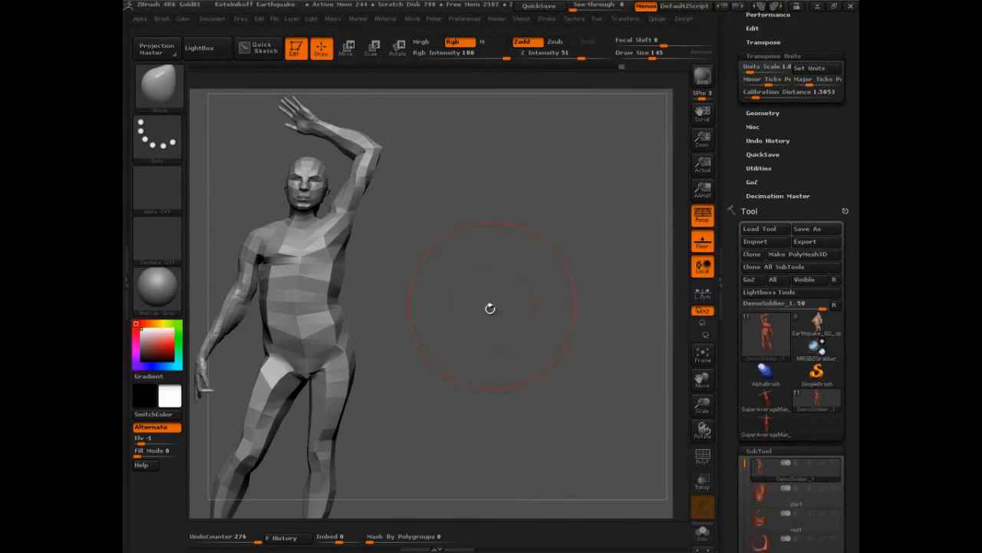
Step: Remove the Preferences palette from the tray so that the Tool palette is first
left_click_drag(488, 307, 486, 384)
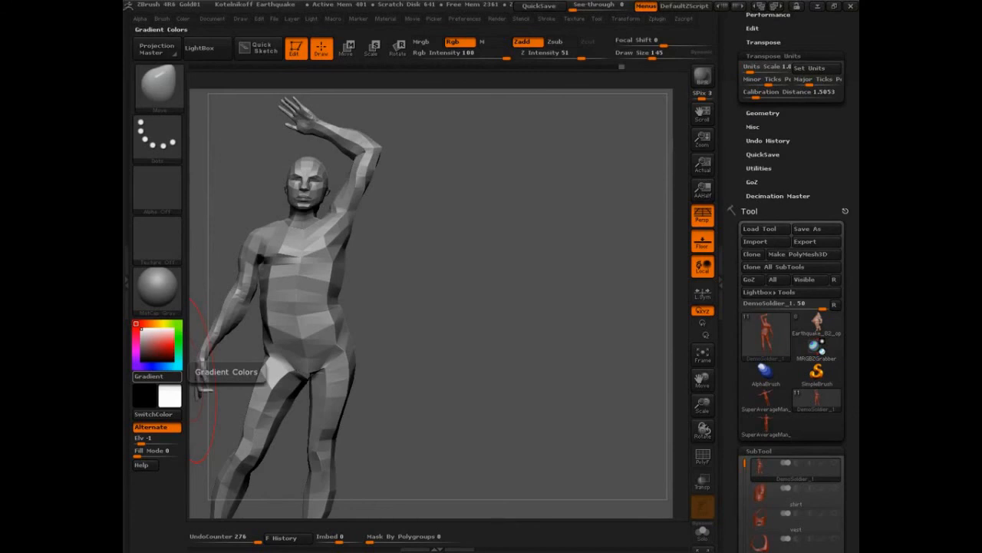
left_click_drag(735, 140, 802, 246)
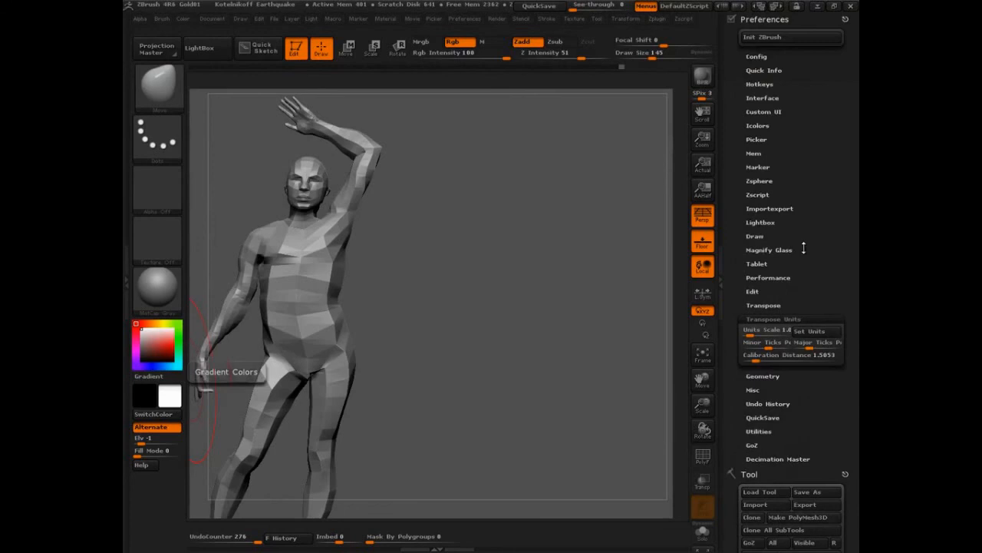
left_click(845, 19)
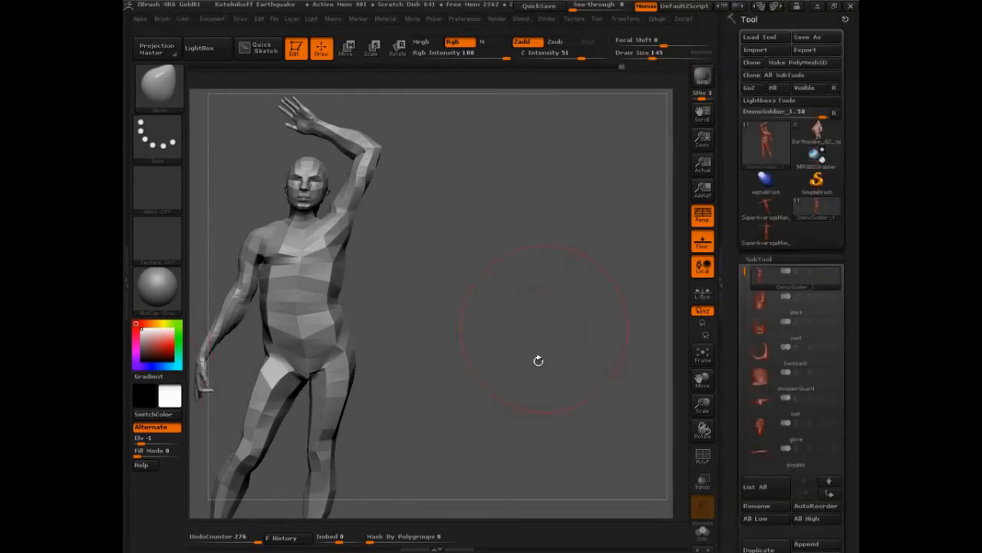
Step: Load the DefaultSphere.ZPR project from LightBox's main Project folder without saving changes to the soldier project
left_click(198, 47)
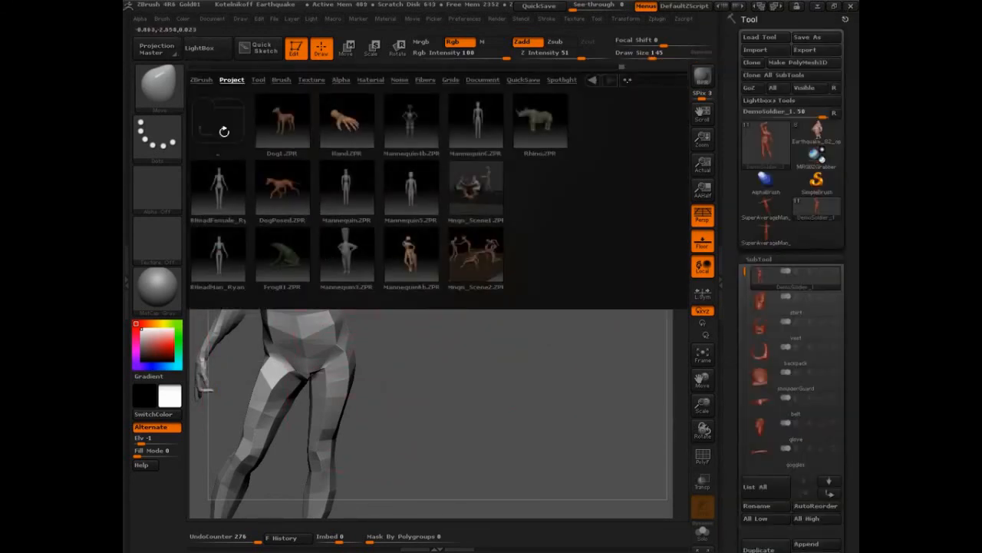
left_click(224, 132)
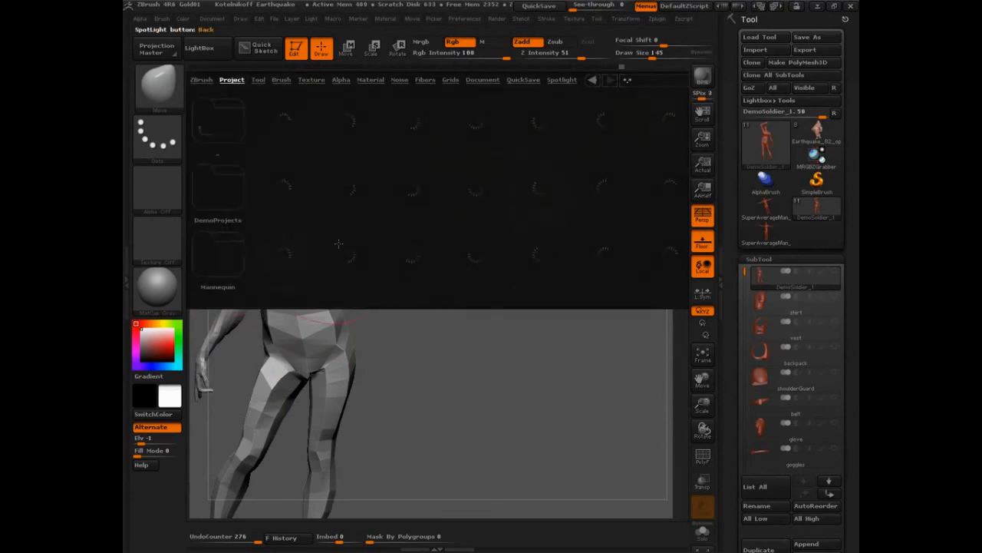
double_click(281, 255)
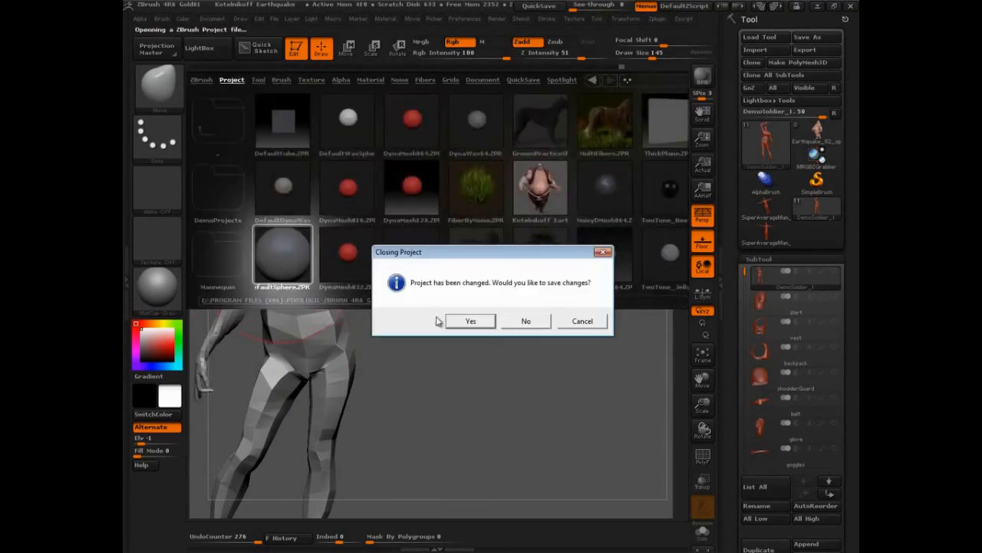
left_click(530, 324)
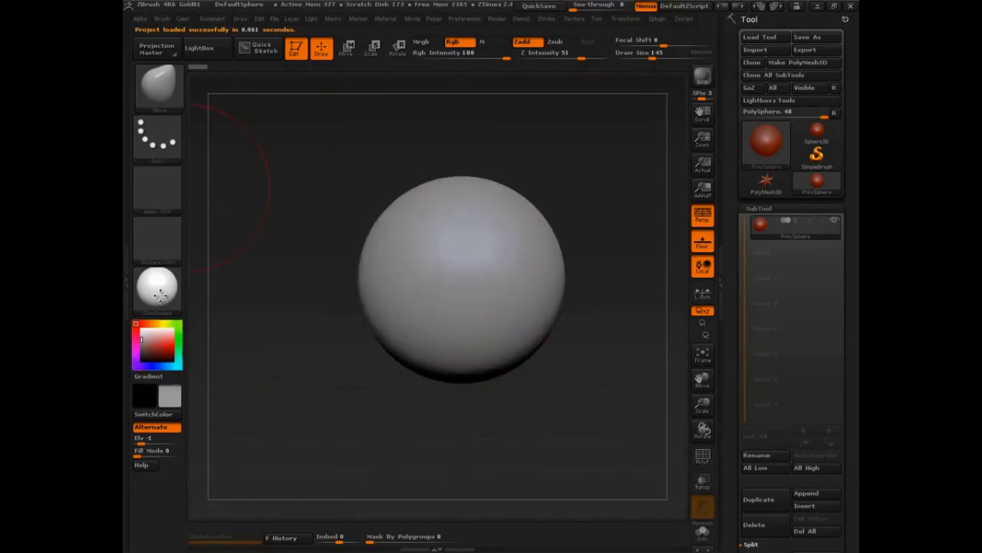
Step: Set the document's background color to a lighter gray sampled from the color picker
left_click(212, 19)
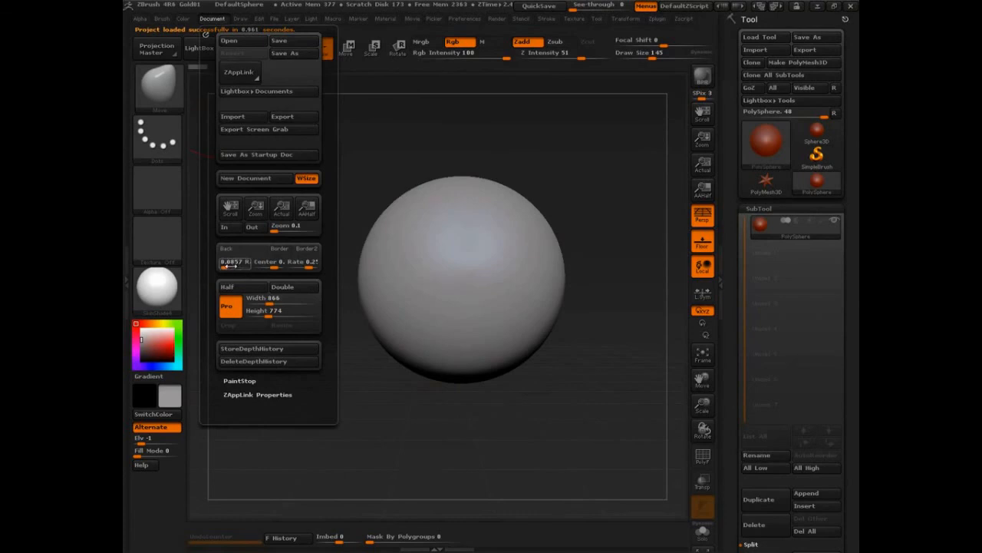
left_click_drag(238, 255, 141, 346)
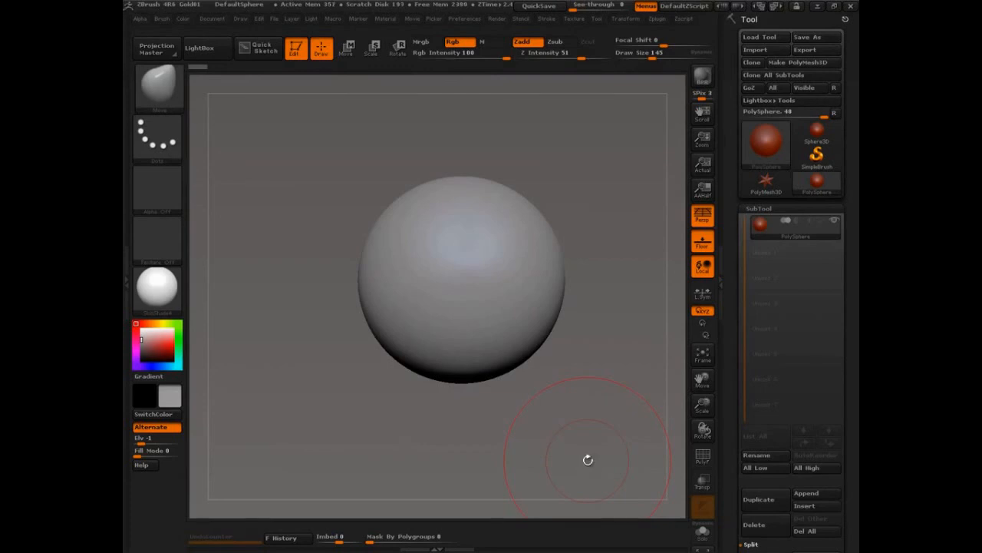
Step: Reduce the Move brush's draw size to 68 for working on the enlarged sphere
key("s")
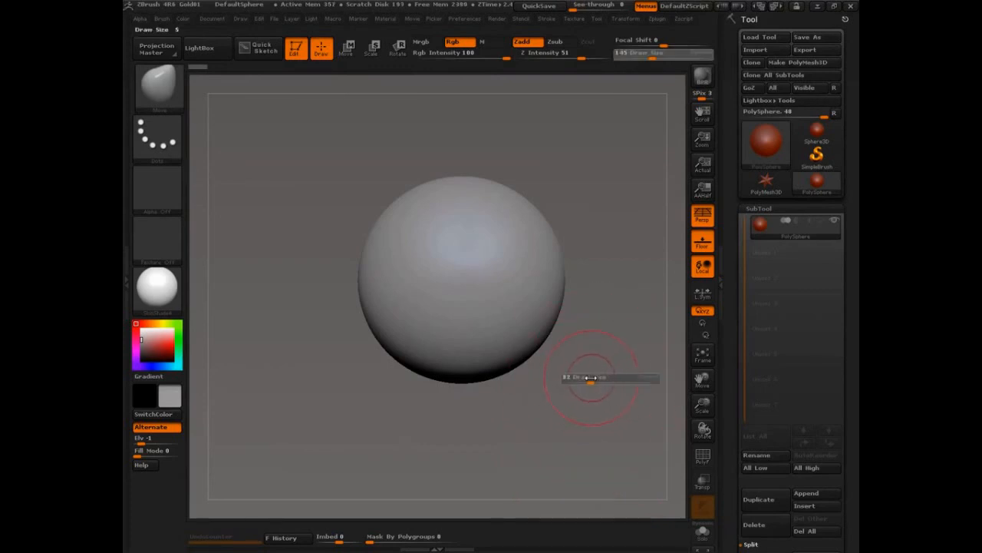
left_click_drag(591, 377, 583, 377)
mouse_move(596, 417)
left_mouse_down("alt")
mouse_move(632, 430)
mouse_move(607, 437)
left_mouse_up("alt")
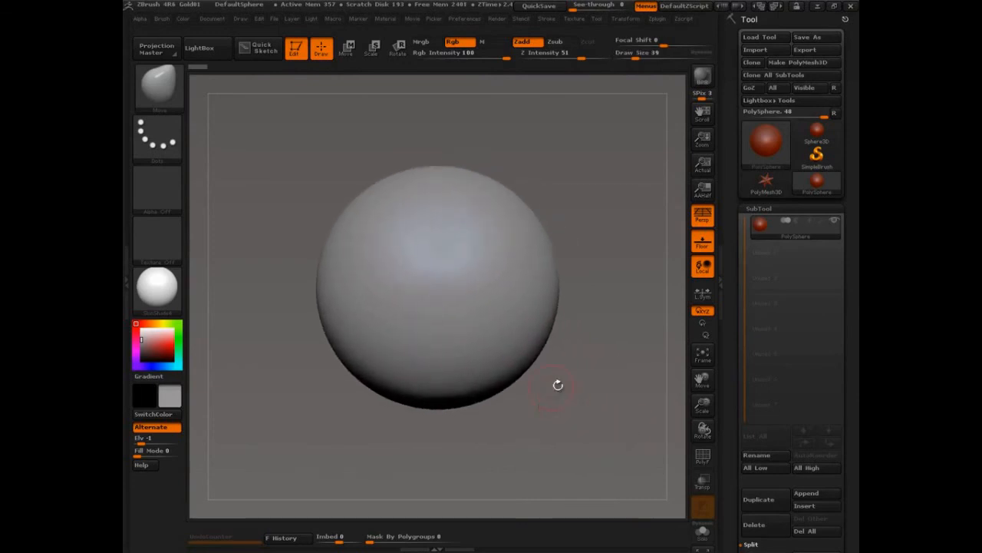
mouse_move(558, 385)
left_mouse_down("alt")
mouse_move(575, 395)
mouse_move(611, 390)
left_mouse_up("alt")
key("s")
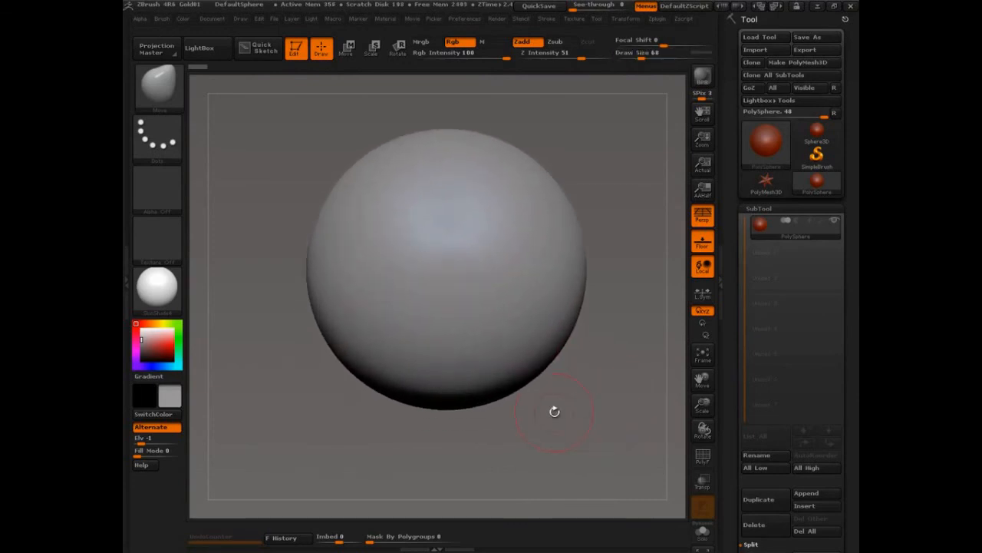